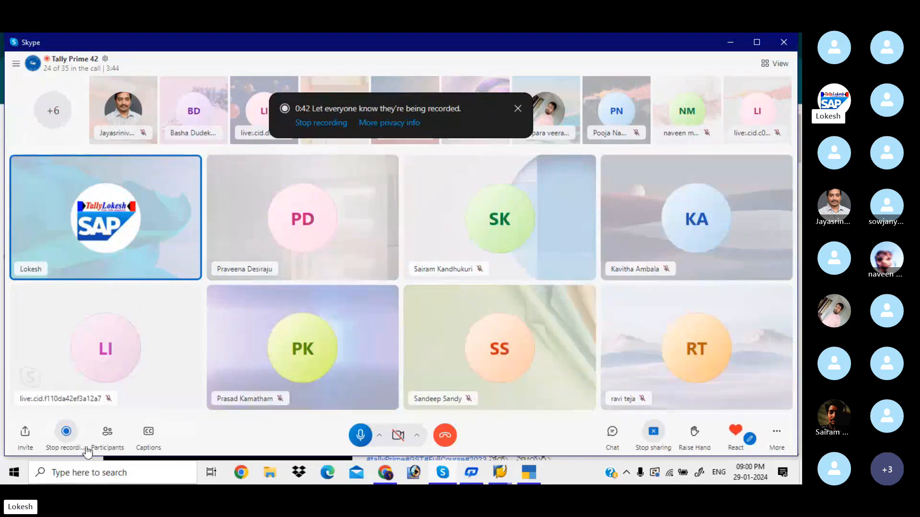
Ring nine participants not on the call, from the last one listed up to Guest user, and close the participant list
{"action": "left_click", "coordinate": [109, 433]}
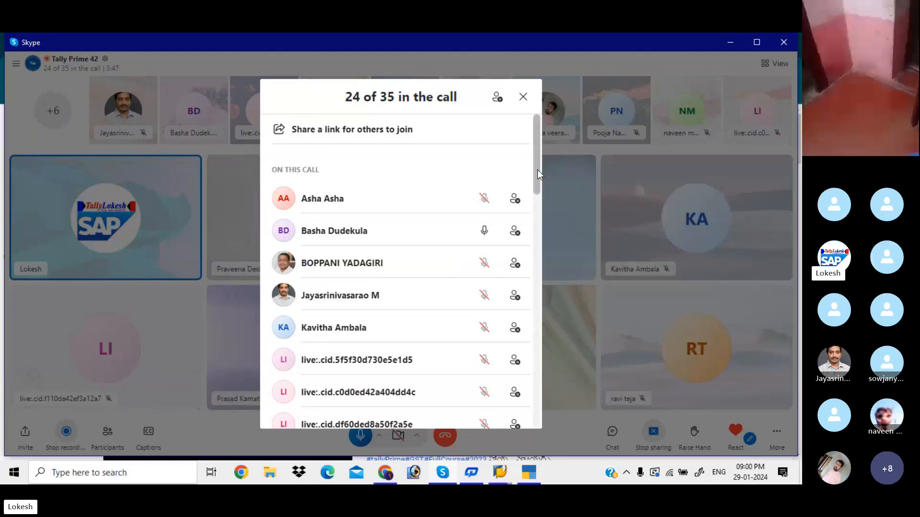
{"action": "left_click_drag", "start_coordinate": [537, 170], "coordinate": [543, 393]}
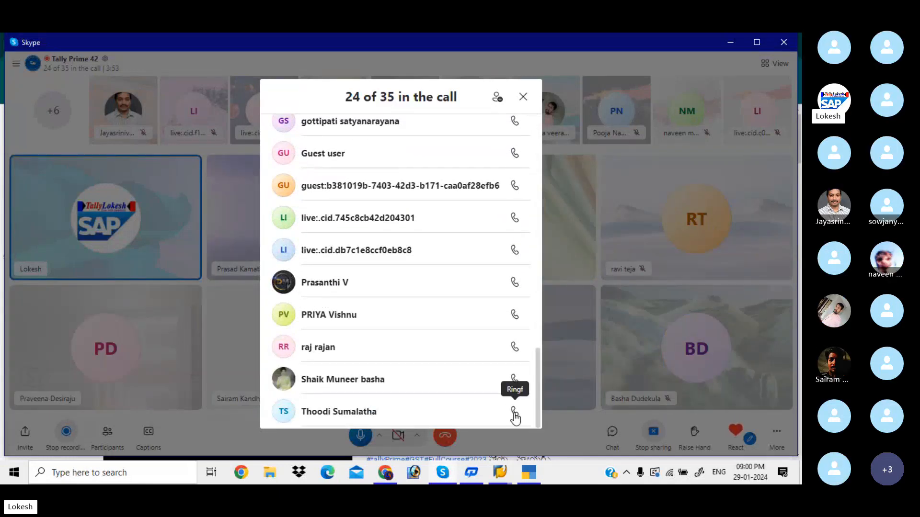
{"action": "left_click", "coordinate": [514, 412]}
{"action": "left_click", "coordinate": [515, 380]}
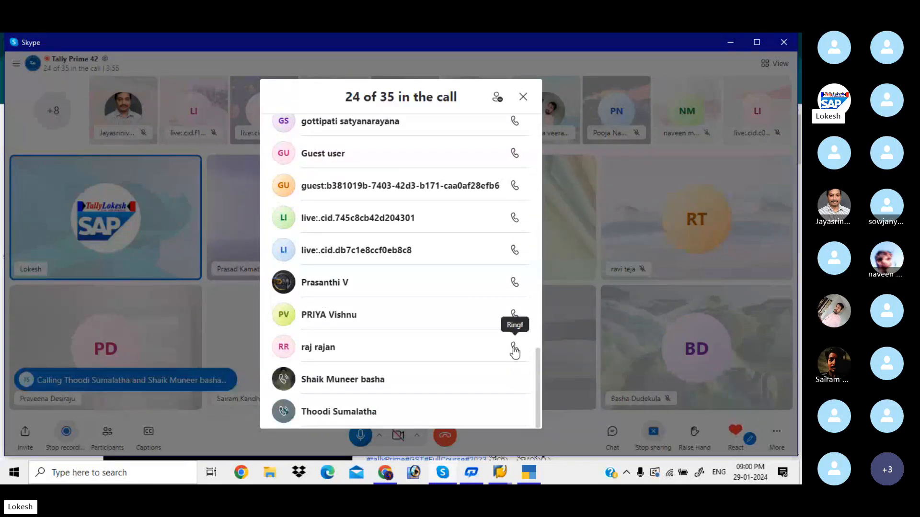
{"action": "left_click", "coordinate": [514, 347]}
{"action": "left_click", "coordinate": [514, 314]}
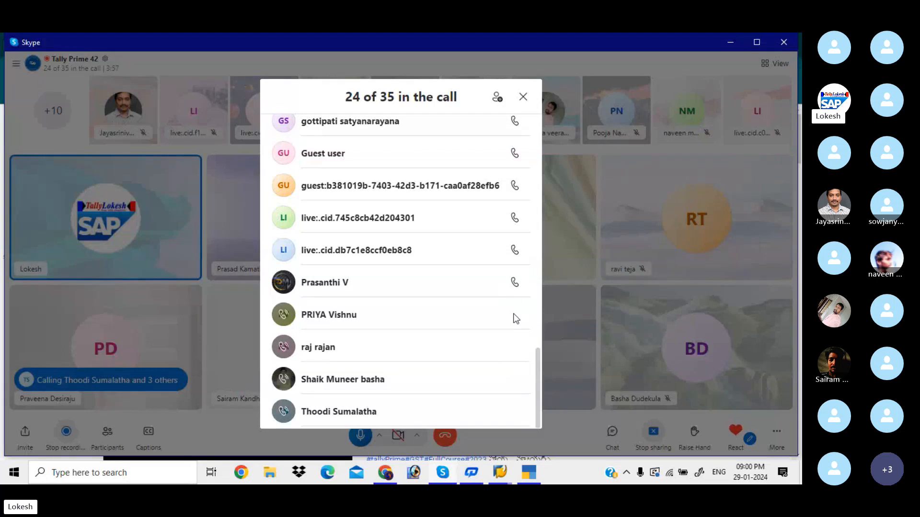
{"action": "left_click", "coordinate": [514, 282]}
{"action": "left_click", "coordinate": [514, 249]}
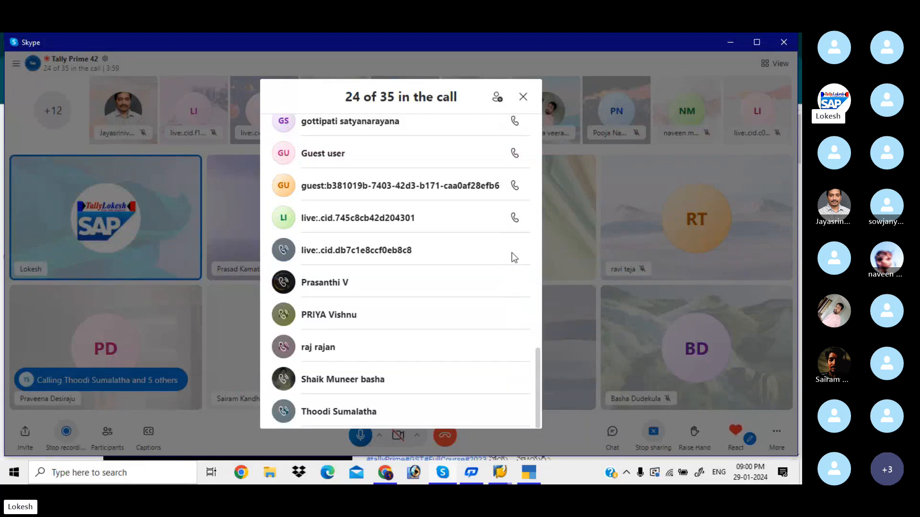
{"action": "left_click", "coordinate": [514, 219]}
{"action": "left_click", "coordinate": [514, 186]}
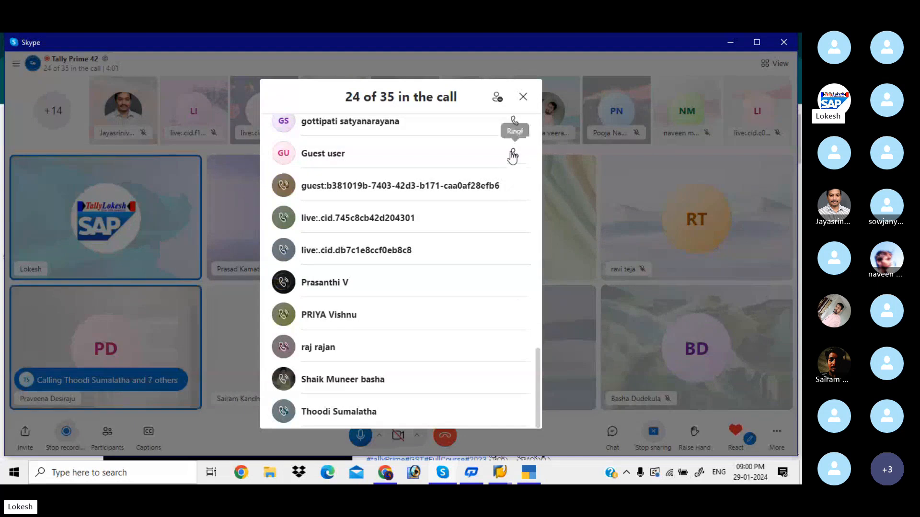
{"action": "left_click", "coordinate": [513, 156]}
{"action": "left_click", "coordinate": [519, 98]}
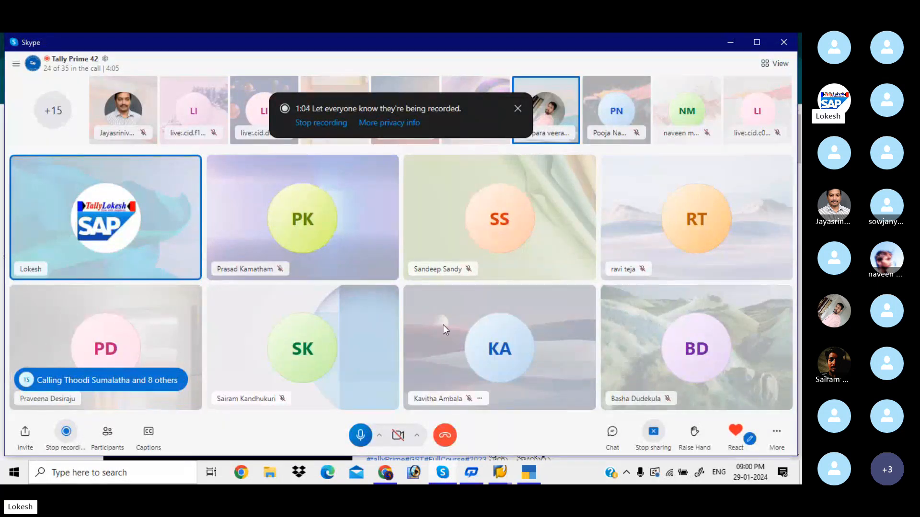
Switch to the browser and review the YouTube channel and the three Tally Prime course material listings on Amazon
{"action": "left_click", "coordinate": [732, 47]}
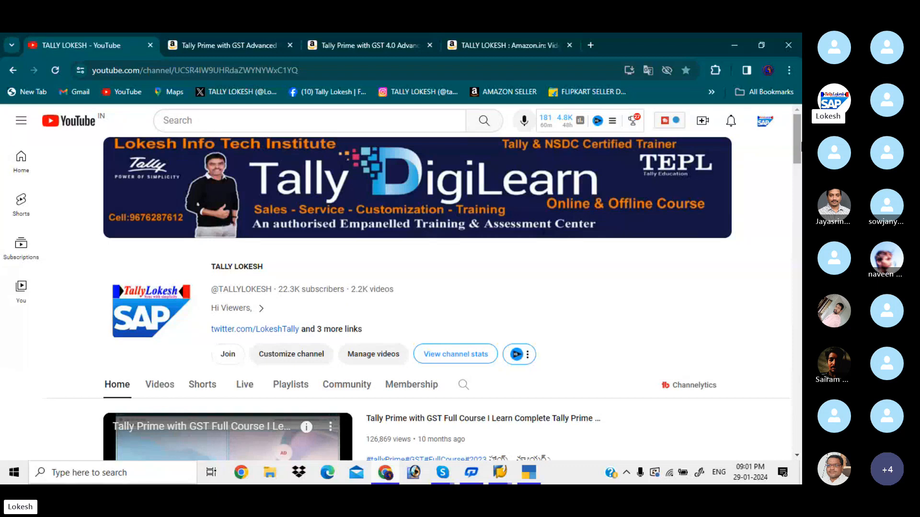
{"action": "left_click", "coordinate": [260, 36]}
{"action": "left_click", "coordinate": [356, 39]}
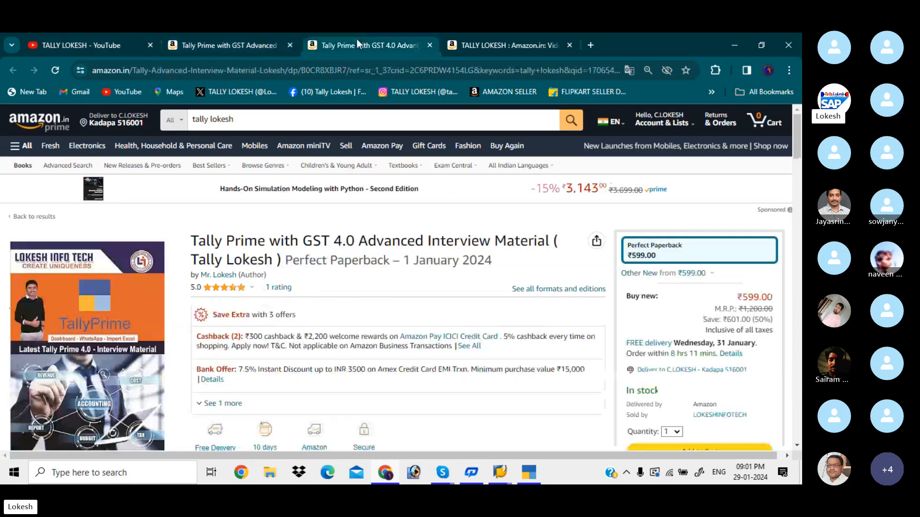
{"action": "left_click", "coordinate": [476, 34]}
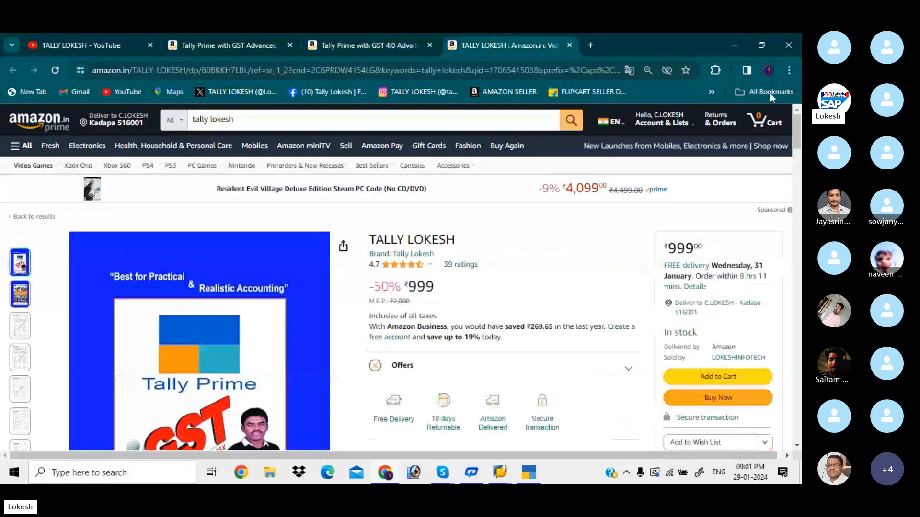
{"action": "left_click_drag", "start_coordinate": [798, 130], "coordinate": [800, 140]}
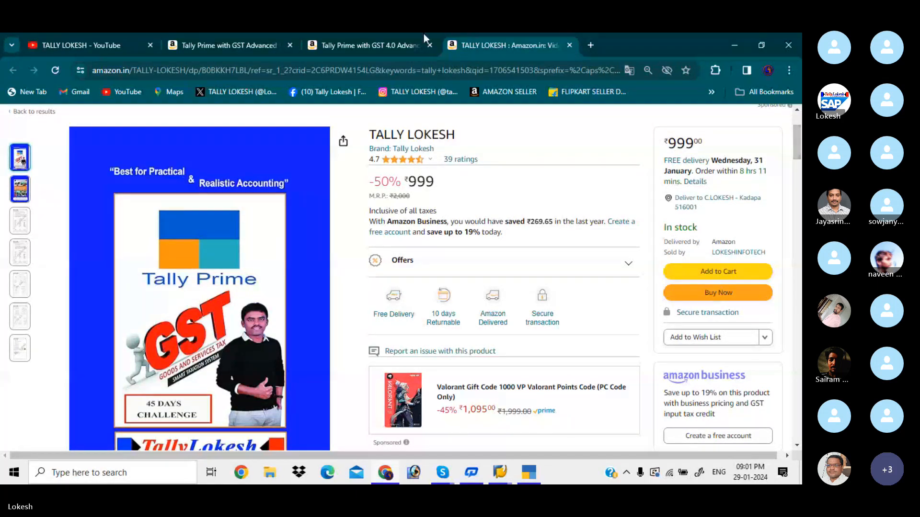
{"action": "left_click", "coordinate": [384, 48]}
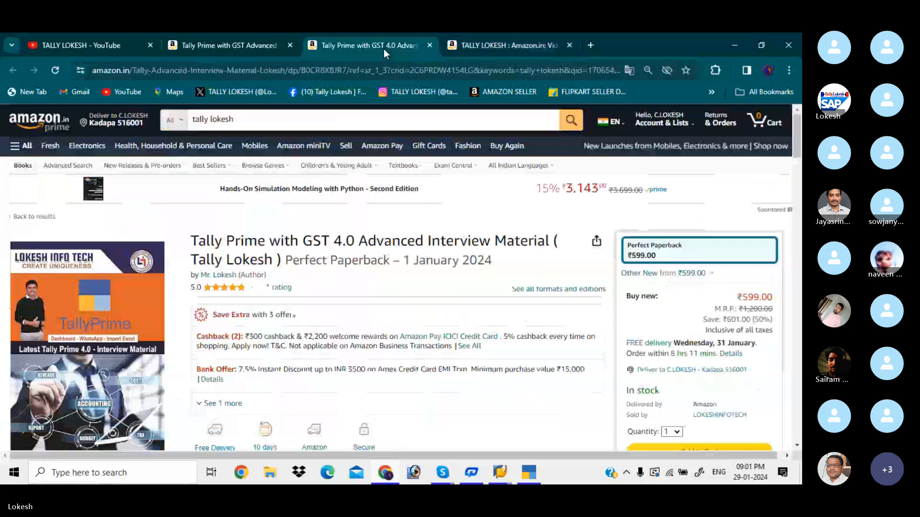
{"action": "left_click", "coordinate": [267, 39]}
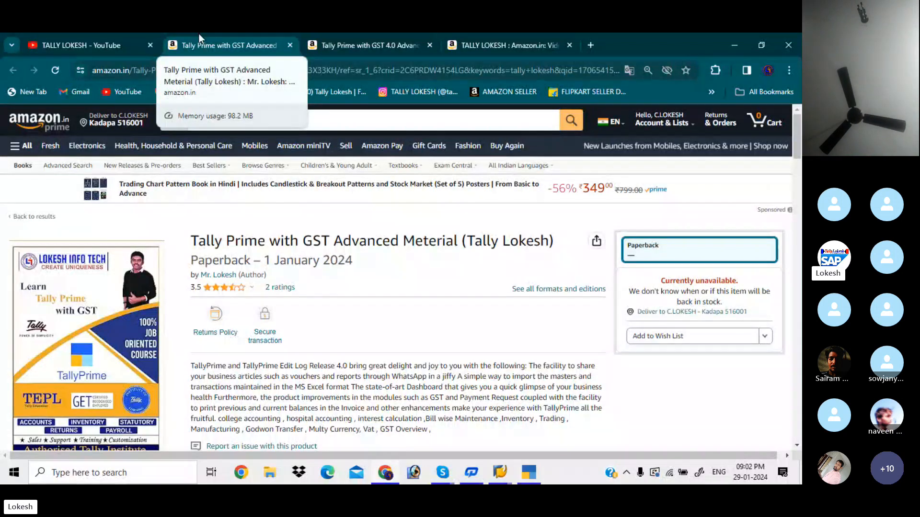
{"action": "left_click", "coordinate": [105, 36]}
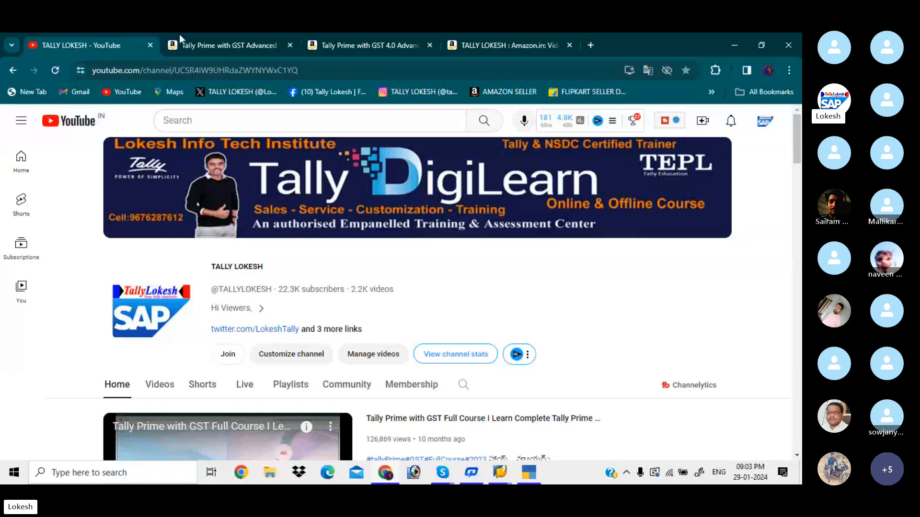
{"action": "left_click", "coordinate": [214, 35]}
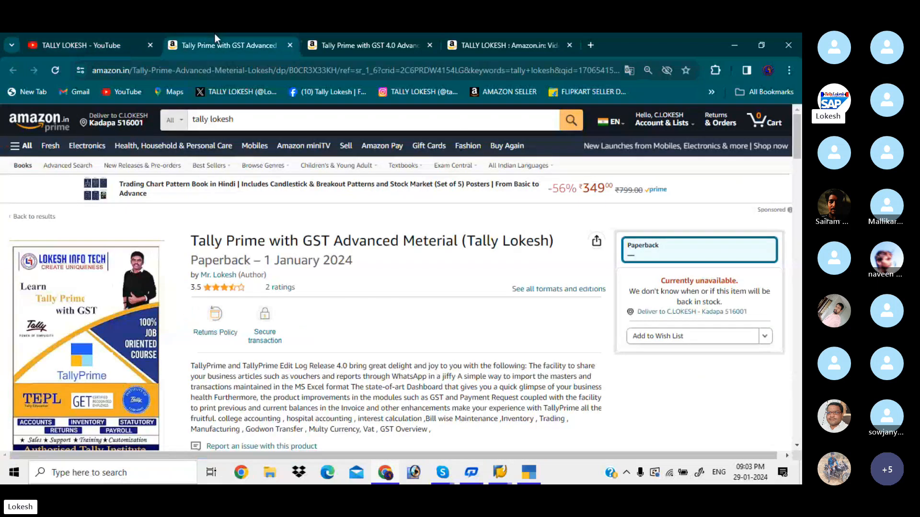
{"action": "left_click", "coordinate": [332, 43]}
{"action": "left_click", "coordinate": [498, 44]}
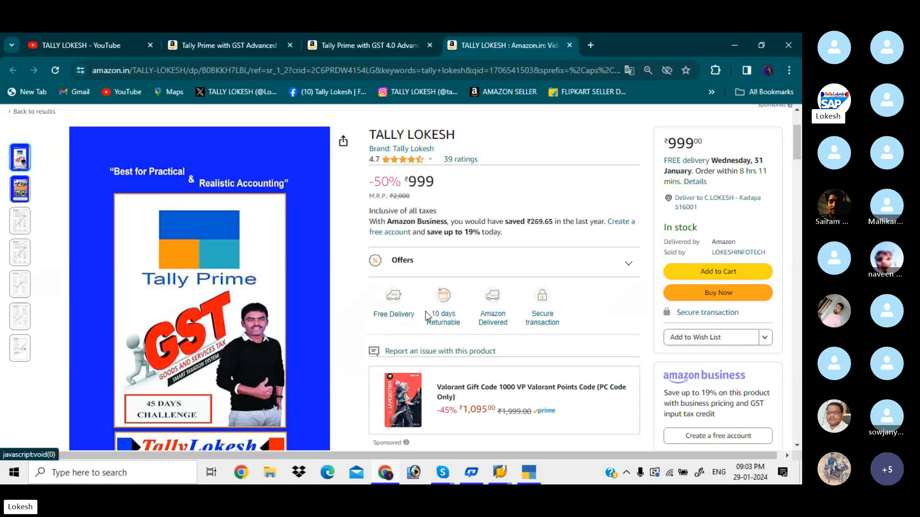
Switch back to the Skype call, ring the first two participants listed as not on this call, and close the participant list
{"action": "mouse_move", "coordinate": [447, 477]}
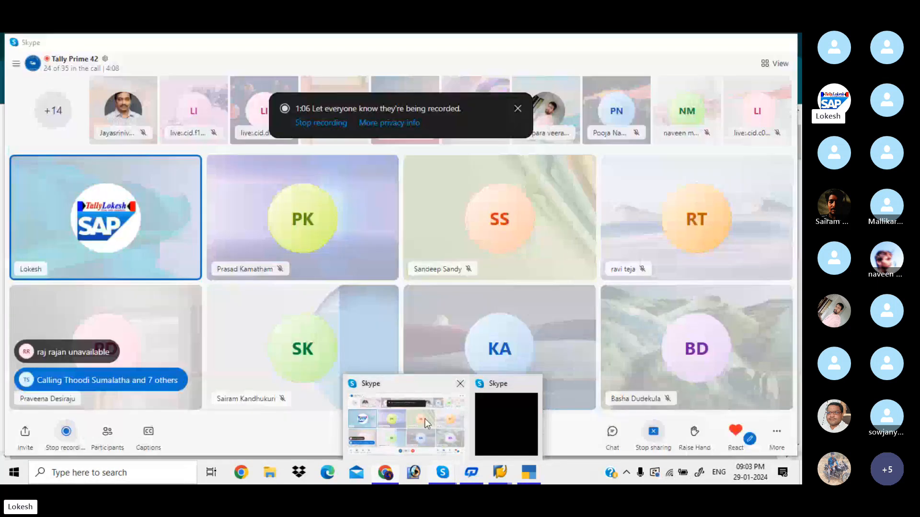
{"action": "left_click", "coordinate": [424, 421]}
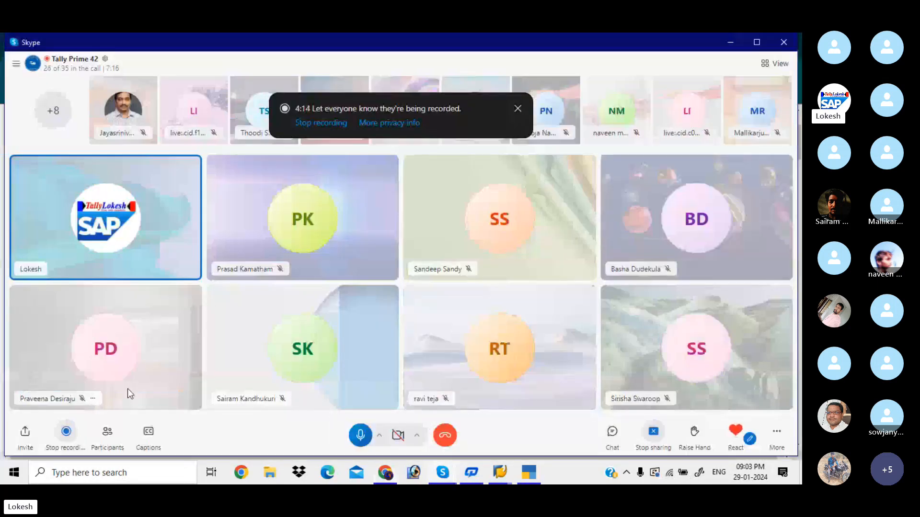
{"action": "left_click", "coordinate": [107, 434]}
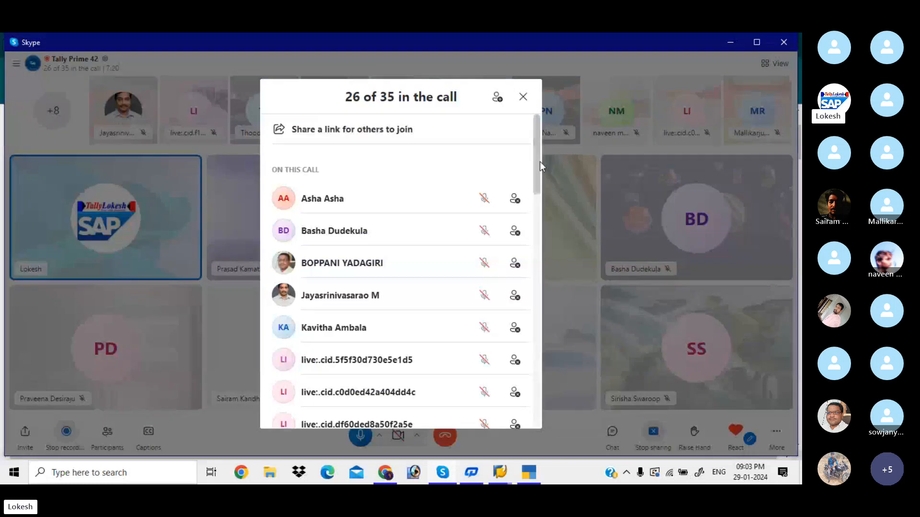
{"action": "left_click_drag", "start_coordinate": [540, 162], "coordinate": [541, 352]}
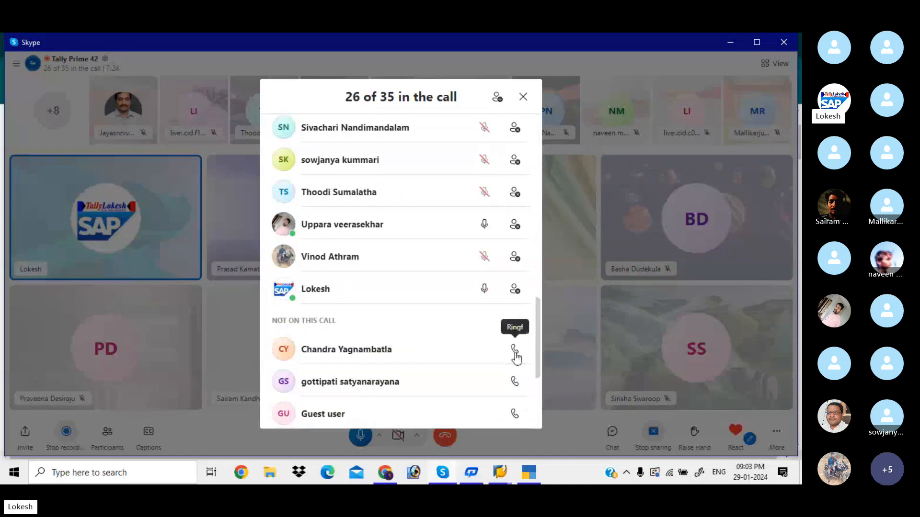
{"action": "left_click", "coordinate": [515, 351]}
{"action": "left_click", "coordinate": [514, 381]}
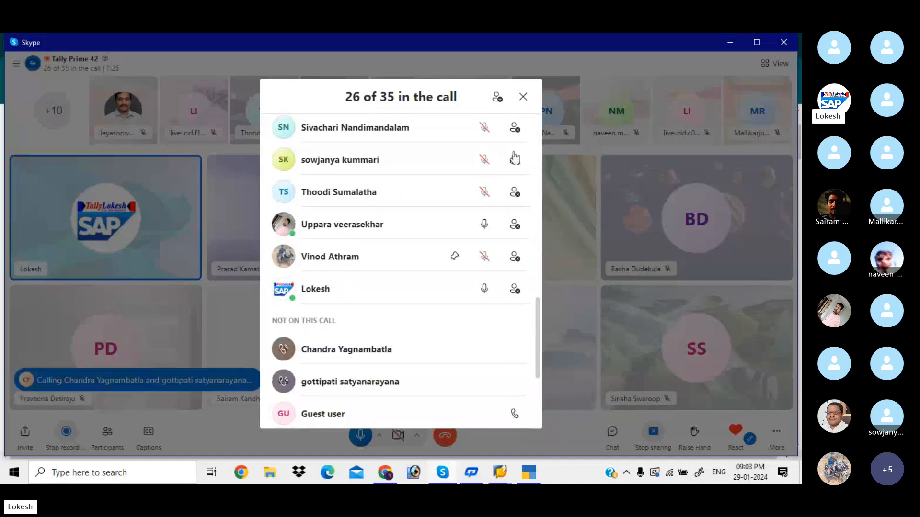
{"action": "left_click", "coordinate": [523, 97]}
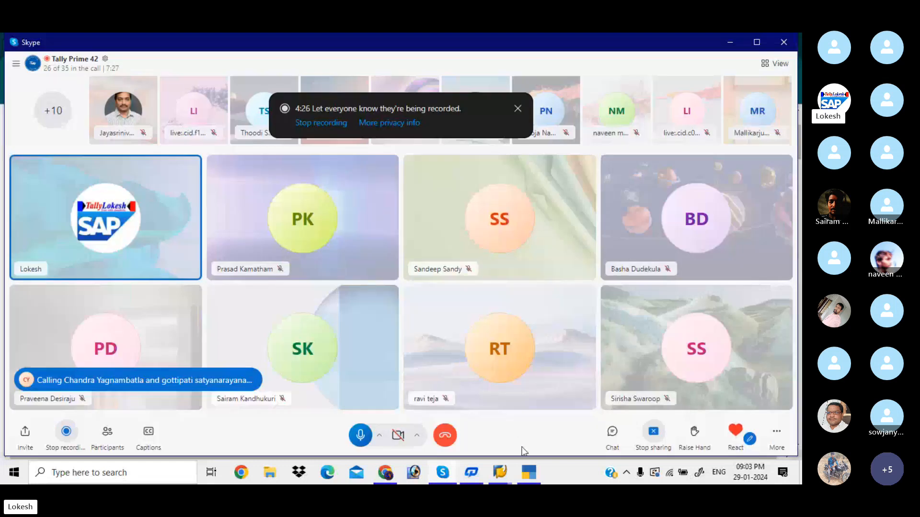
Switch to TallyPrime and start a new company with RK MOBILE STORE as its company name and mailing name
{"action": "left_click", "coordinate": [529, 474]}
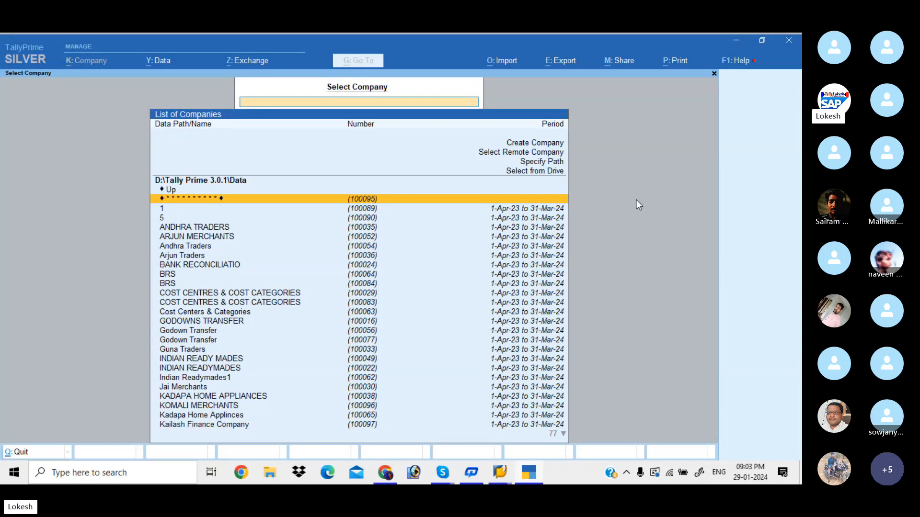
{"action": "key", "text": "Up"}
{"action": "key", "text": "Up"}
{"action": "key", "text": "Up"}
{"action": "key", "text": "Up"}
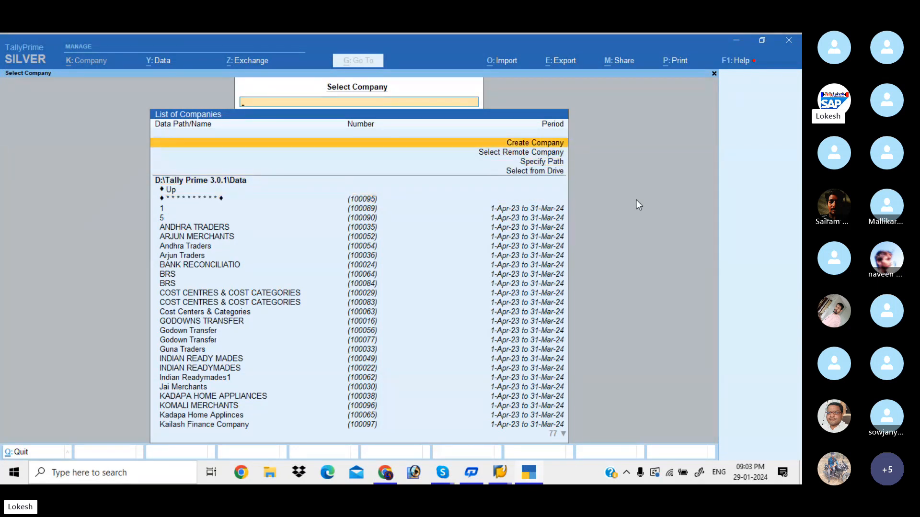
{"action": "key", "text": "Return"}
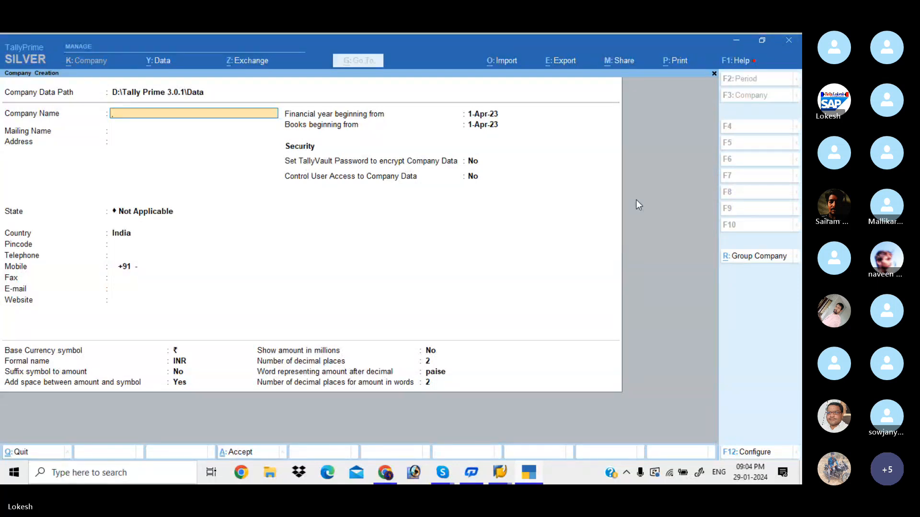
{"action": "type", "text": "RK"}
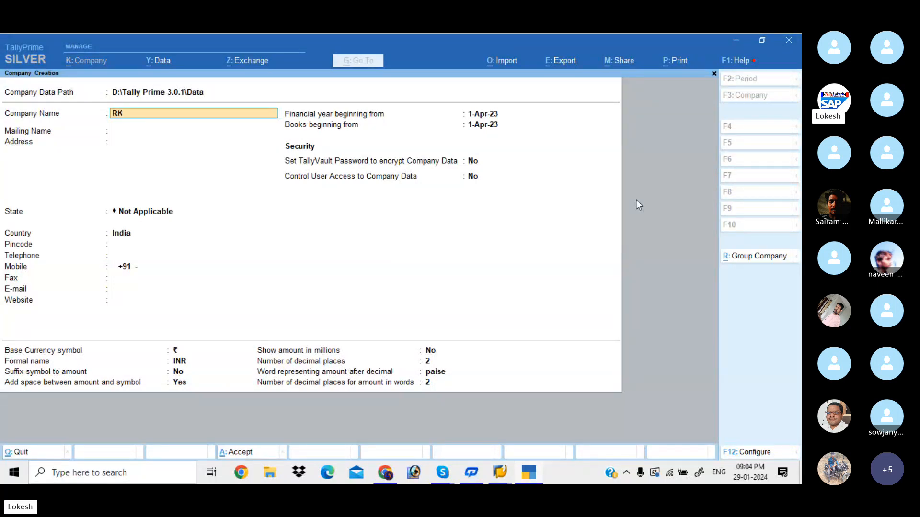
{"action": "type", "text": " MOBILE STORE"}
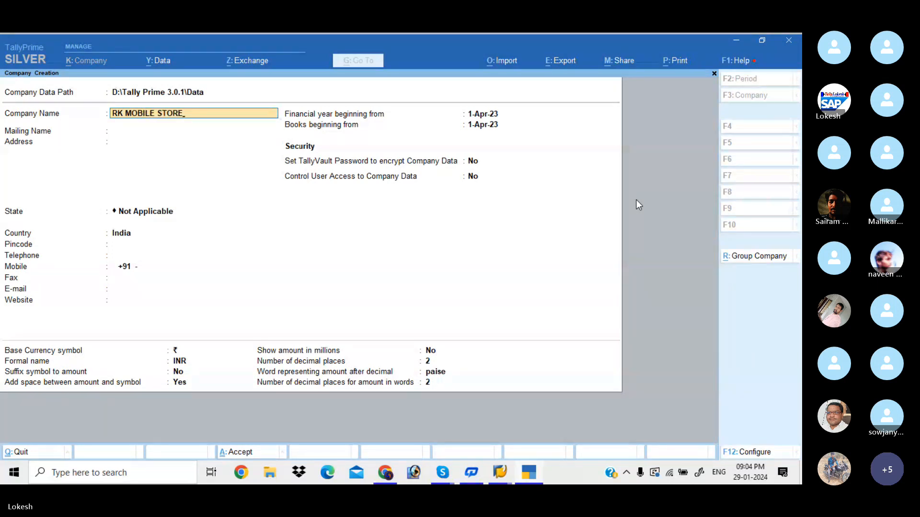
{"action": "key", "text": "Return"}
{"action": "key", "text": "Return"}
{"action": "key", "text": "Return"}
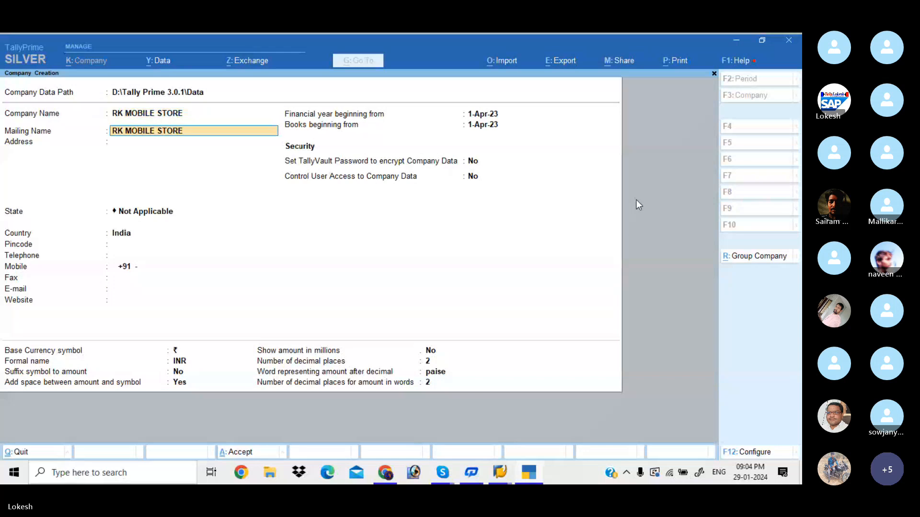
Set the company's state to Andhra Pradesh with India as the country, and save the new company
{"action": "key", "text": "Down"}
{"action": "key", "text": "Down"}
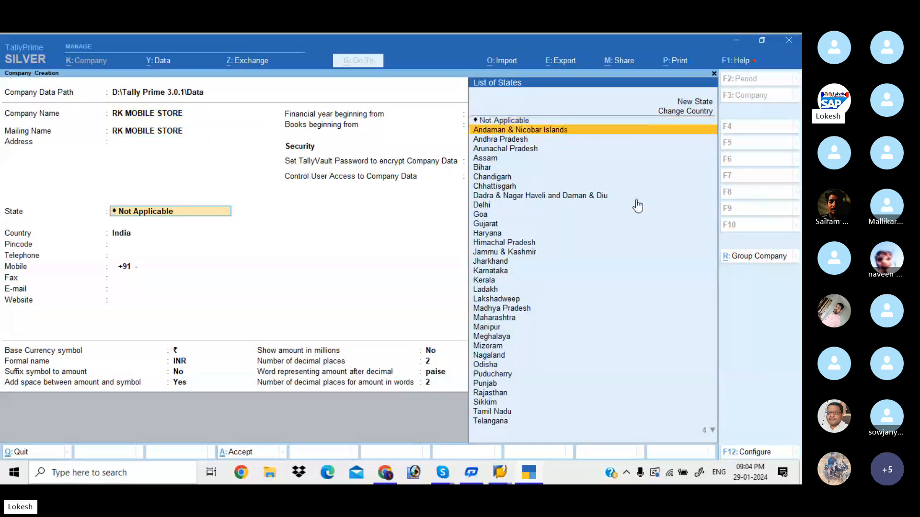
{"action": "key", "text": "Return"}
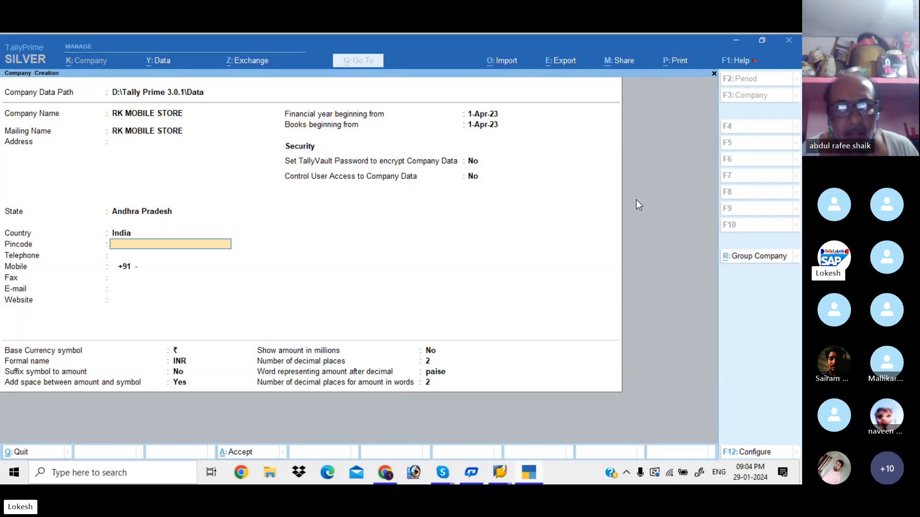
{"action": "key", "text": "ctrl"}
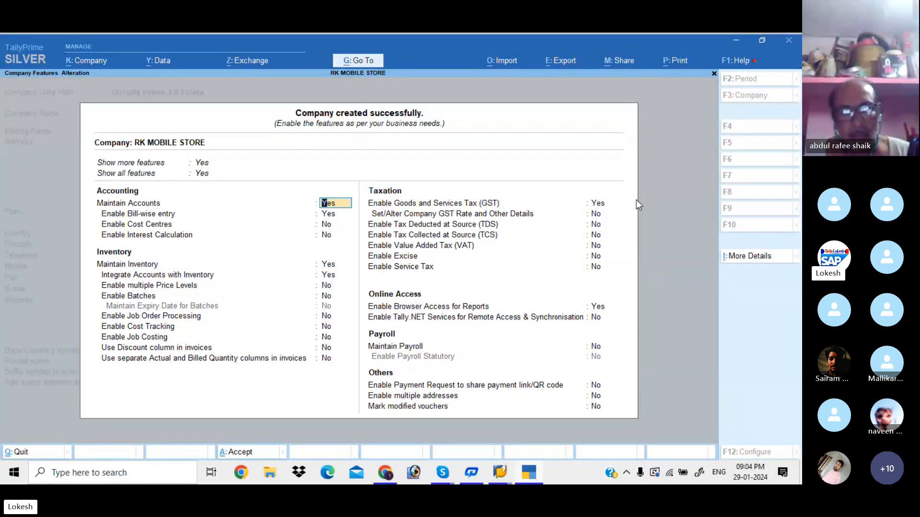
Disable bill-wise entry in the company's accounting features, keeping cost centres and interest calculation at No
{"action": "key", "text": "Return"}
{"action": "type", "text": "N"}
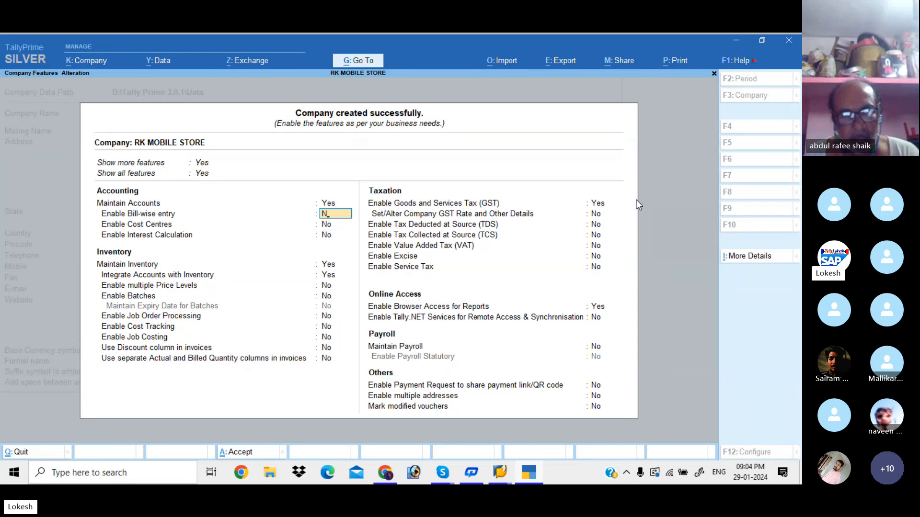
{"action": "key", "text": "Return"}
{"action": "key", "text": "Return"}
{"action": "key", "text": "Return"}
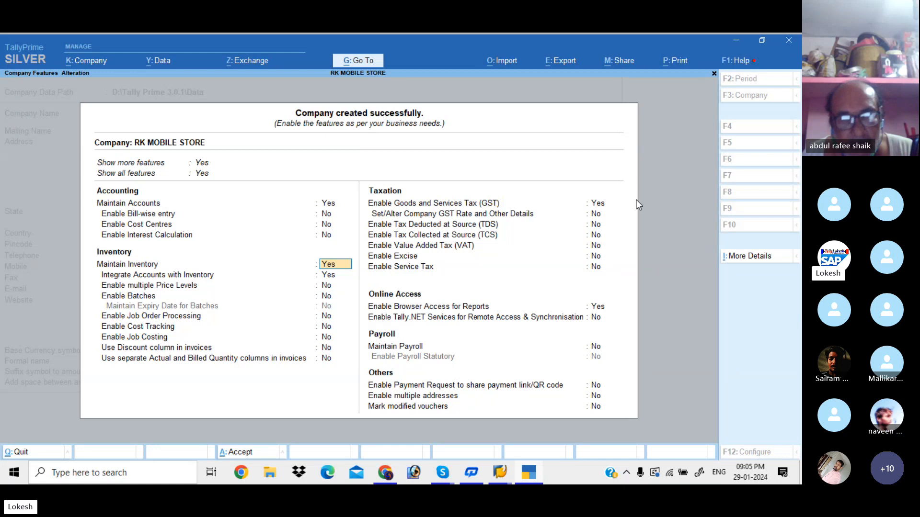
Keep inventory maintenance and its integration with accounts at Yes, and leave all other inventory features at No
{"action": "key", "text": "Return"}
{"action": "key", "text": "Return"}
{"action": "key", "text": "Return"}
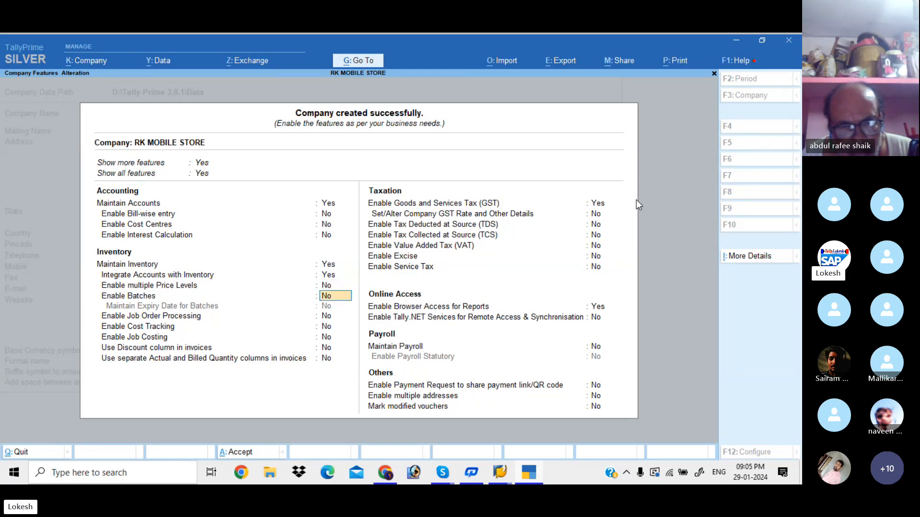
{"action": "key", "text": "Return"}
{"action": "key", "text": "Return"}
{"action": "key", "text": "Return"}
{"action": "key", "text": "Return"}
{"action": "key", "text": "Return"}
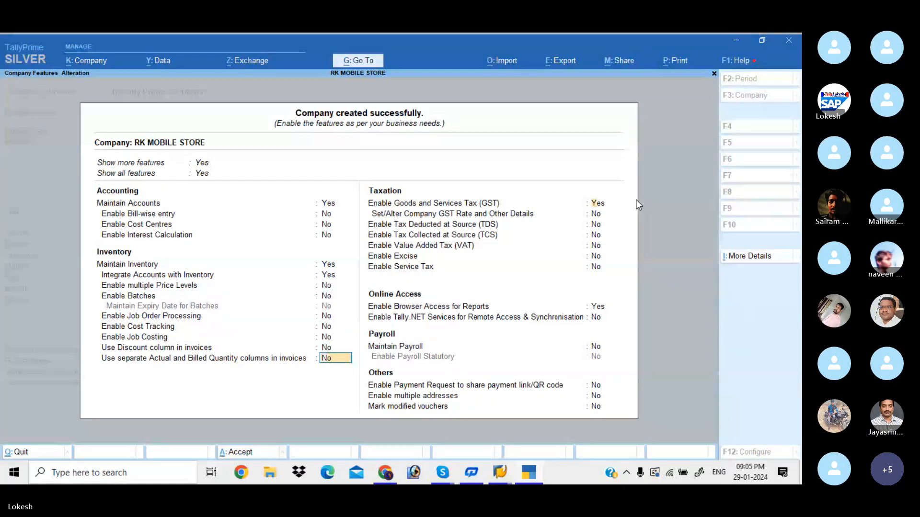
{"action": "key", "text": "Return"}
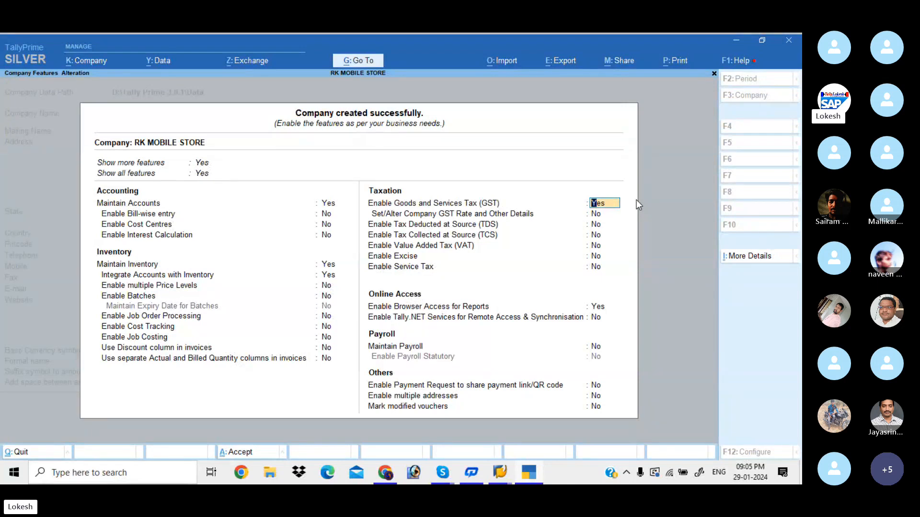
Disable Goods and Services Tax for the company, keeping TDS, TCS, VAT, excise and service tax at No
{"action": "type", "text": "N"}
{"action": "key", "text": "Return"}
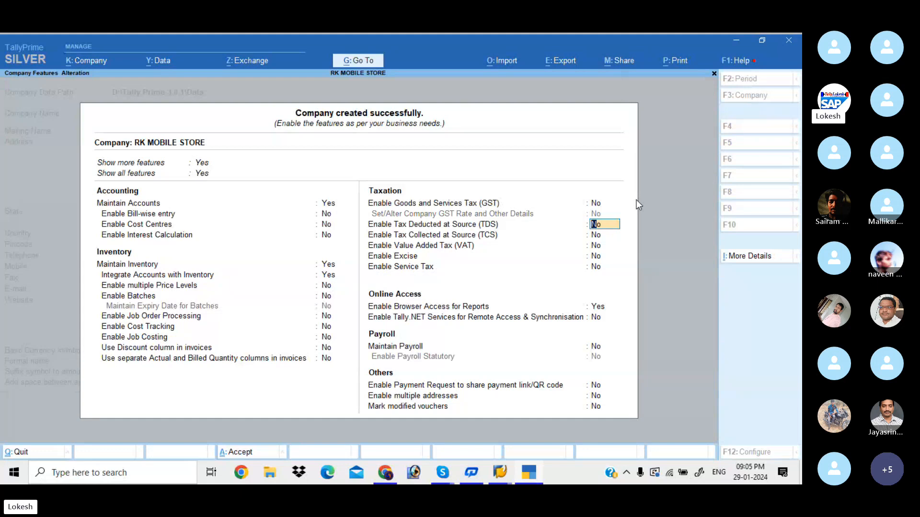
{"action": "key", "text": "Return"}
{"action": "key", "text": "Return"}
{"action": "key", "text": "Return"}
{"action": "key", "text": "Return"}
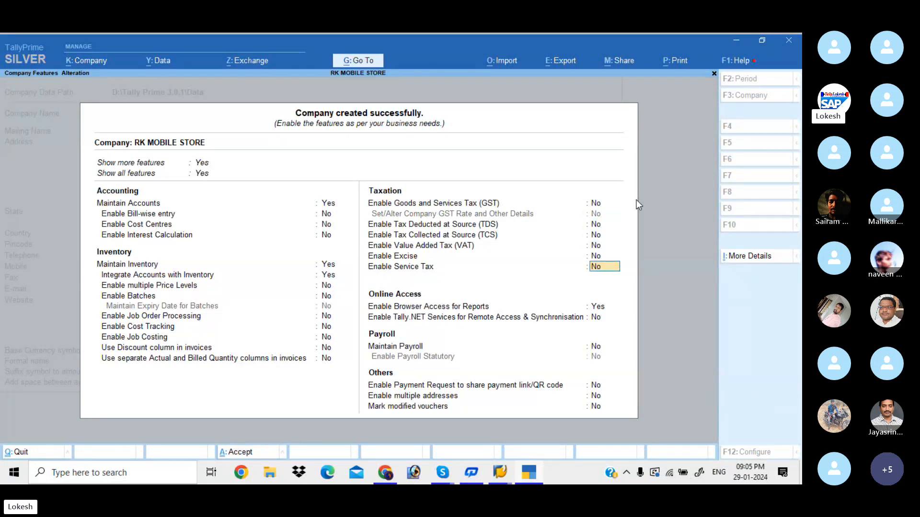
Disable browser access for reports, keeping Tally.NET services for remote access and synchronisation at No
{"action": "key", "text": "Return"}
{"action": "type", "text": "N"}
{"action": "key", "text": "Return"}
{"action": "key", "text": "Return"}
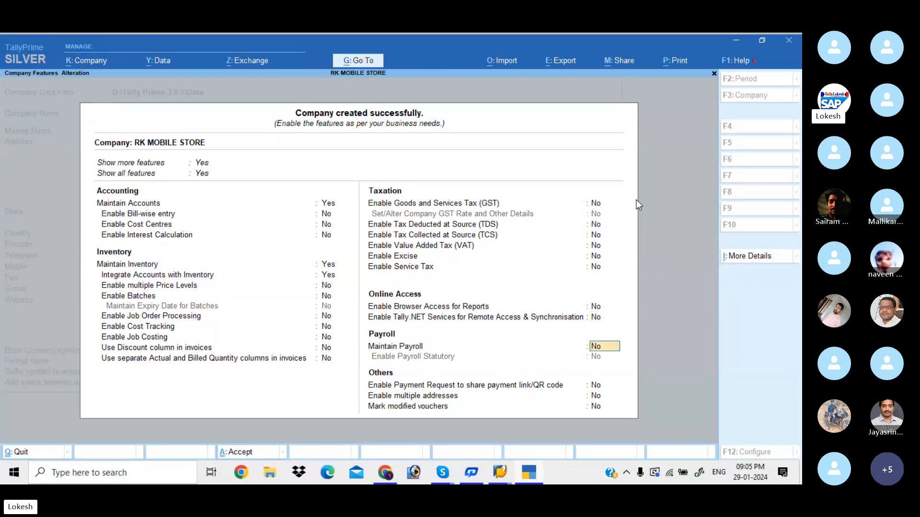
Keep payroll, payment requests, multiple addresses and marking of modified vouchers at No, and save the company features
{"action": "key", "text": "Return"}
{"action": "key", "text": "Return"}
{"action": "key", "text": "Return"}
{"action": "key", "text": "Return"}
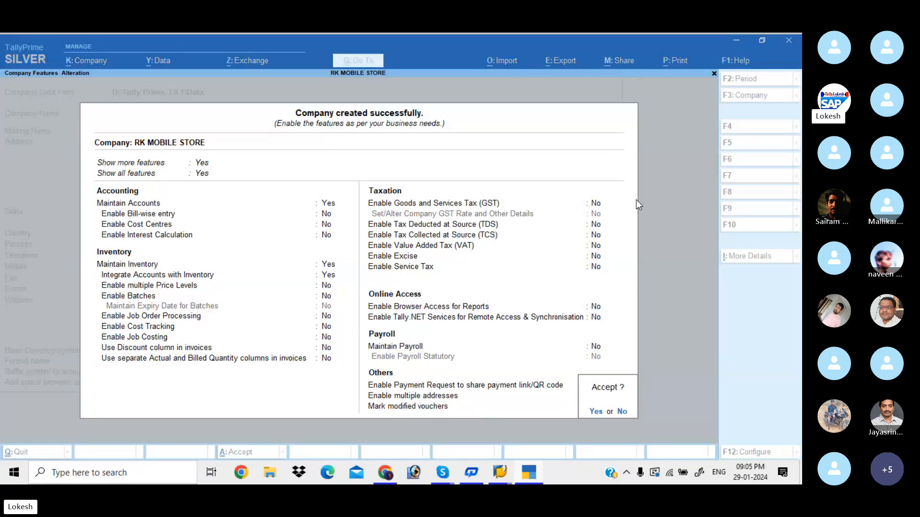
{"action": "key", "text": "Return"}
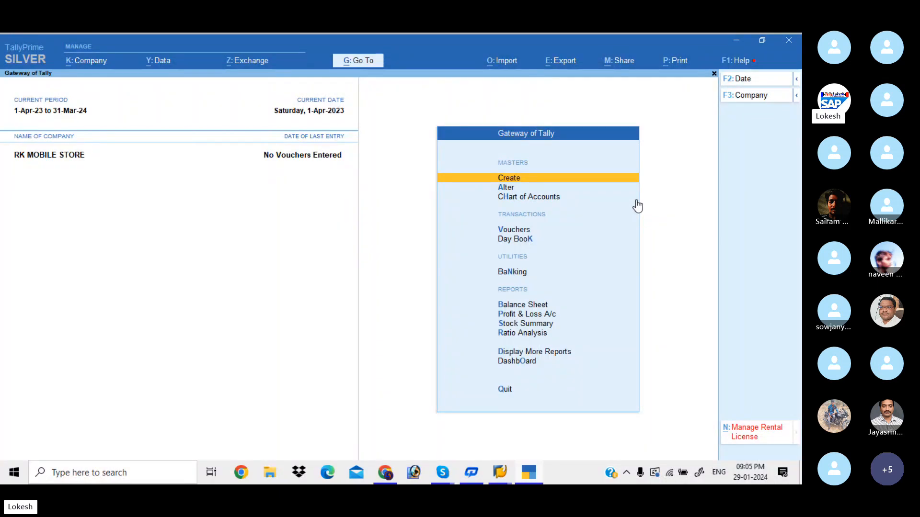
Look through the accounting masters available for alteration, including the lists of groups, ledgers and voucher types
{"action": "key", "text": "Down"}
{"action": "key", "text": "Return"}
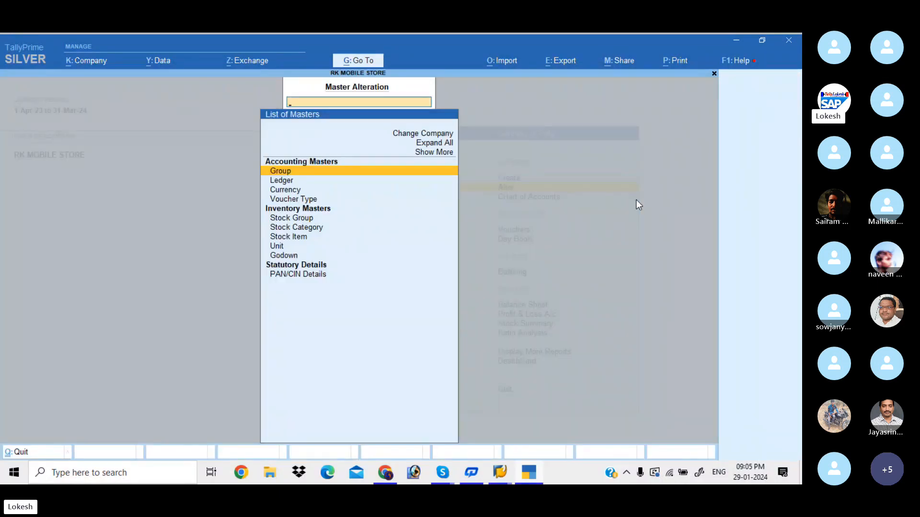
{"action": "key", "text": "Return"}
{"action": "key", "text": "Escape"}
{"action": "key", "text": "Down"}
{"action": "key", "text": "Return"}
{"action": "key", "text": "Escape"}
{"action": "key", "text": "Down"}
{"action": "key", "text": "Down"}
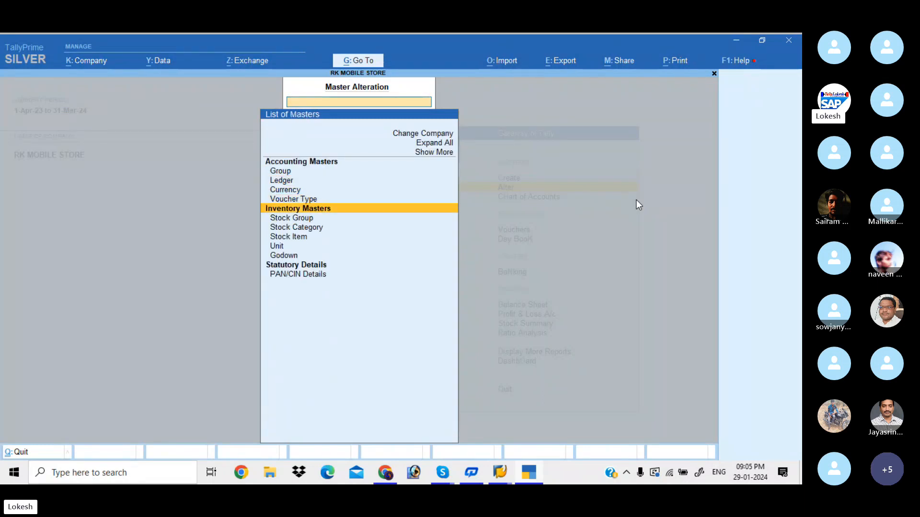
{"action": "key", "text": "Return"}
{"action": "key", "text": "Up"}
{"action": "key", "text": "Up"}
{"action": "key", "text": "Return"}
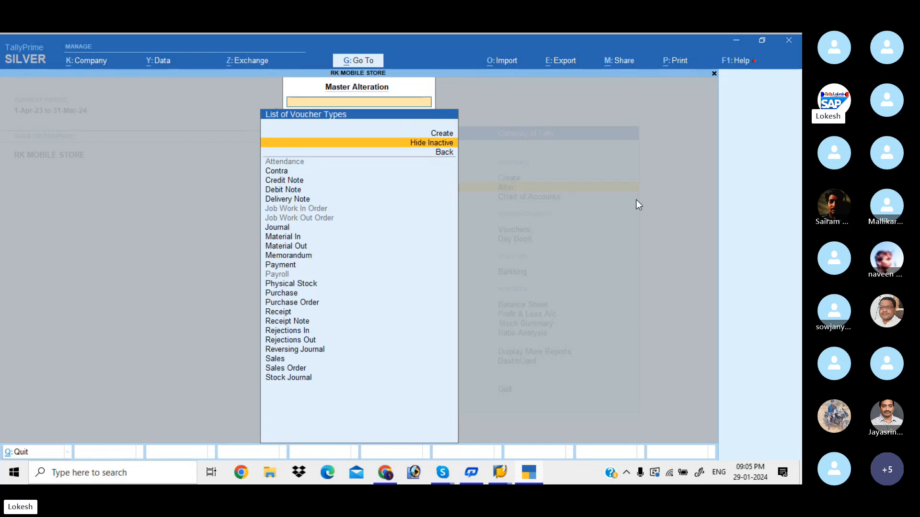
{"action": "key", "text": "Escape"}
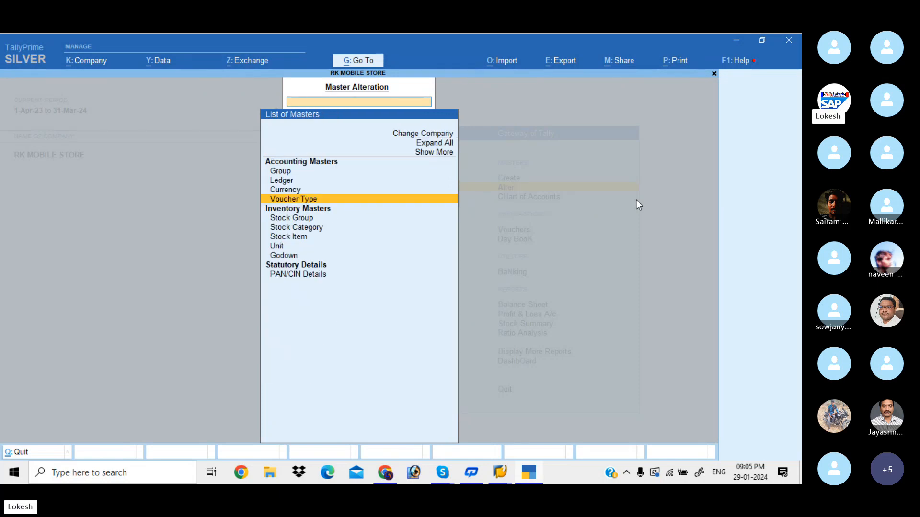
Look through the inventory masters available for alteration, including stock groups, stock categories and units, and return to the Gateway of Tally
{"action": "key", "text": "Down"}
{"action": "key", "text": "Down"}
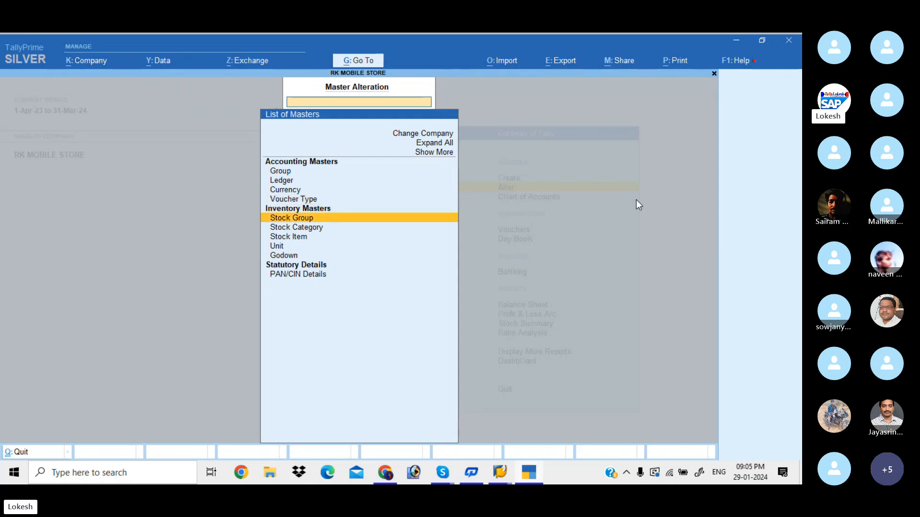
{"action": "key", "text": "Down"}
{"action": "key", "text": "Down"}
{"action": "key", "text": "Down"}
{"action": "key", "text": "Down"}
{"action": "key", "text": "Down"}
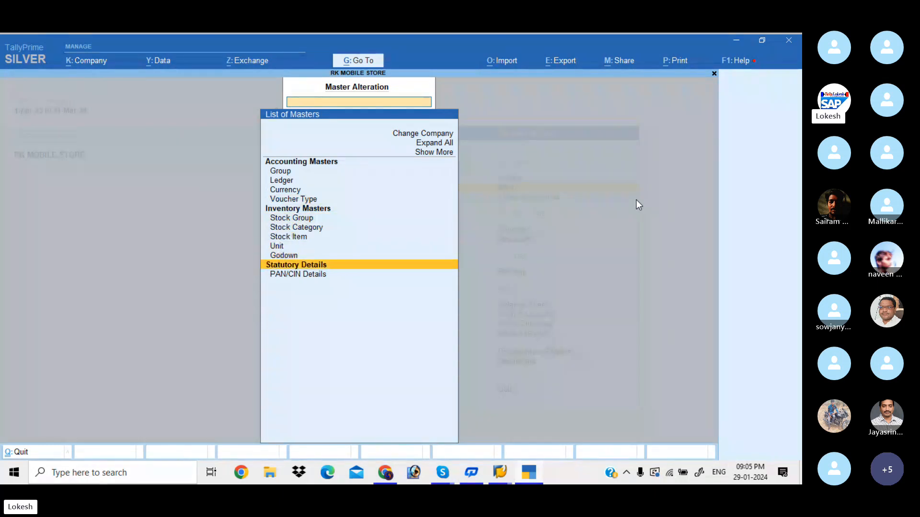
{"action": "key", "text": "Up"}
{"action": "key", "text": "Up"}
{"action": "key", "text": "Up"}
{"action": "key", "text": "Up"}
{"action": "key", "text": "Up"}
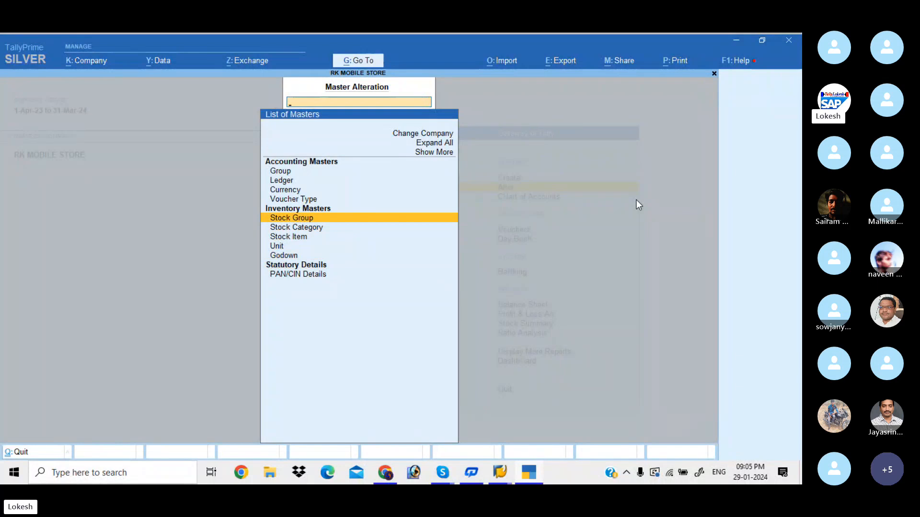
{"action": "key", "text": "Return"}
{"action": "key", "text": "Escape"}
{"action": "key", "text": "Down"}
{"action": "key", "text": "Return"}
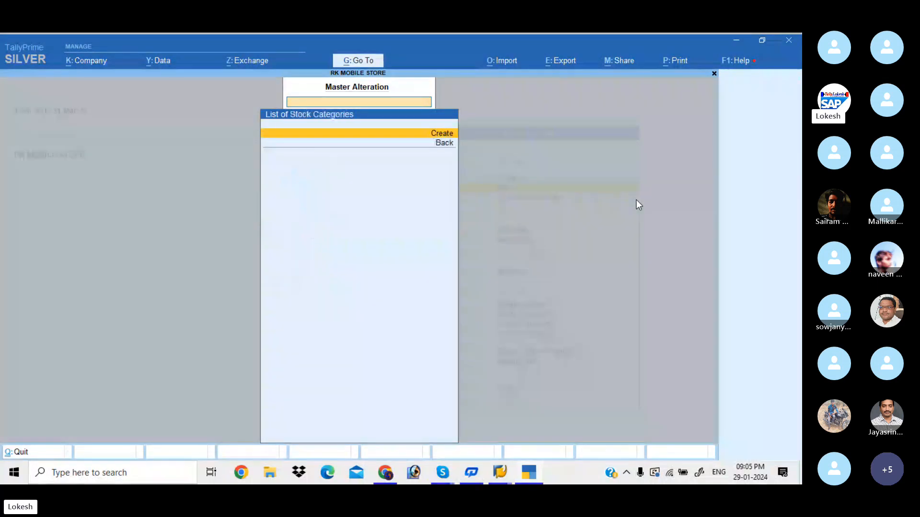
{"action": "key", "text": "Escape"}
{"action": "key", "text": "Down"}
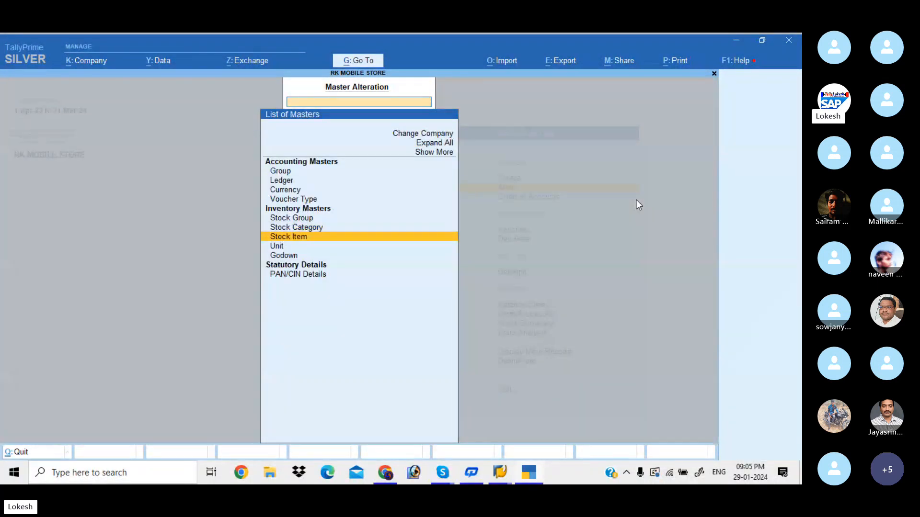
{"action": "key", "text": "Down"}
{"action": "key", "text": "Return"}
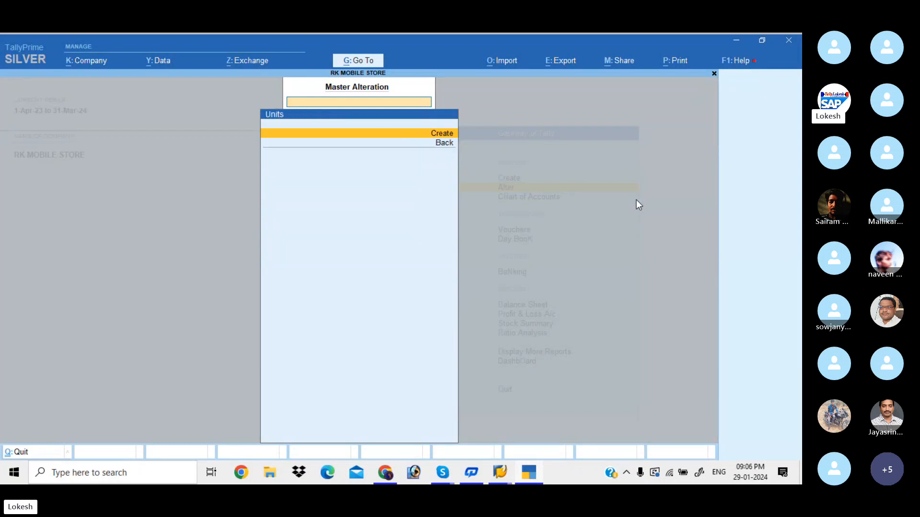
{"action": "key", "text": "Escape"}
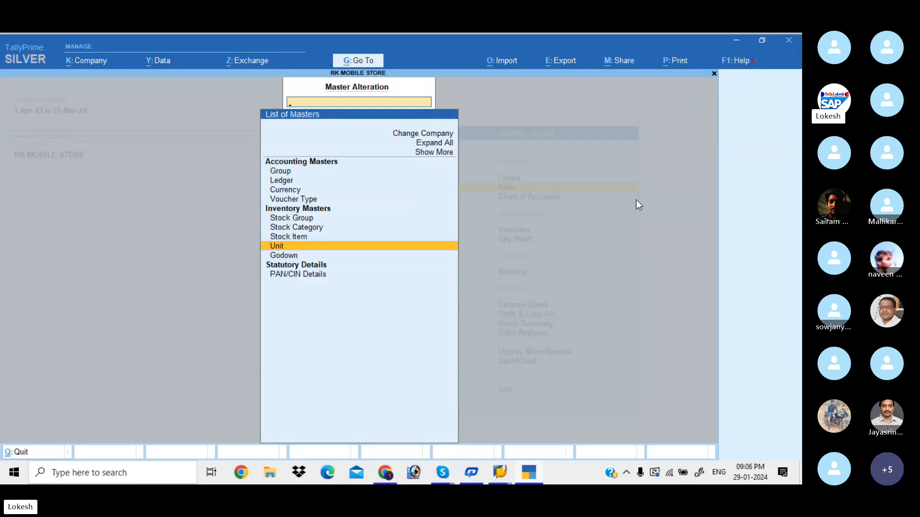
{"action": "key", "text": "Escape"}
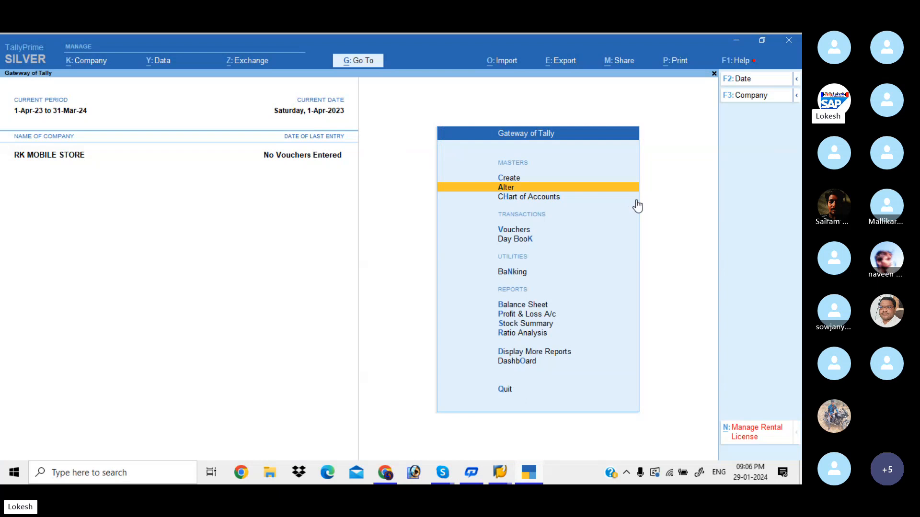
Start creating a new ledger master and name it Capital
{"action": "key", "text": "Up"}
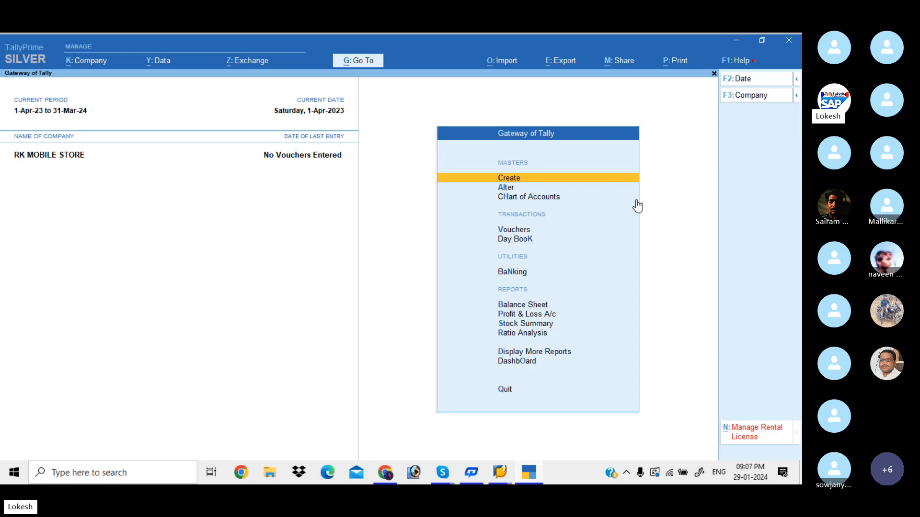
{"action": "key", "text": "Return"}
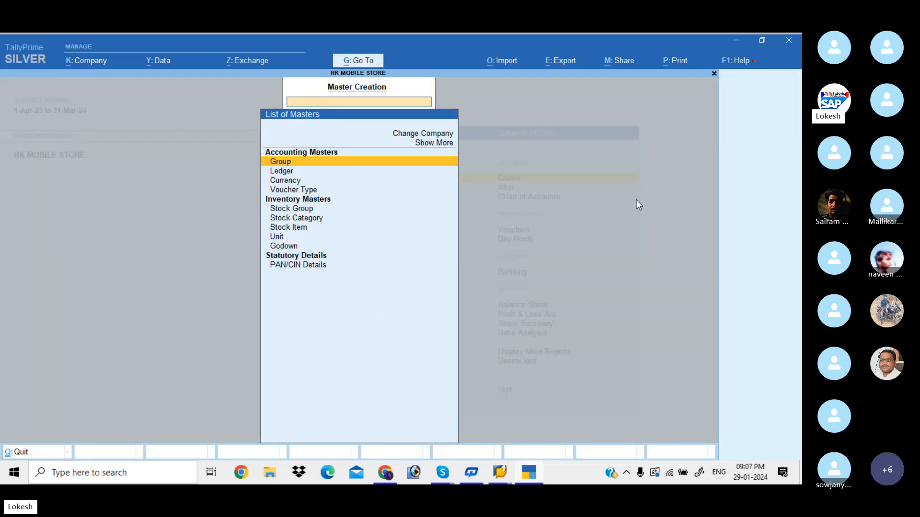
{"action": "key", "text": "Down"}
{"action": "key", "text": "Return"}
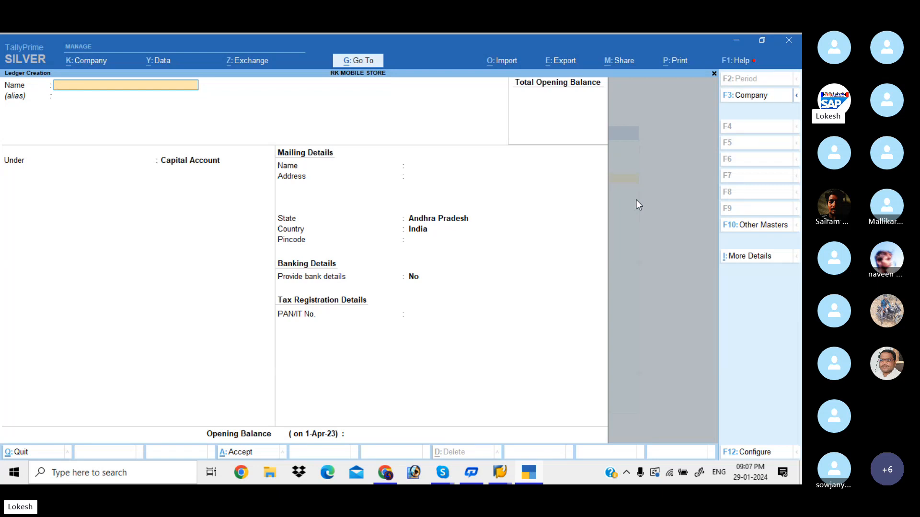
{"action": "type", "text": "CA"}
{"action": "key", "text": "BackSpace"}
{"action": "type", "text": "AP"}
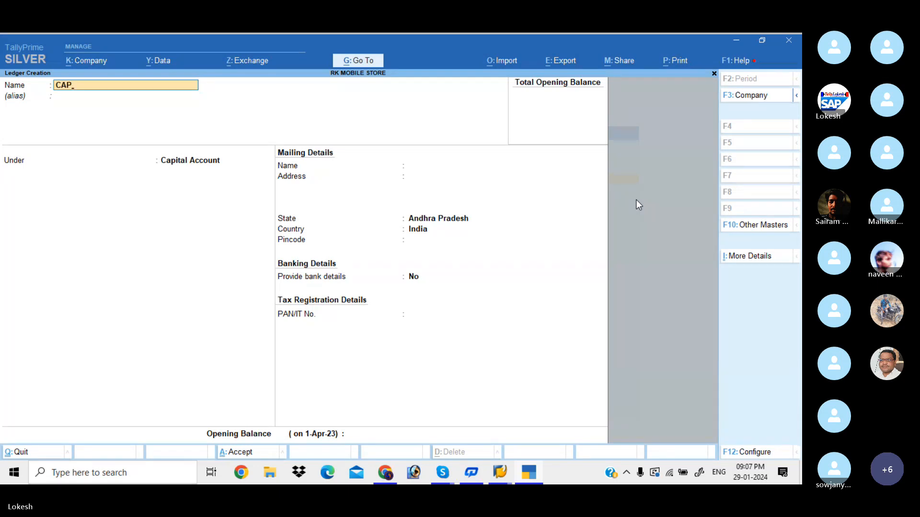
{"action": "key", "text": "BackSpace"}
{"action": "key", "text": "BackSpace"}
{"action": "type", "text": "ap"}
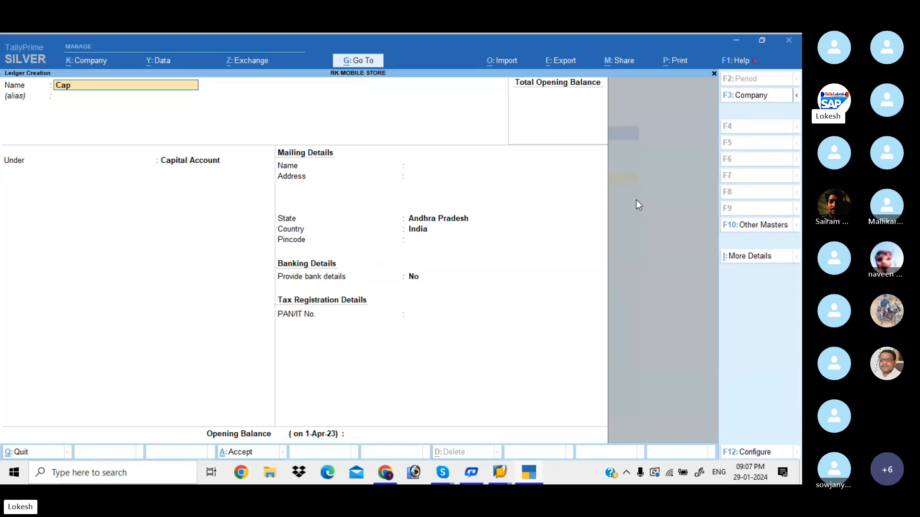
{"action": "type", "text": "ital"}
Place the Capital ledger under the Capital Account group and save it
{"action": "key", "text": "Return"}
{"action": "key", "text": "Return"}
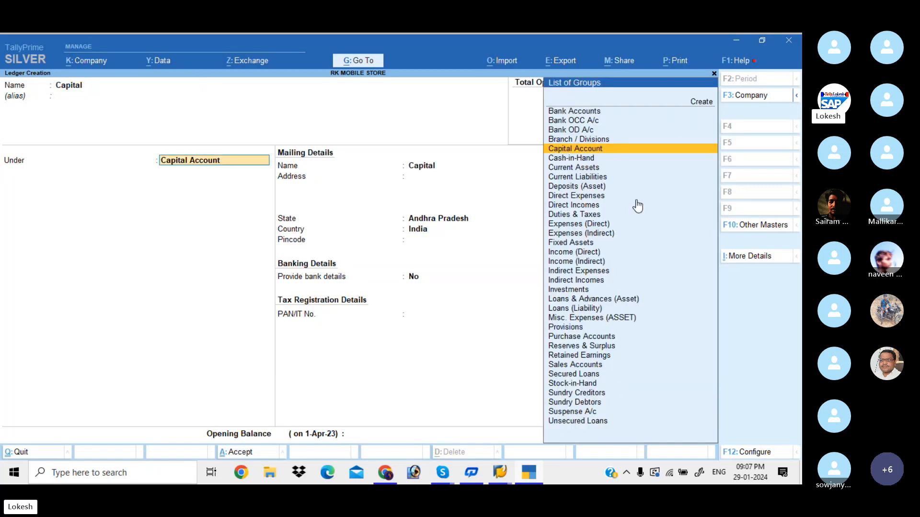
{"action": "key", "text": "Return"}
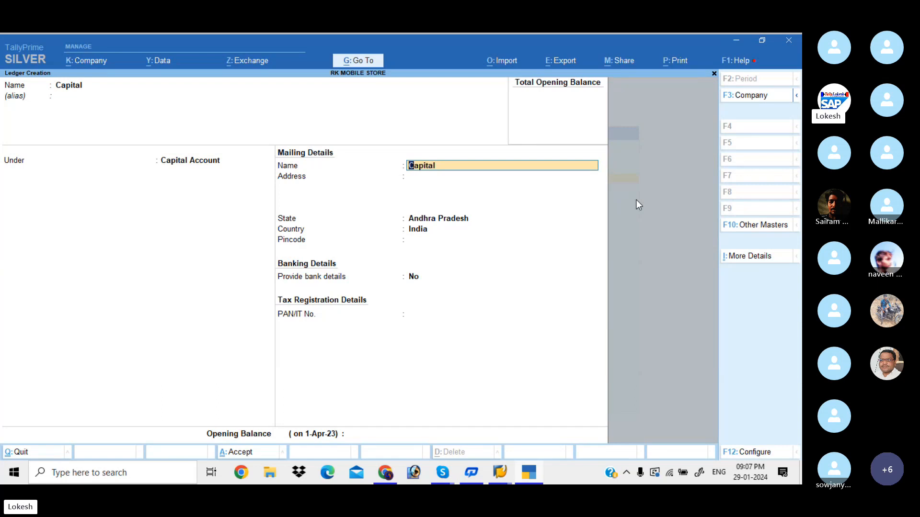
{"action": "key", "text": "ctrl"}
{"action": "key", "text": "ctrl+a"}
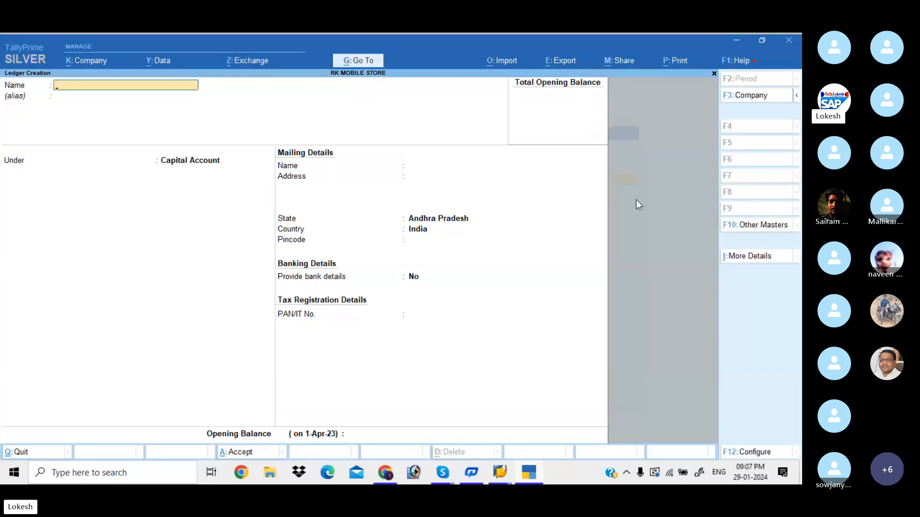
Create a ledger named Purchase under Purchase Accounts, leaving its ledger type as Not Applicable, and save it
{"action": "type", "text": "Purcha"}
{"action": "key", "text": "Return"}
{"action": "key", "text": "Return"}
{"action": "type", "text": "Pu"}
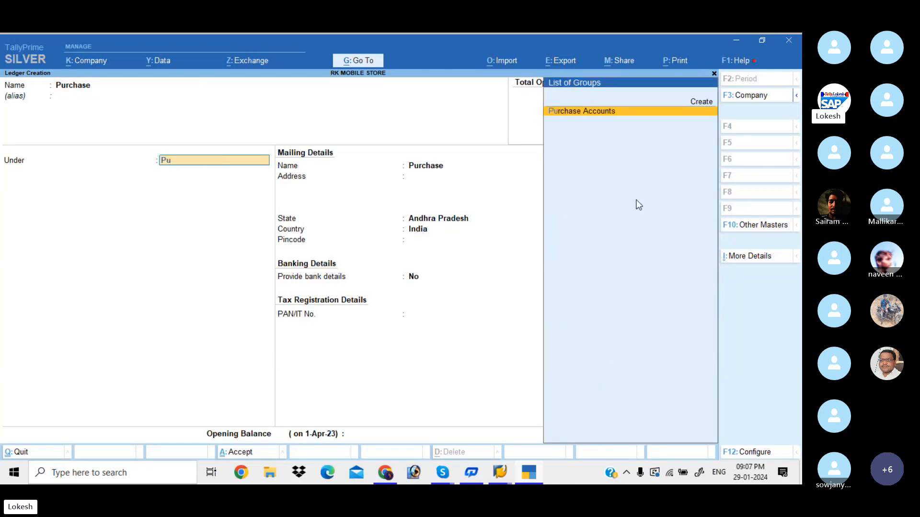
{"action": "key", "text": "Return"}
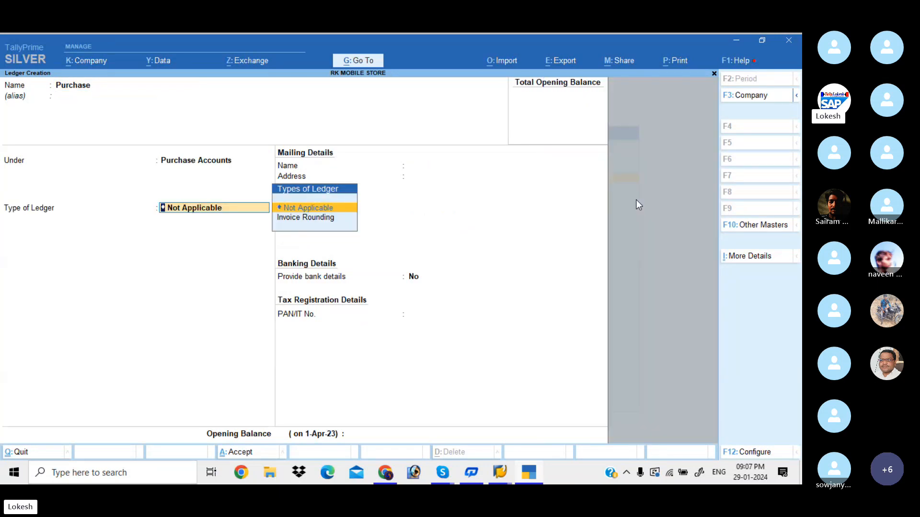
{"action": "key", "text": "ctrl+a"}
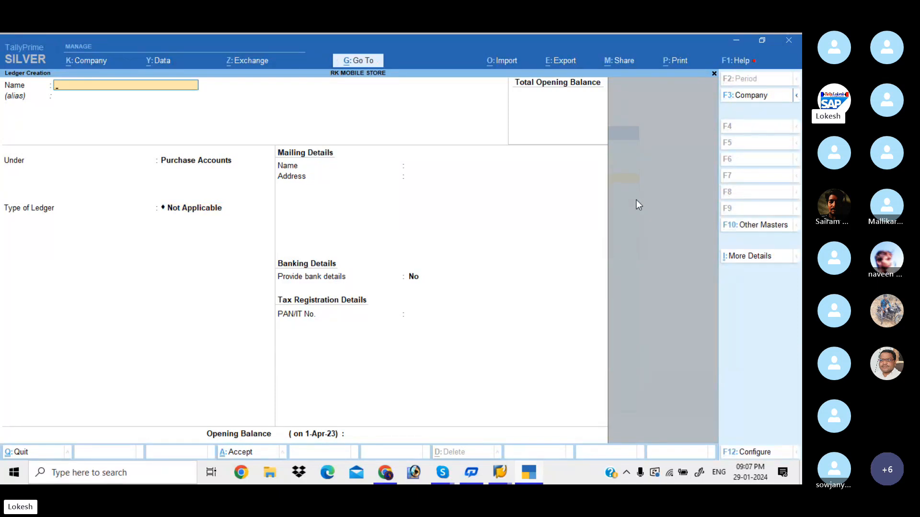
Create a ledger named Sbi Bank under Bank Accounts and save it without entering further bank account details
{"action": "type", "text": "Sbi Bank"}
{"action": "key", "text": "Return"}
{"action": "key", "text": "Return"}
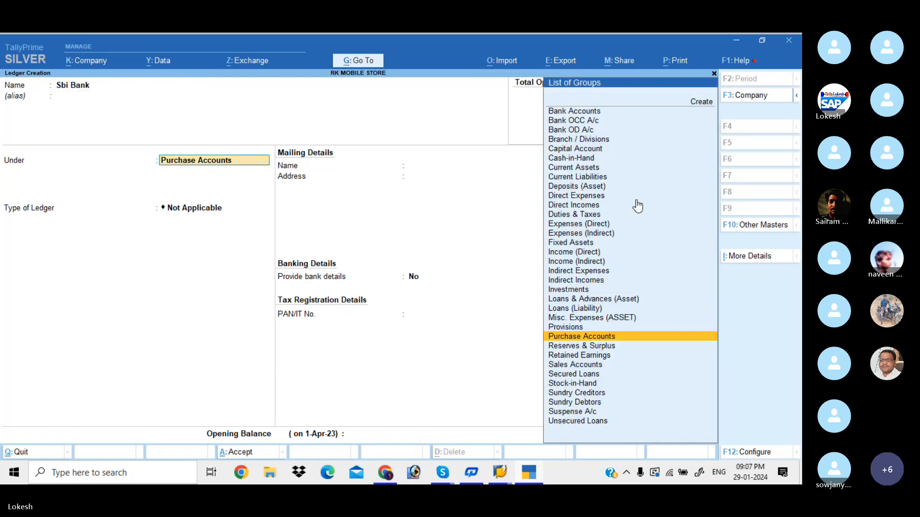
{"action": "type", "text": "ba"}
{"action": "key", "text": "Return"}
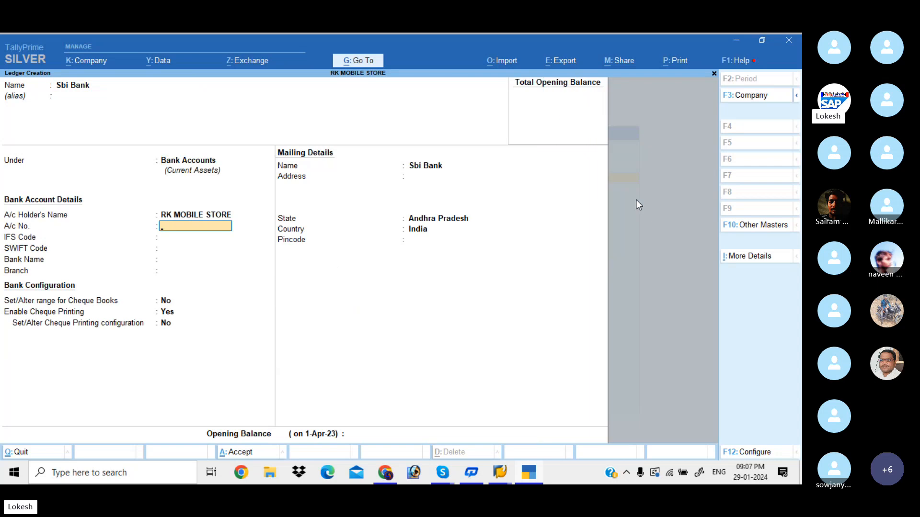
{"action": "key", "text": "ctrl+a"}
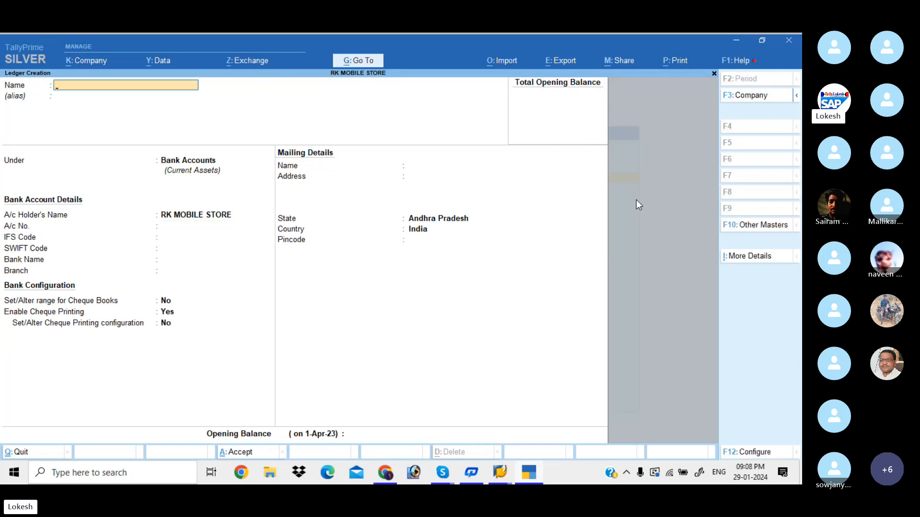
Create a ledger named Balu Mobile Store under Sundry Creditors and save it without entering an address
{"action": "type", "text": "Balu Mobile Store"}
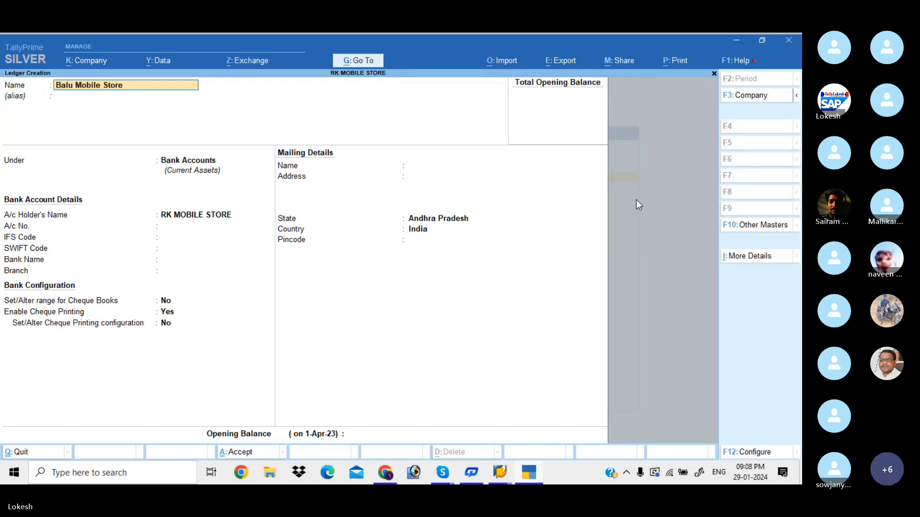
{"action": "key", "text": "Return"}
{"action": "key", "text": "Return"}
{"action": "type", "text": "Sun"}
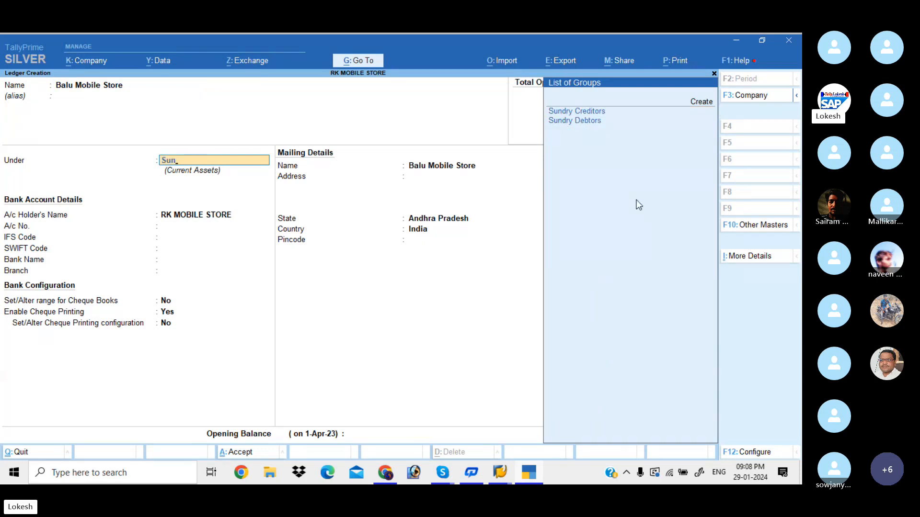
{"action": "key", "text": "Return"}
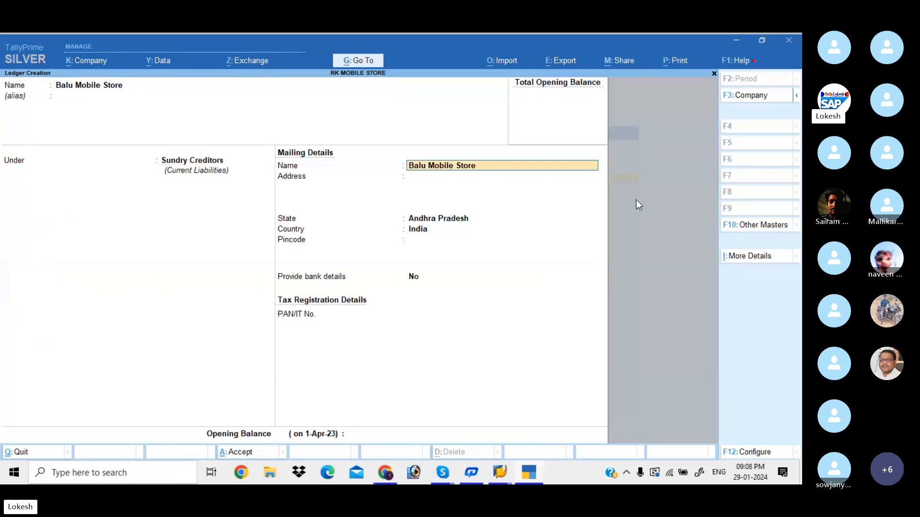
{"action": "key", "text": "Return"}
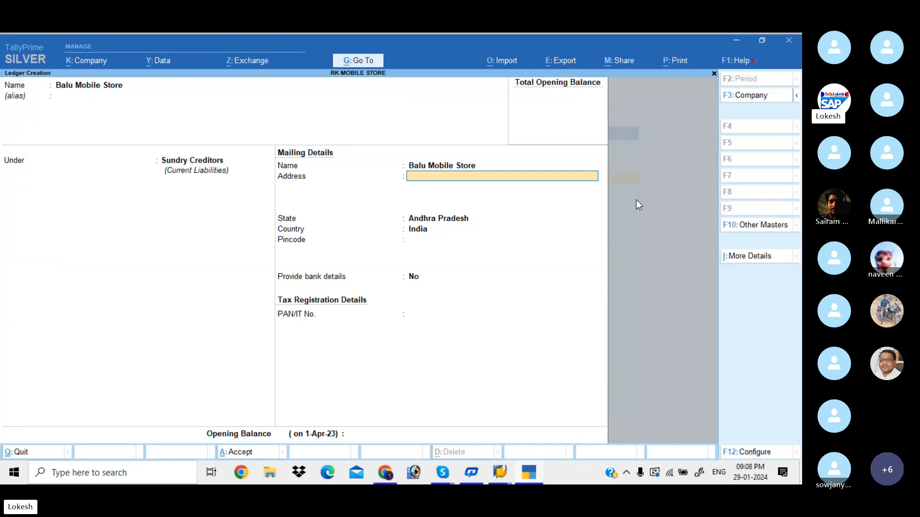
{"action": "key", "text": "ctrl+a"}
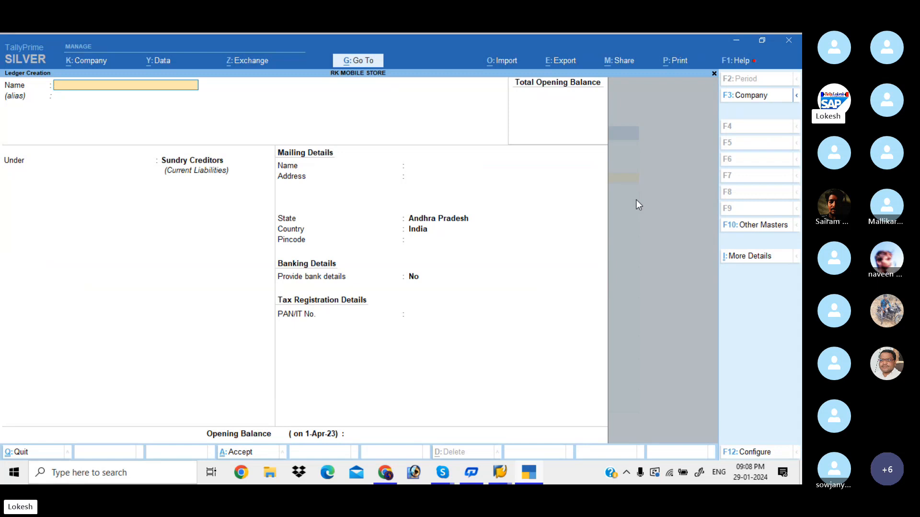
Create a ledger named Sales under Sales Accounts, leaving its ledger type as Not Applicable, and save it
{"action": "type", "text": "Sales"}
{"action": "key", "text": "Return"}
{"action": "key", "text": "Return"}
{"action": "type", "text": "S"}
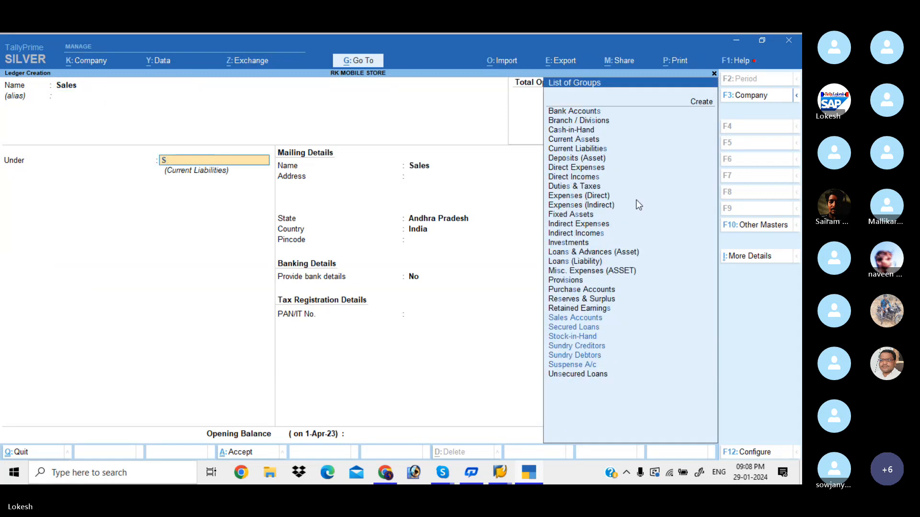
{"action": "type", "text": "a"}
{"action": "key", "text": "Return"}
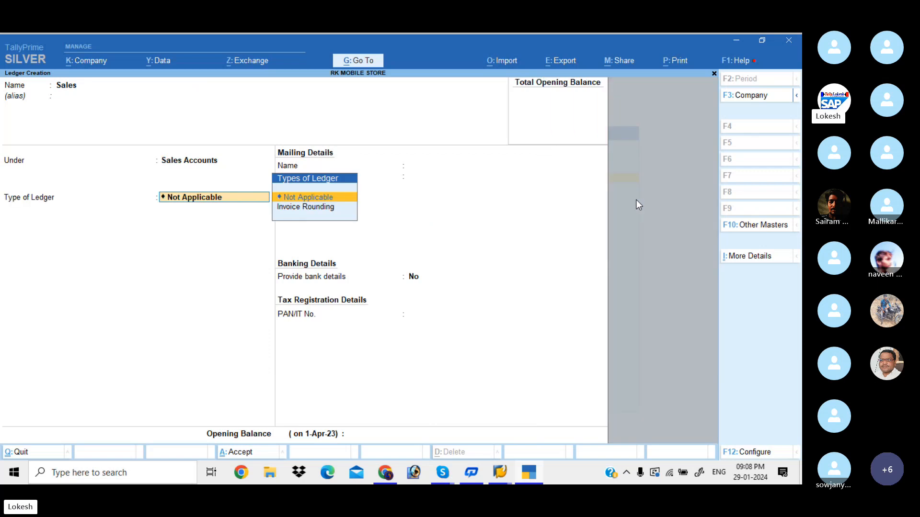
{"action": "key", "text": "ctrl+a"}
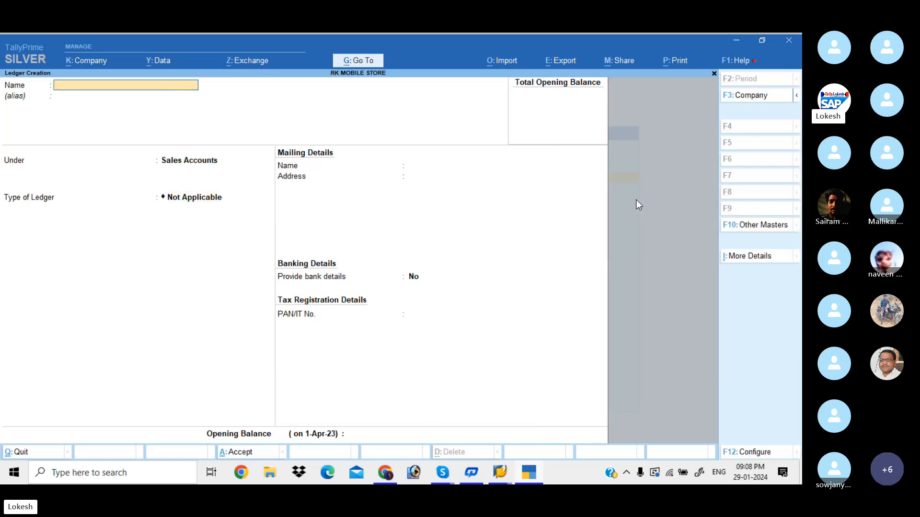
Create a ledger named Kamal Mobile Store under Sundry Debtors and save it with the default mailing details
{"action": "type", "text": "Kamal Mobile Store"}
{"action": "key", "text": "Return"}
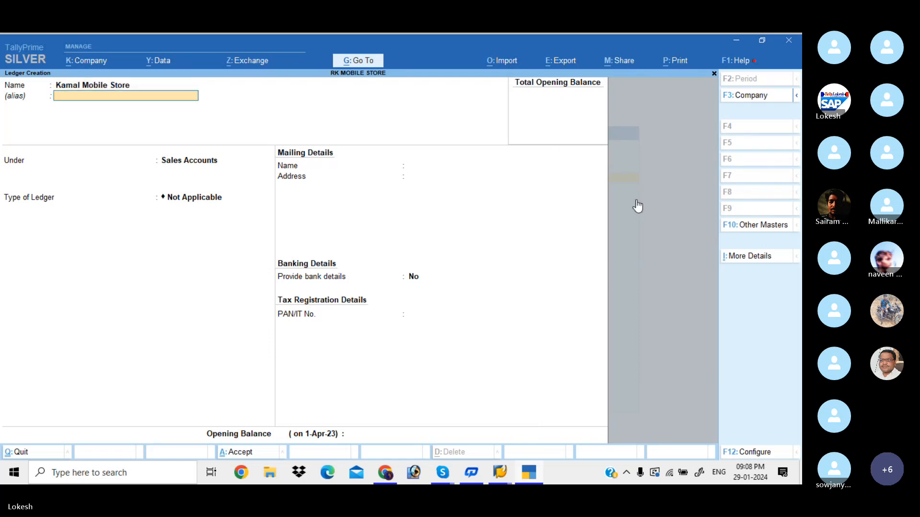
{"action": "key", "text": "Return"}
{"action": "type", "text": "Sun"}
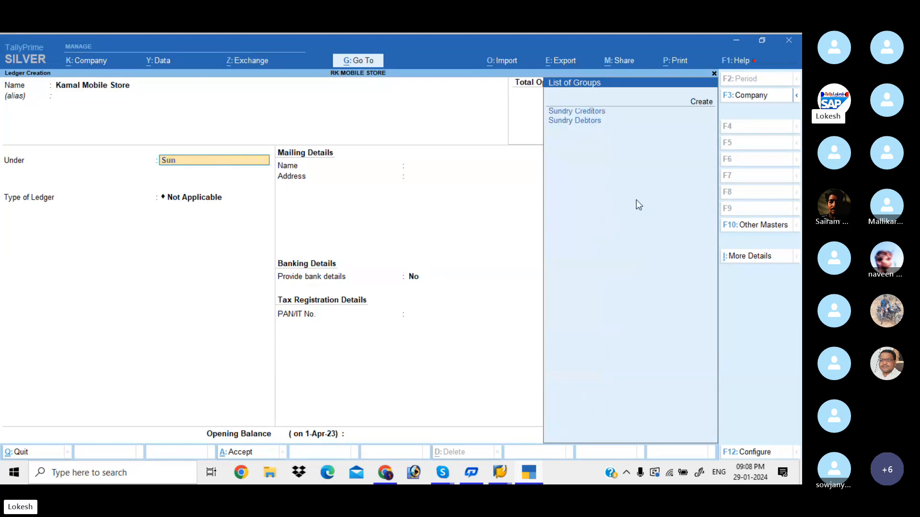
{"action": "key", "text": "Down"}
{"action": "key", "text": "Return"}
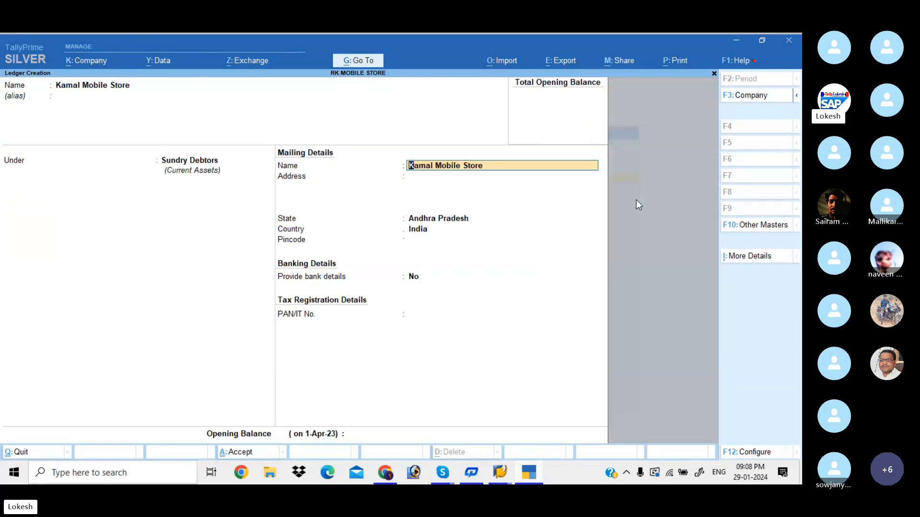
{"action": "key", "text": "ctrl+a"}
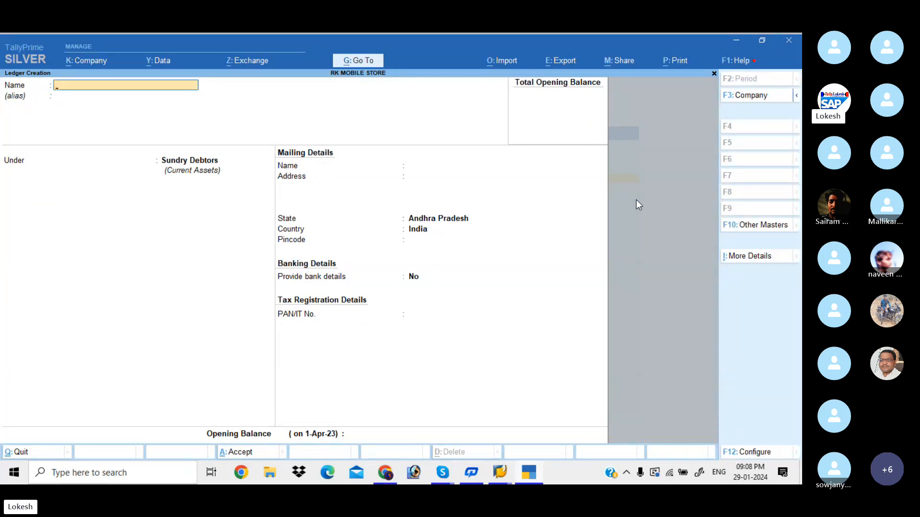
Create a ledger named Tally Software under Fixed Assets and save it
{"action": "type", "text": "Tally Soft"}
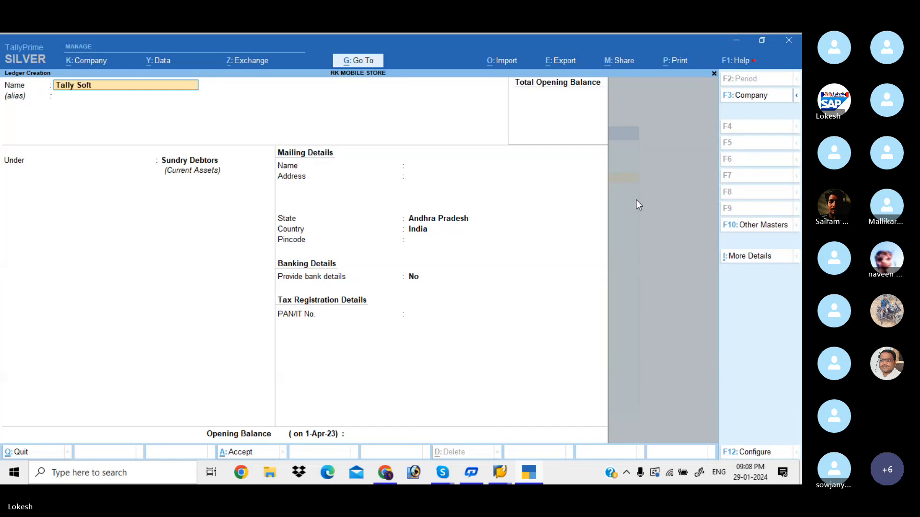
{"action": "type", "text": "ware"}
{"action": "key", "text": "Return"}
{"action": "key", "text": "Return"}
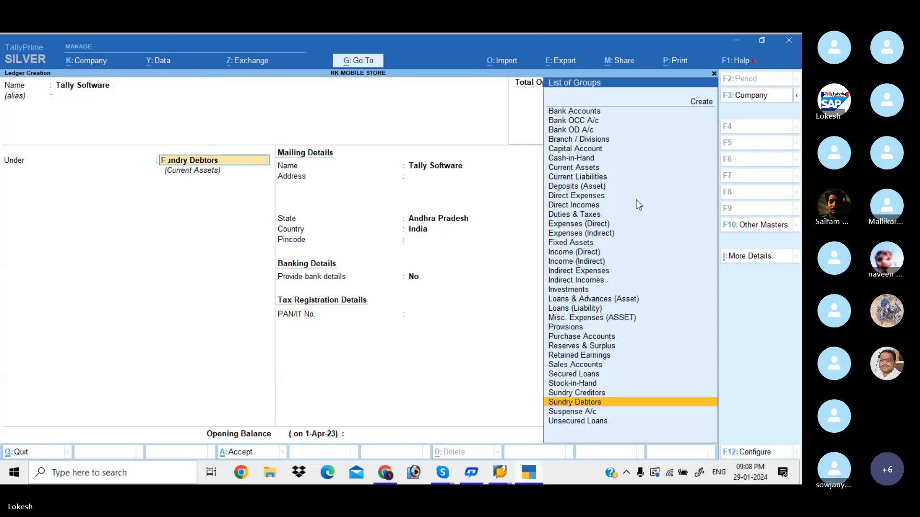
{"action": "type", "text": "fix"}
{"action": "key", "text": "Return"}
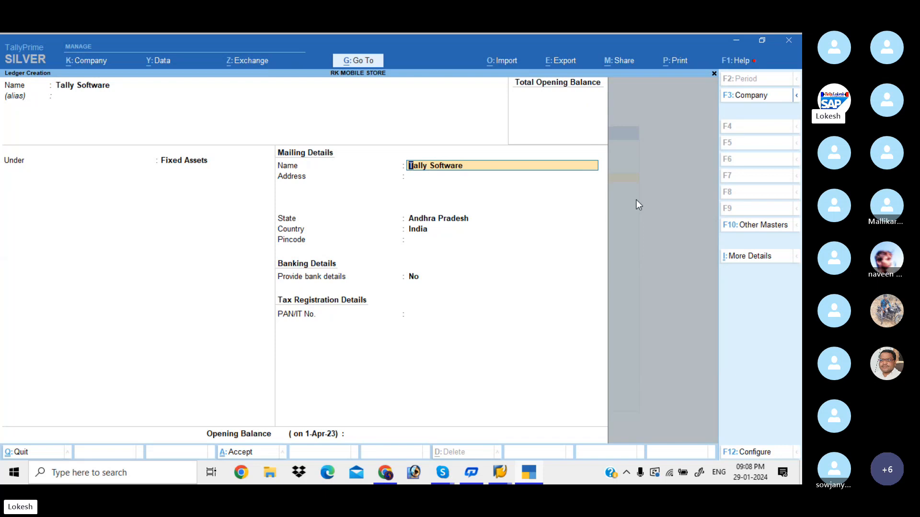
{"action": "key", "text": "ctrl"}
{"action": "key", "text": "ctrl+a"}
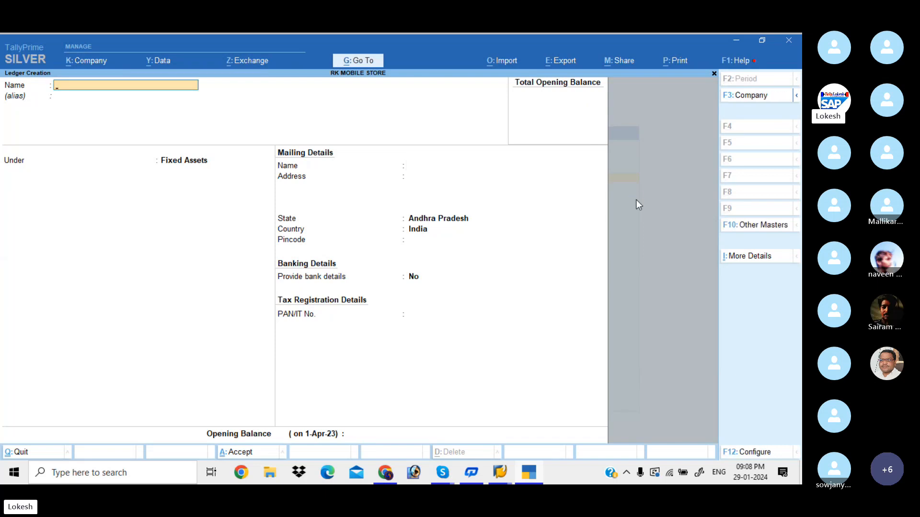
Create a ledger named Infotech Solutions under Sundry Creditors and save it
{"action": "type", "text": "Infot"}
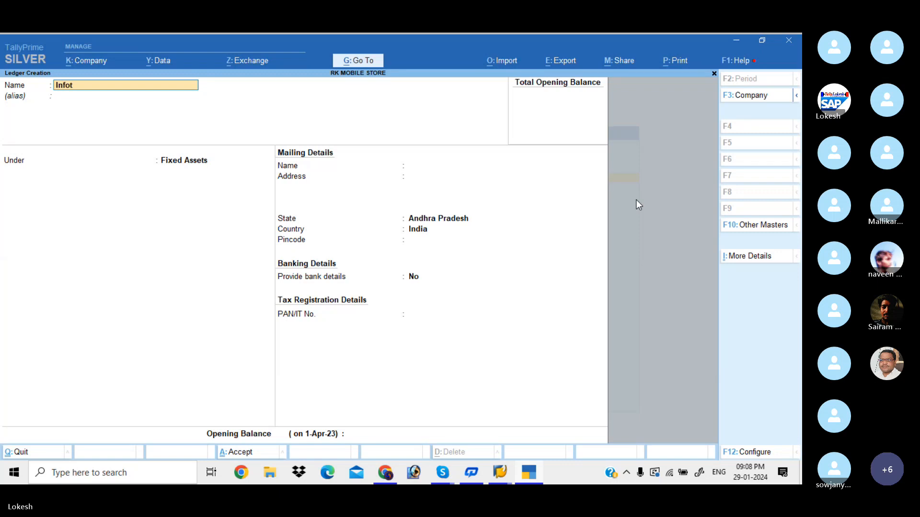
{"action": "type", "text": "ech Solutions"}
{"action": "key", "text": "Return"}
{"action": "key", "text": "Return"}
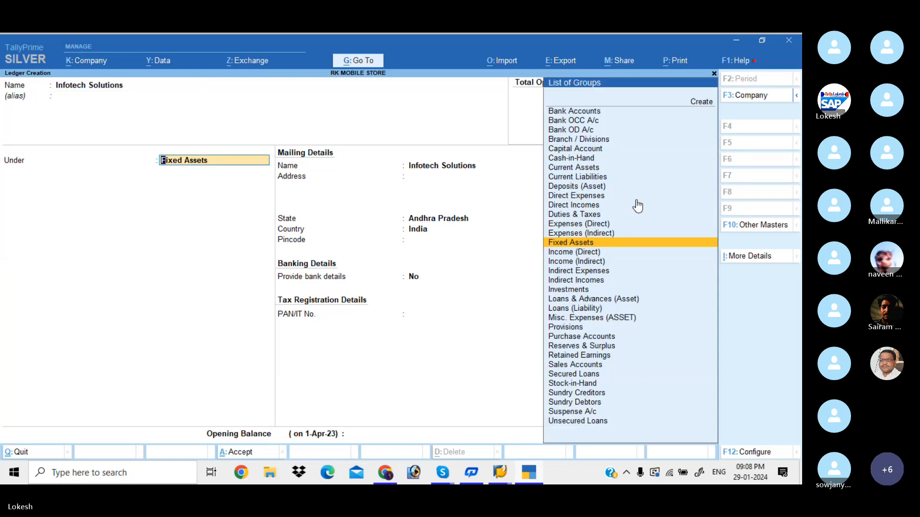
{"action": "type", "text": "sun"}
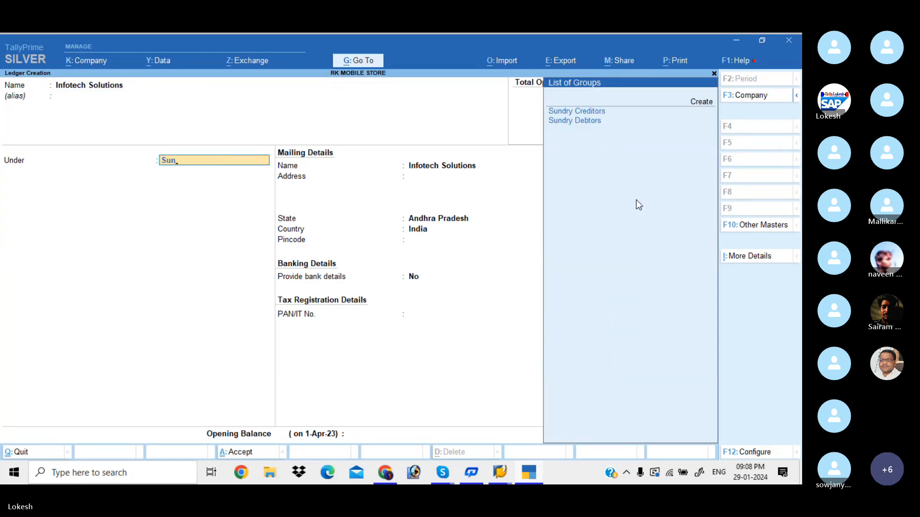
{"action": "key", "text": "Return"}
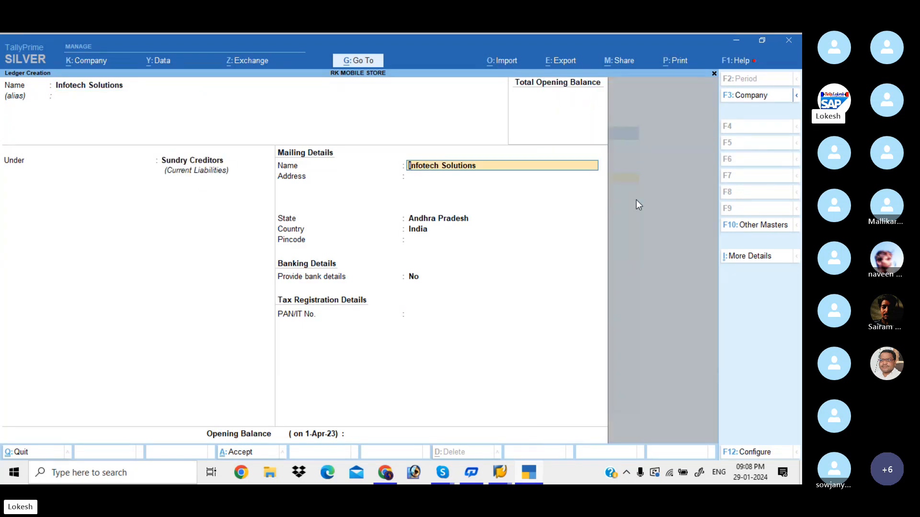
{"action": "key", "text": "ctrl+a"}
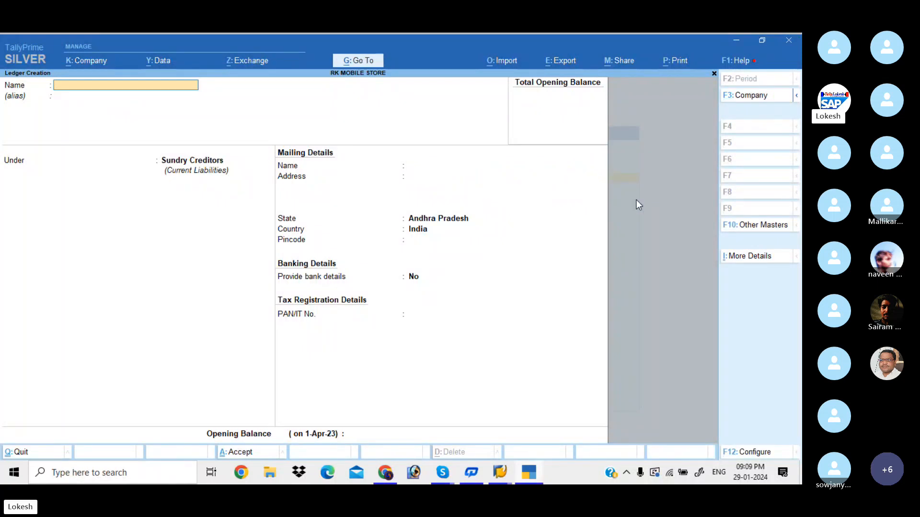
Create a ledger named Rent under Indirect Expenses with ledger type Not Applicable, save it and quit ledger creation
{"action": "type", "text": "Rent"}
{"action": "key", "text": "Return"}
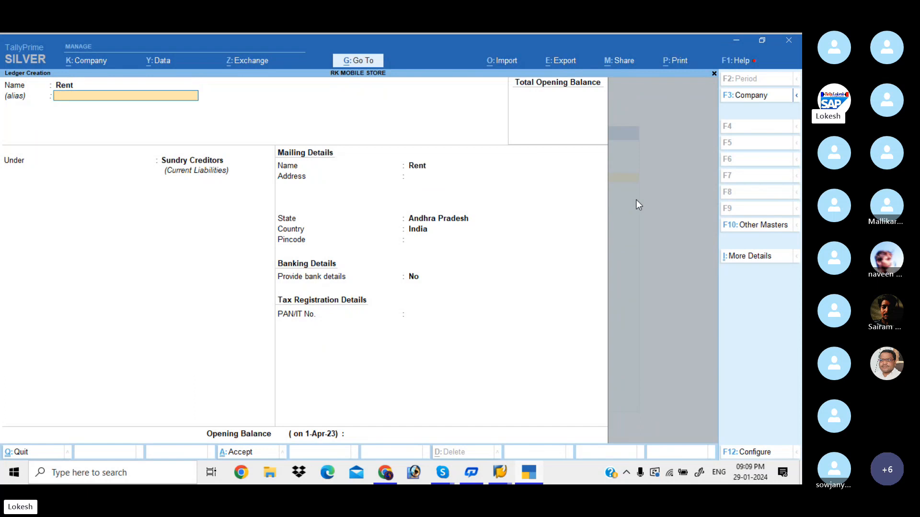
{"action": "key", "text": "Return"}
{"action": "type", "text": "Ind"}
{"action": "key", "text": "Down"}
{"action": "key", "text": "Down"}
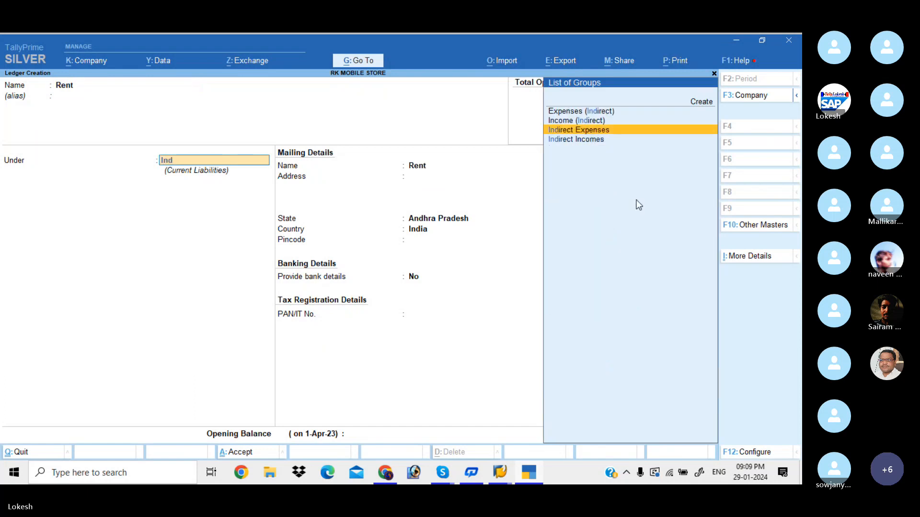
{"action": "key", "text": "Return"}
{"action": "key", "text": "Return"}
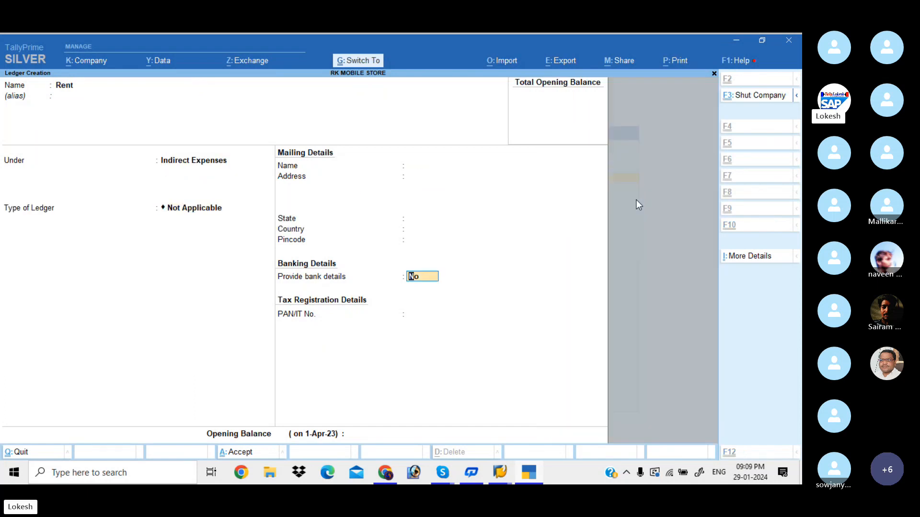
{"action": "key", "text": "ctrl+a"}
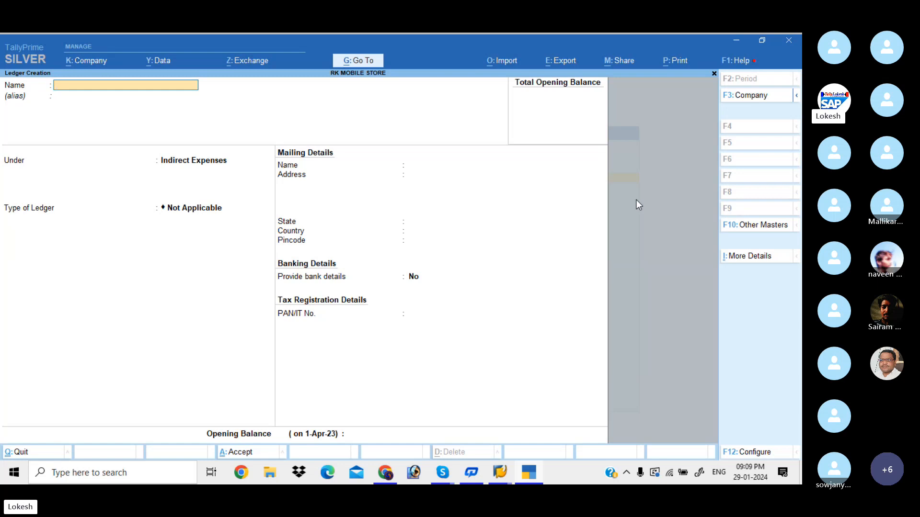
{"action": "key", "text": "Escape"}
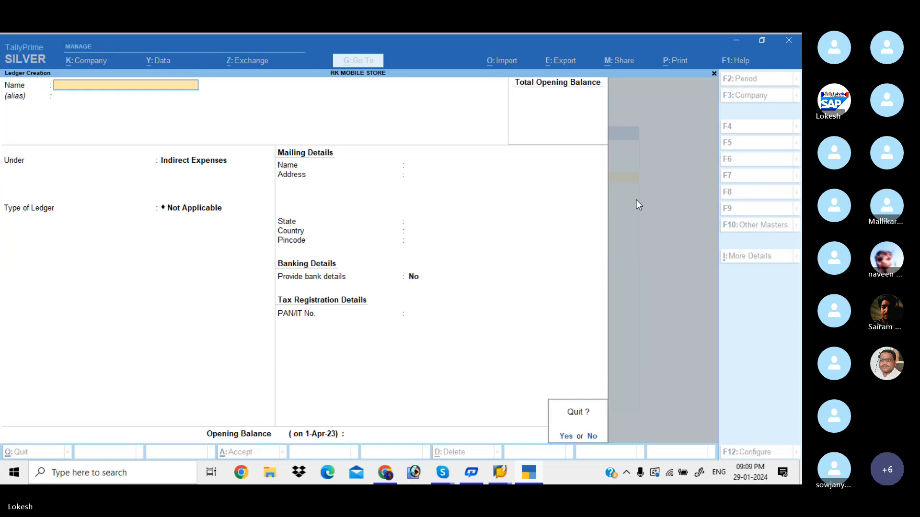
{"action": "key", "text": "Return"}
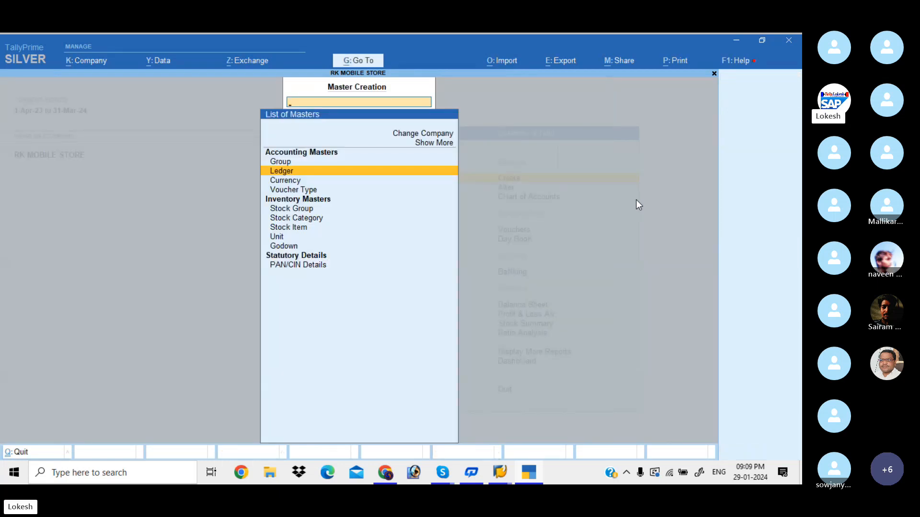
Set Maintain Inventory to No in the company features and review which masters can be created
{"action": "key", "text": "Down"}
{"action": "key", "text": "Down"}
{"action": "key", "text": "Down"}
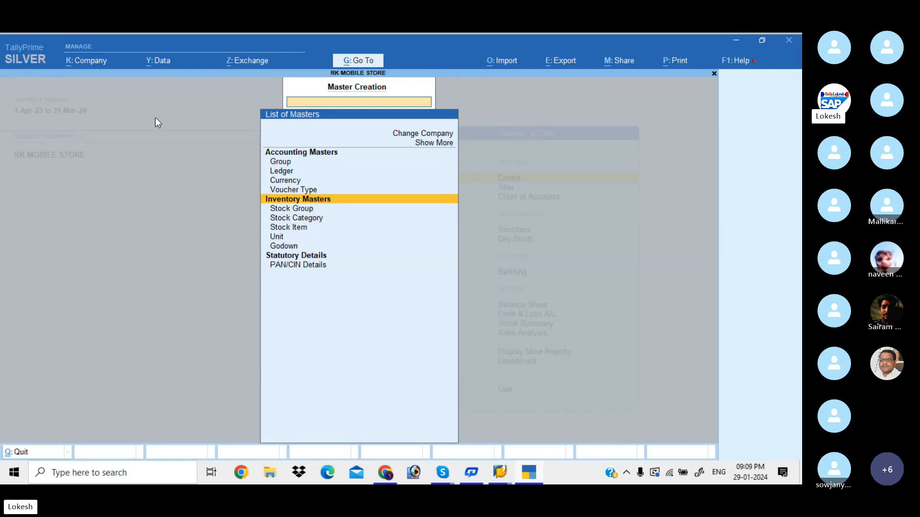
{"action": "left_click", "coordinate": [93, 60]}
{"action": "left_click", "coordinate": [119, 199]}
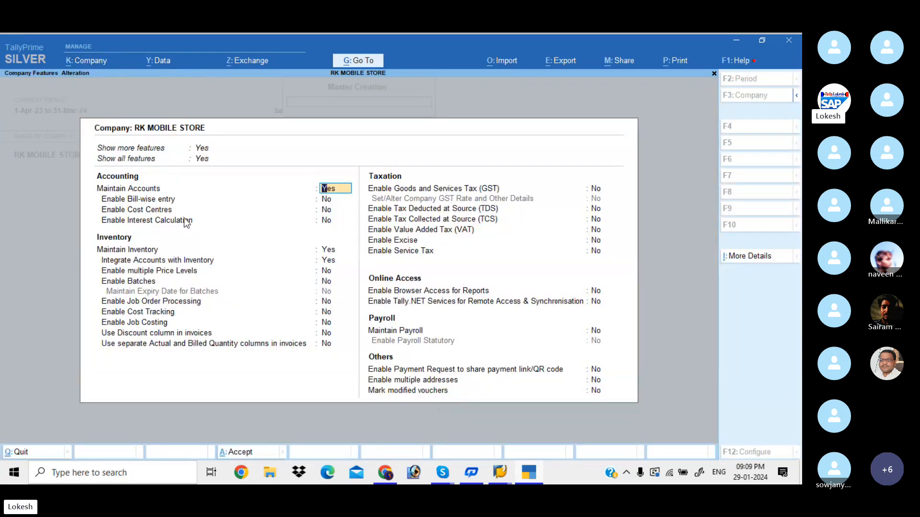
{"action": "left_click", "coordinate": [330, 251]}
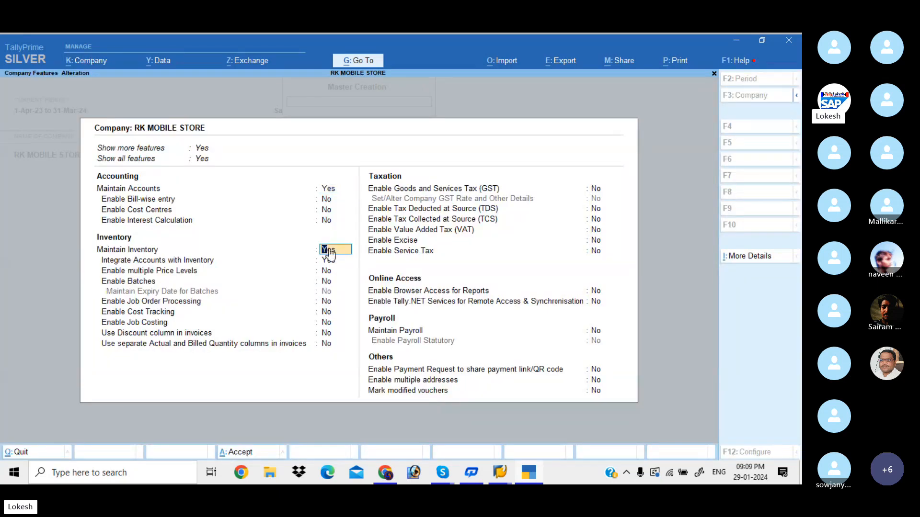
{"action": "key", "text": "n"}
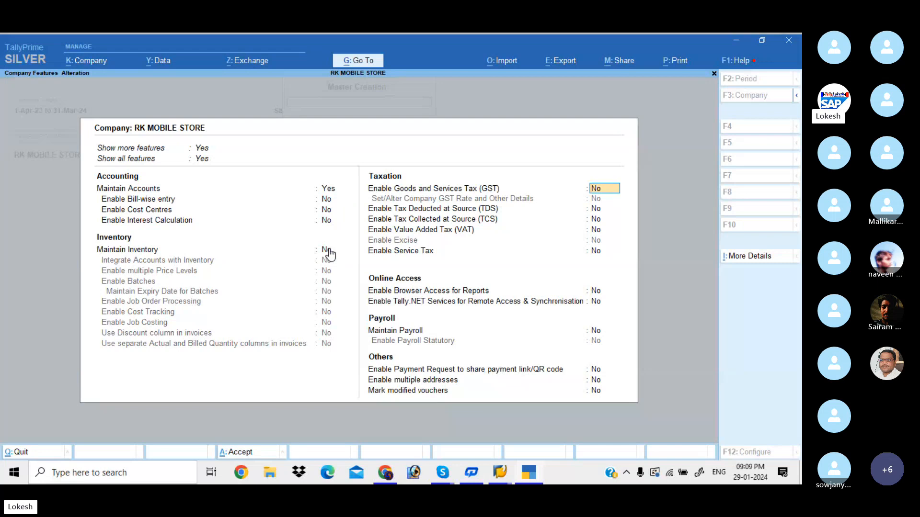
{"action": "key", "text": "Escape"}
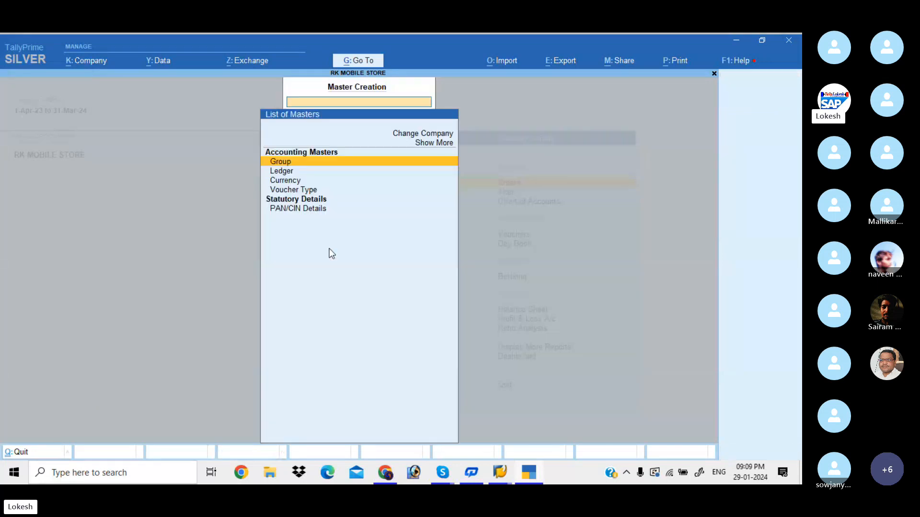
{"action": "key", "text": "Up"}
{"action": "key", "text": "Down"}
{"action": "key", "text": "Down"}
{"action": "key", "text": "Down"}
{"action": "key", "text": "Down"}
{"action": "key", "text": "Down"}
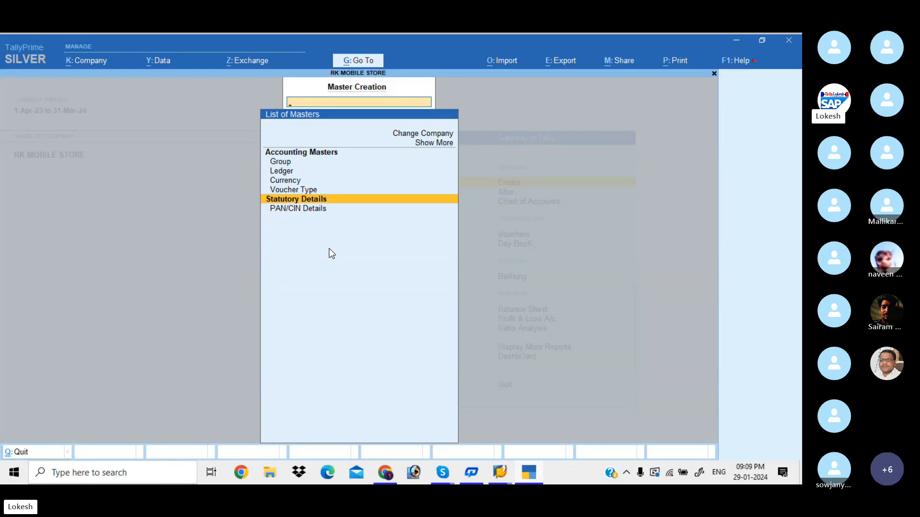
Set Maintain Inventory to Yes in the company features and save the settings
{"action": "left_click", "coordinate": [93, 64]}
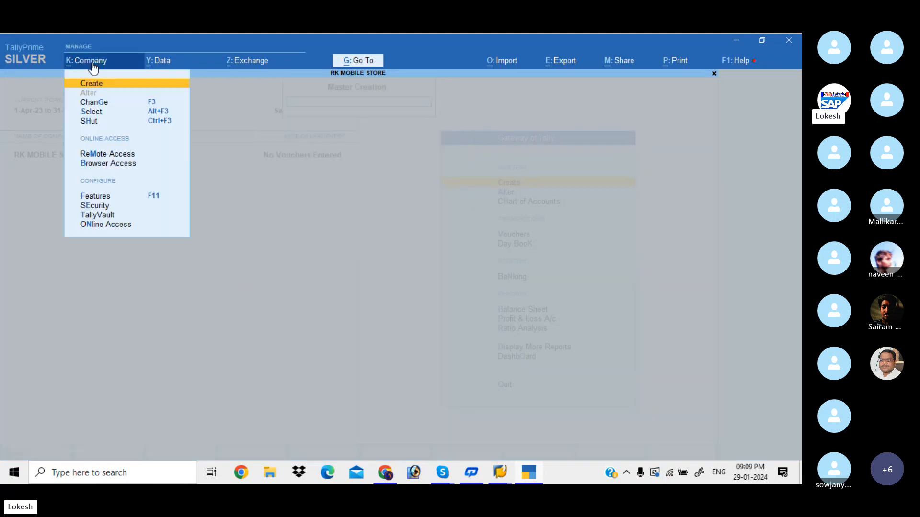
{"action": "left_click", "coordinate": [116, 197]}
{"action": "left_click", "coordinate": [328, 250]}
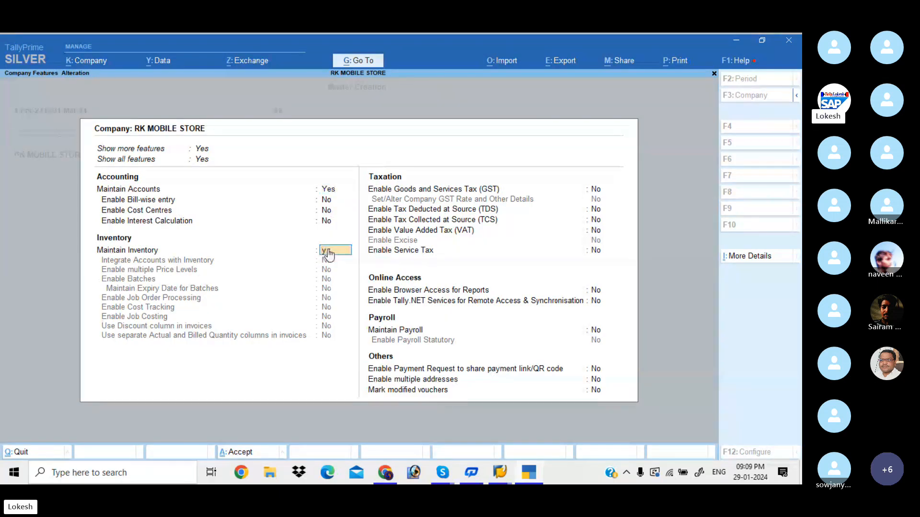
{"action": "key", "text": "Return"}
{"action": "key", "text": "Return"}
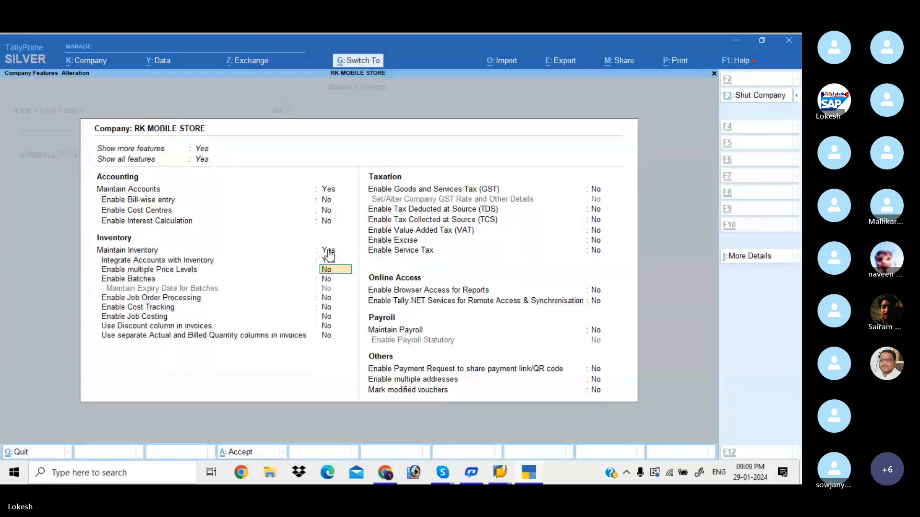
{"action": "key", "text": "ctrl+a"}
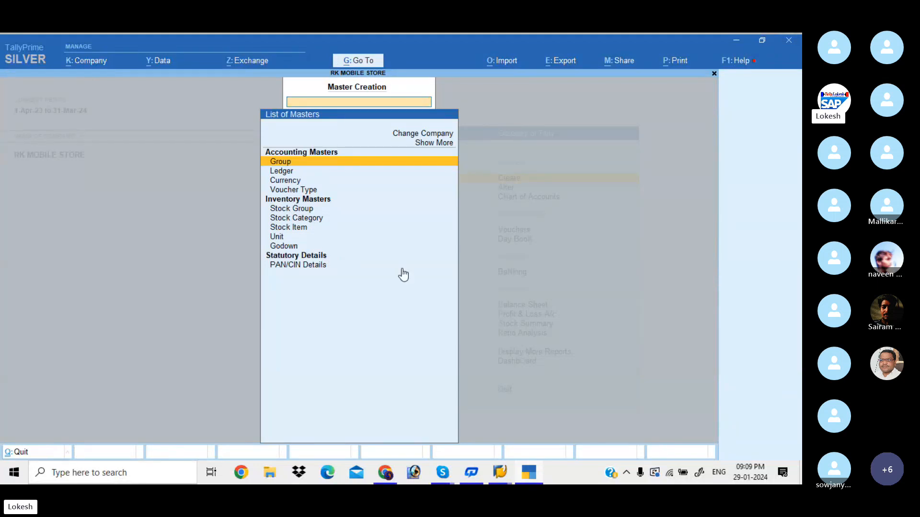
Examine the inventory masters that can be created, from Stock Group and Stock Category to Stock Item and Unit
{"action": "key", "text": "Down"}
{"action": "key", "text": "Down"}
{"action": "key", "text": "Down"}
{"action": "key", "text": "Down"}
{"action": "key", "text": "Down"}
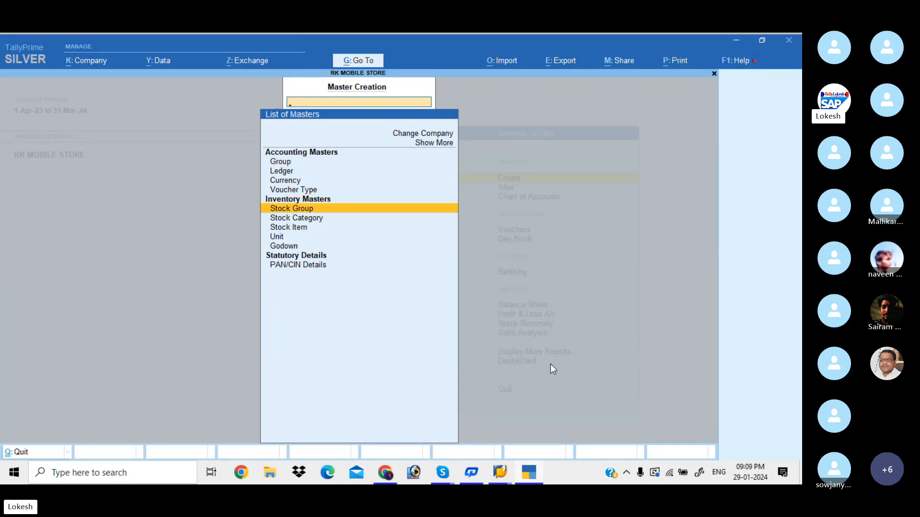
{"action": "key", "text": "Down"}
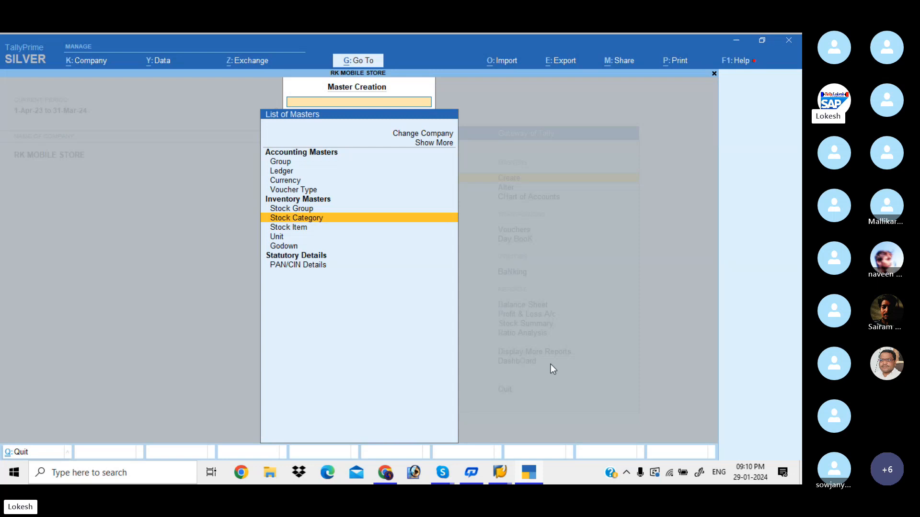
{"action": "key", "text": "Down"}
{"action": "key", "text": "Down"}
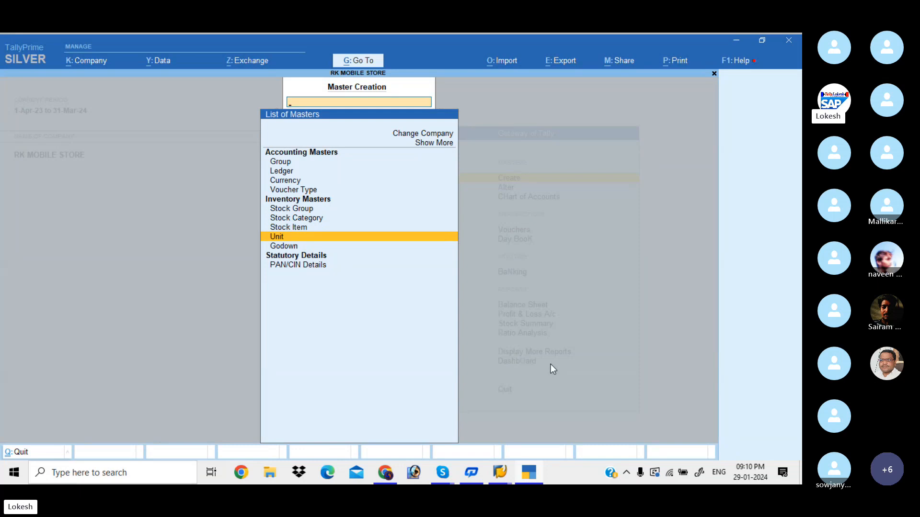
{"action": "key", "text": "Up"}
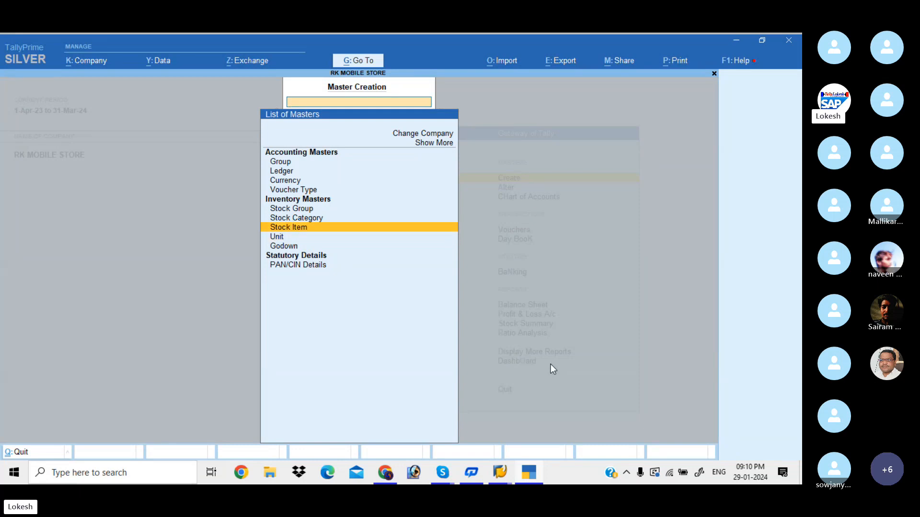
{"action": "key", "text": "Down"}
{"action": "key", "text": "Up"}
{"action": "key", "text": "Down"}
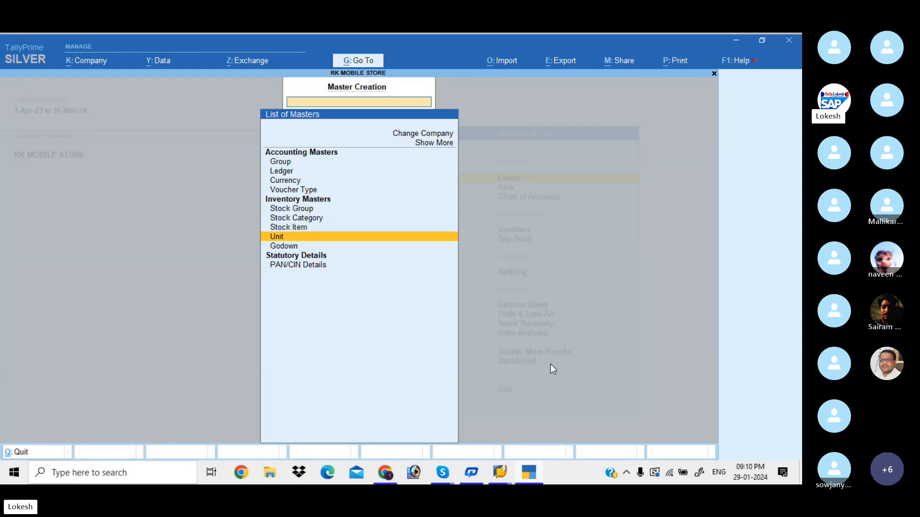
{"action": "key", "text": "Up"}
{"action": "key", "text": "Down"}
{"action": "key", "text": "Up"}
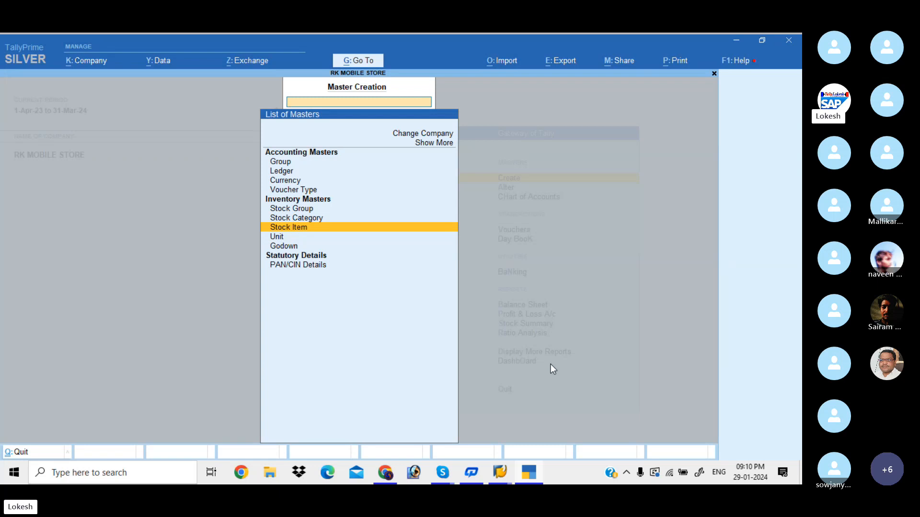
Create a simple unit with symbol nos, formal name Numbers and 0 decimal places, and save it
{"action": "key", "text": "Down"}
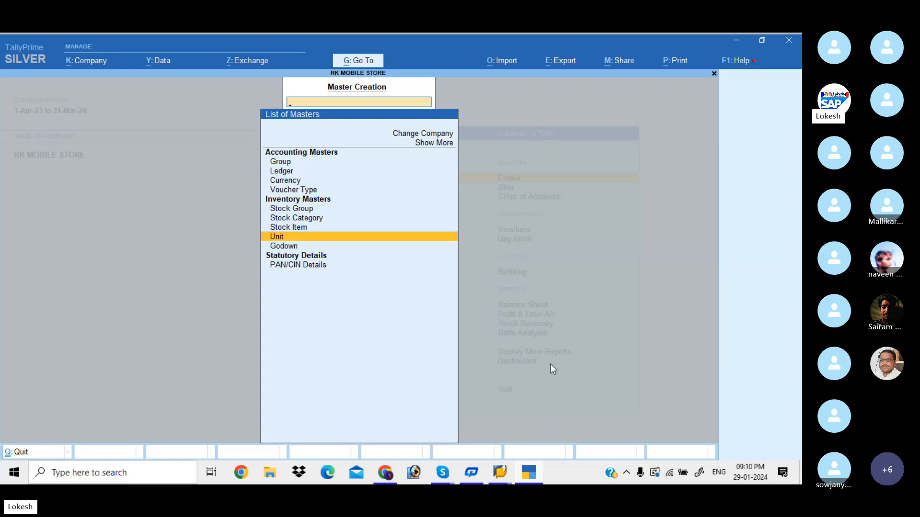
{"action": "key", "text": "Return"}
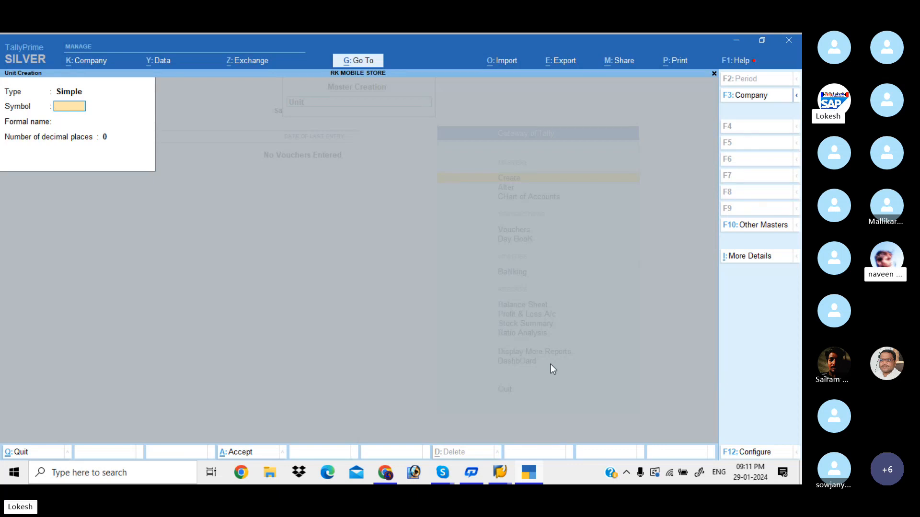
{"action": "type", "text": "no"}
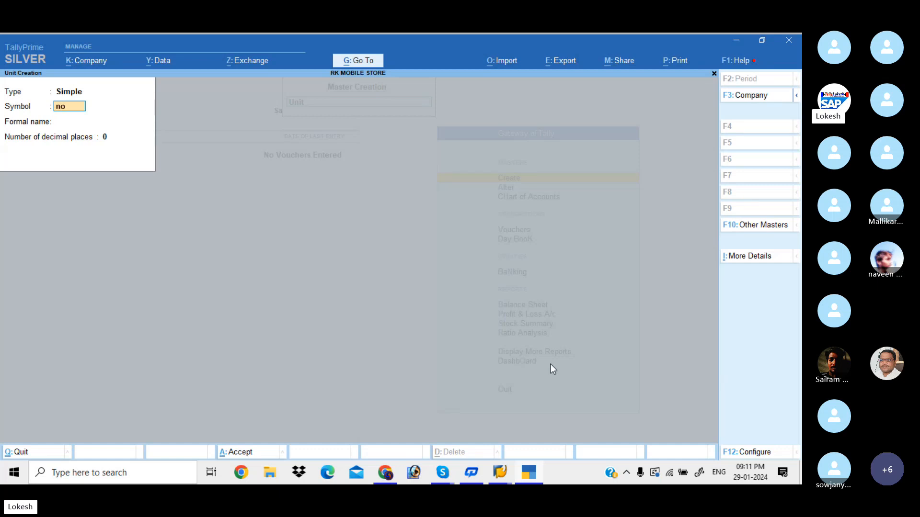
{"action": "type", "text": "s"}
{"action": "key", "text": "Return"}
{"action": "type", "text": "N"}
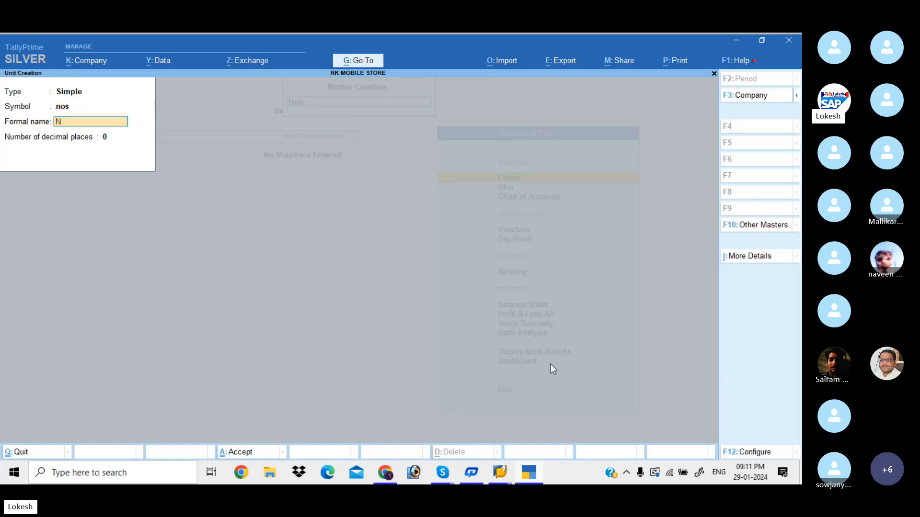
{"action": "type", "text": "umbers"}
{"action": "key", "text": "Return"}
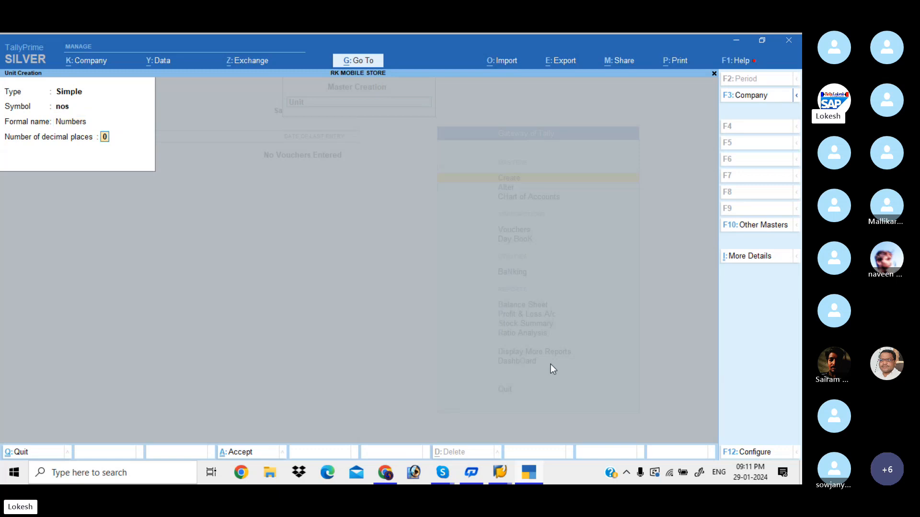
{"action": "key", "text": "Return"}
{"action": "key", "text": "Return"}
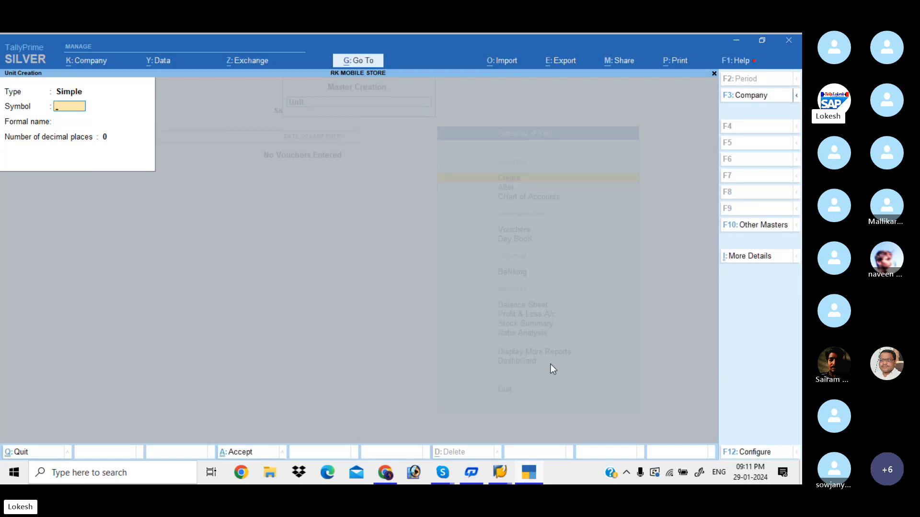
Create a simple unit with symbol pc, formal name Pices and 0 decimal places, and save it
{"action": "type", "text": "pc"}
{"action": "key", "text": "Return"}
{"action": "type", "text": "Pices"}
{"action": "key", "text": "Return"}
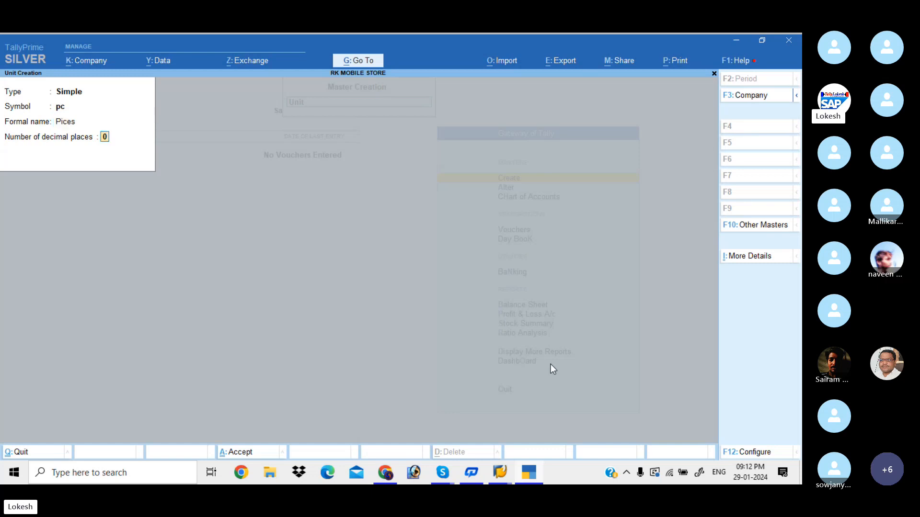
{"action": "key", "text": "Return"}
{"action": "key", "text": "Return"}
Create a simple unit with symbol pk, formal name Packs and 0 decimal places, and save it
{"action": "type", "text": "p"}
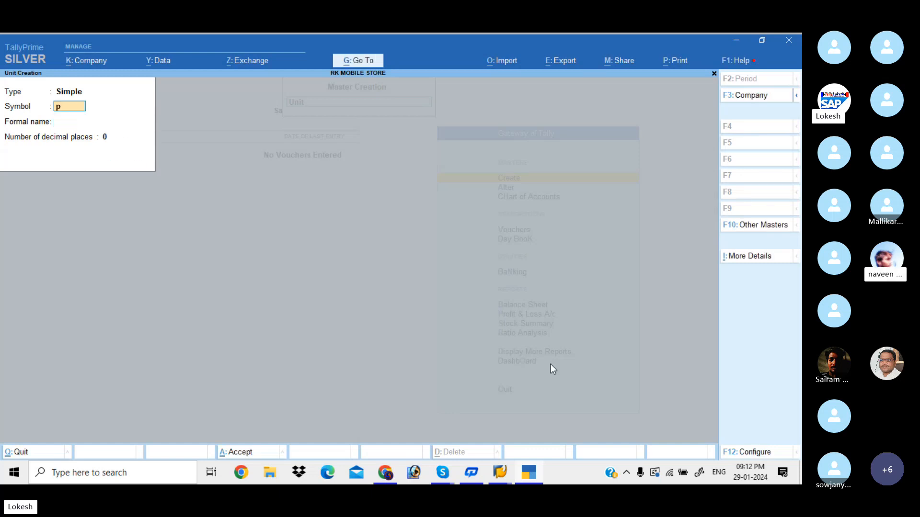
{"action": "type", "text": "k"}
{"action": "key", "text": "Return"}
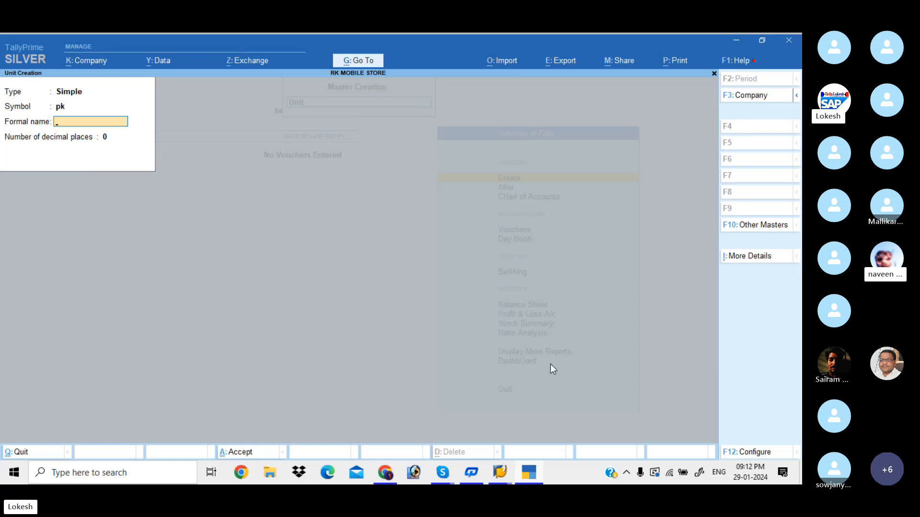
{"action": "type", "text": "Packs"}
{"action": "key", "text": "Return"}
{"action": "key", "text": "Return"}
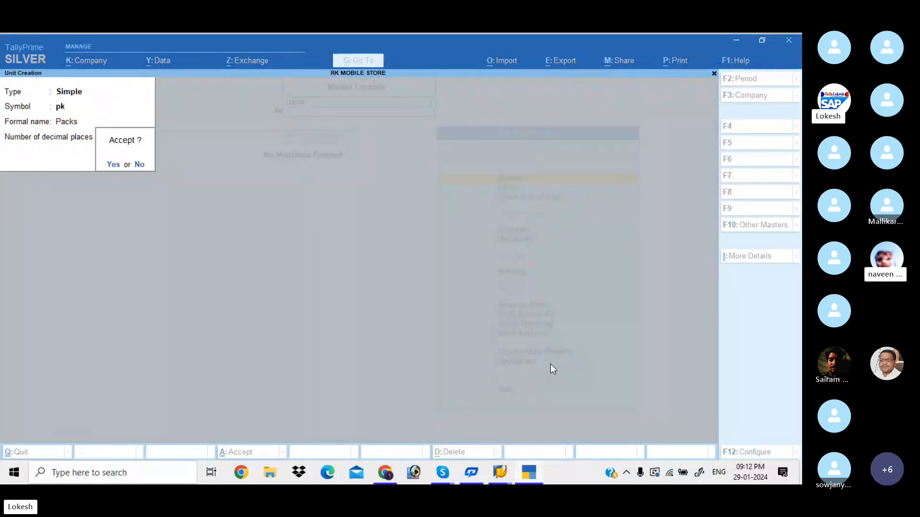
{"action": "key", "text": "Return"}
Create a simple unit with symbol kg, formal name Killograms and 0 decimal places, and save it
{"action": "type", "text": "kg"}
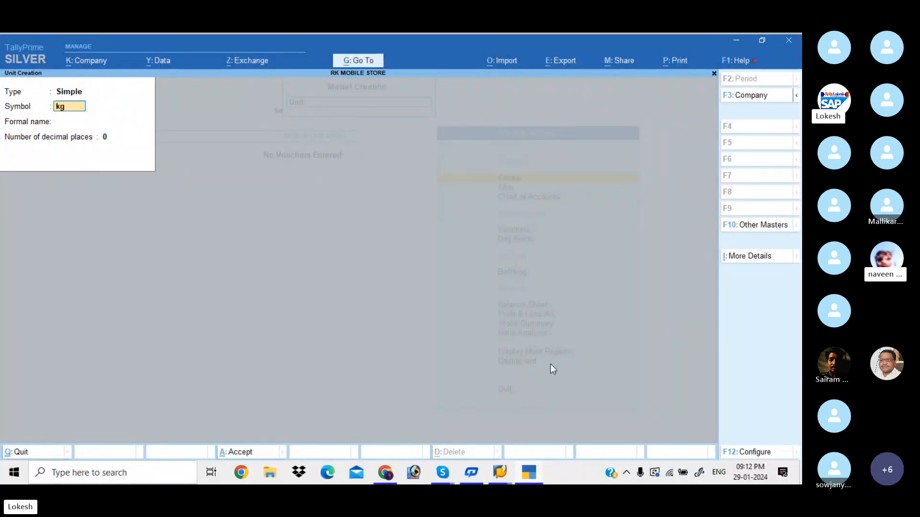
{"action": "key", "text": "Return"}
{"action": "type", "text": "Killo"}
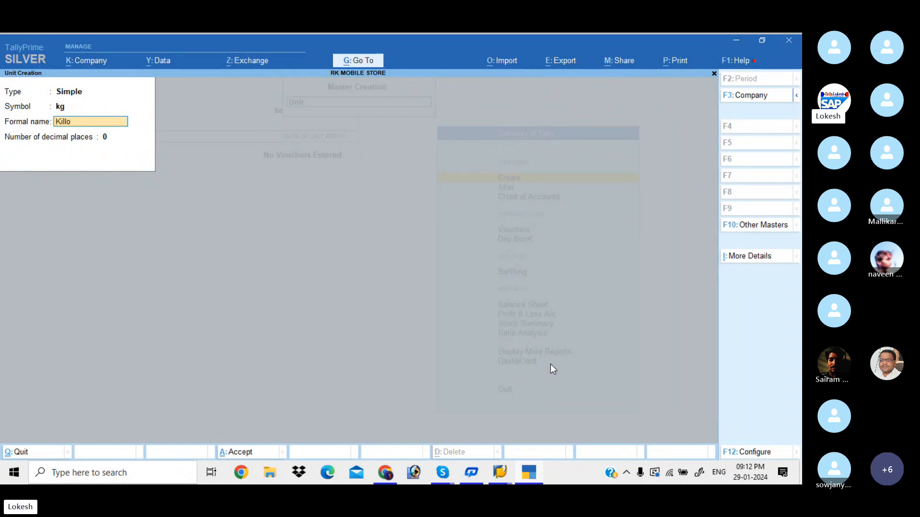
{"action": "type", "text": "grams"}
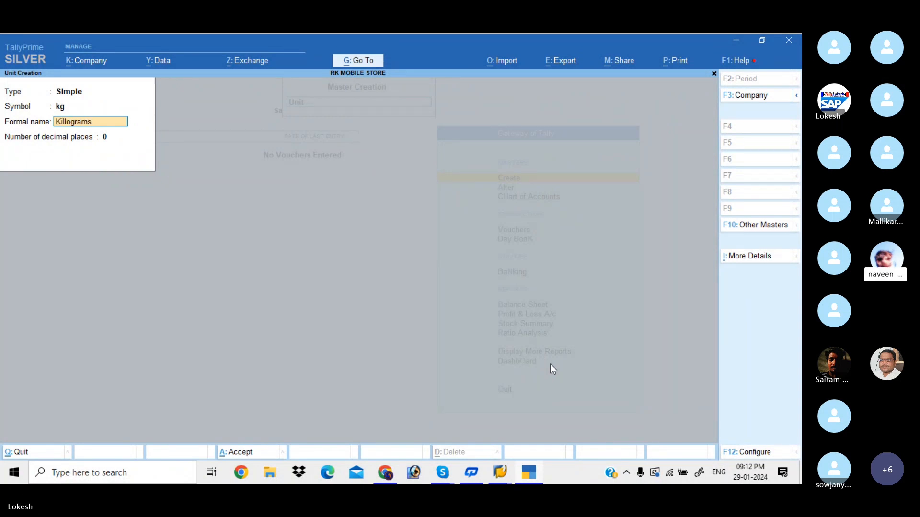
{"action": "key", "text": "Return"}
{"action": "key", "text": "Return"}
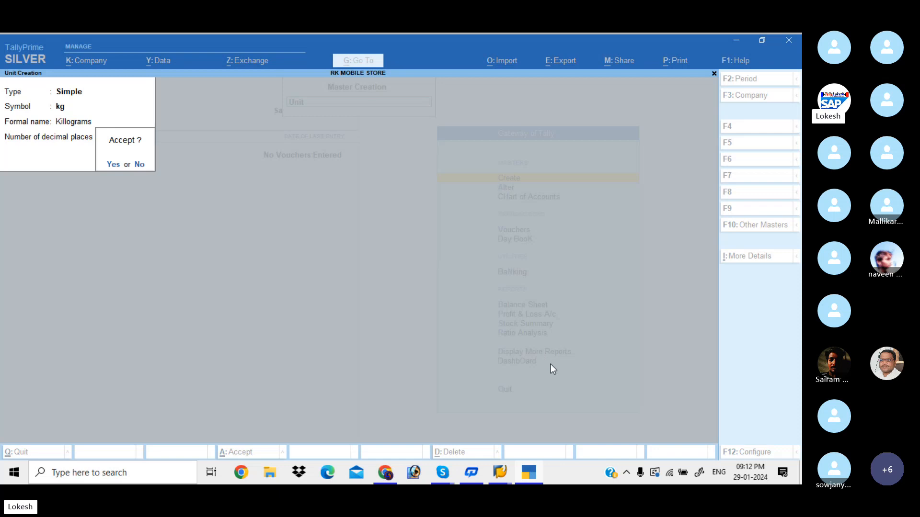
{"action": "key", "text": "Return"}
Create a simple unit with symbol bx, formal name Boxes and 0 decimal places, and save it
{"action": "type", "text": "bx"}
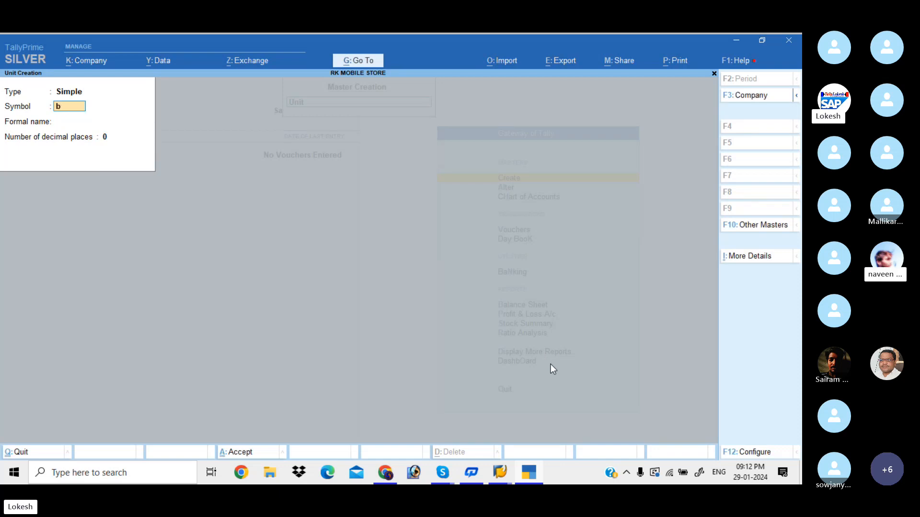
{"action": "key", "text": "Return"}
{"action": "type", "text": "Bo"}
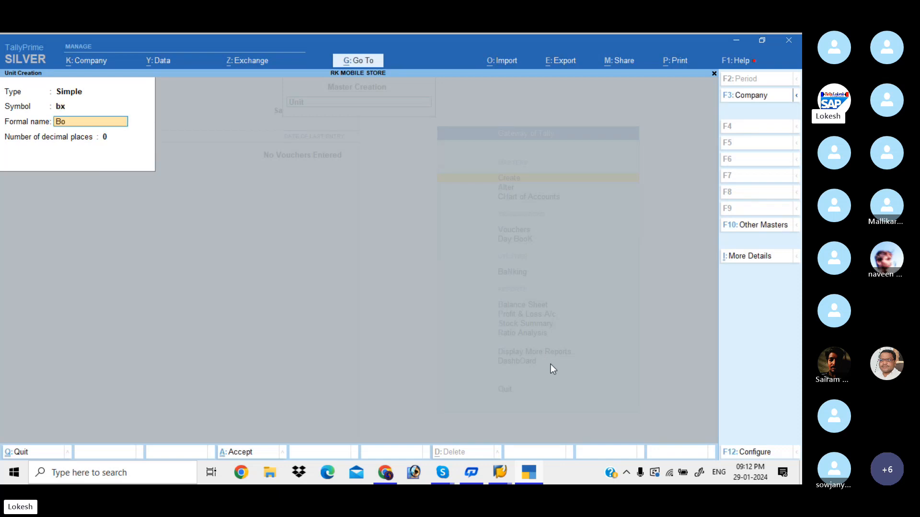
{"action": "type", "text": "xes"}
{"action": "key", "text": "Return"}
{"action": "key", "text": "Return"}
{"action": "key", "text": "Return"}
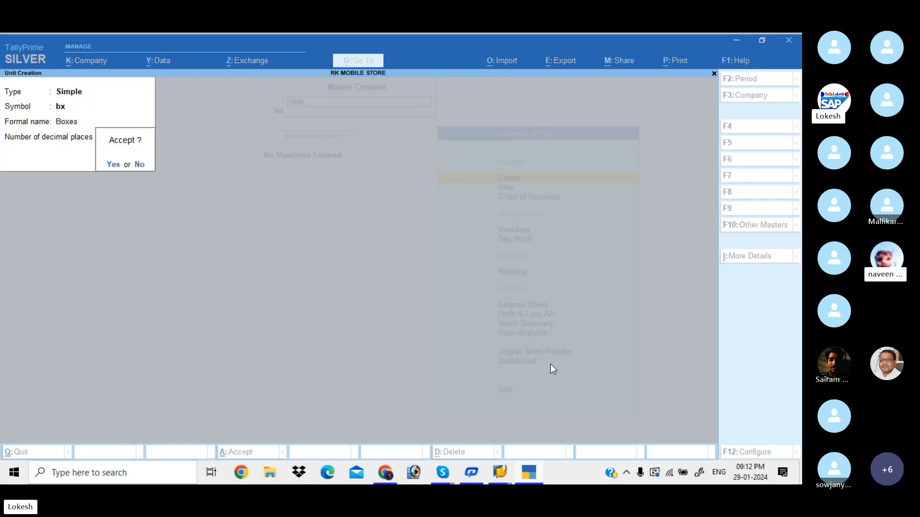
Create a simple unit with symbol bg, formal name Bags and 0 decimal places, and save it
{"action": "type", "text": "ba"}
{"action": "key", "text": "BackSpace"}
{"action": "type", "text": "g"}
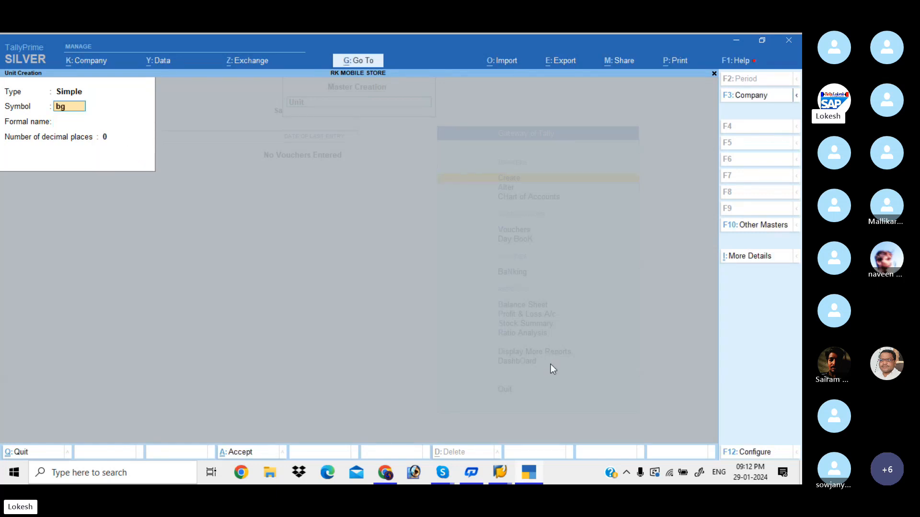
{"action": "key", "text": "Return"}
{"action": "type", "text": "Bags"}
{"action": "key", "text": "Return"}
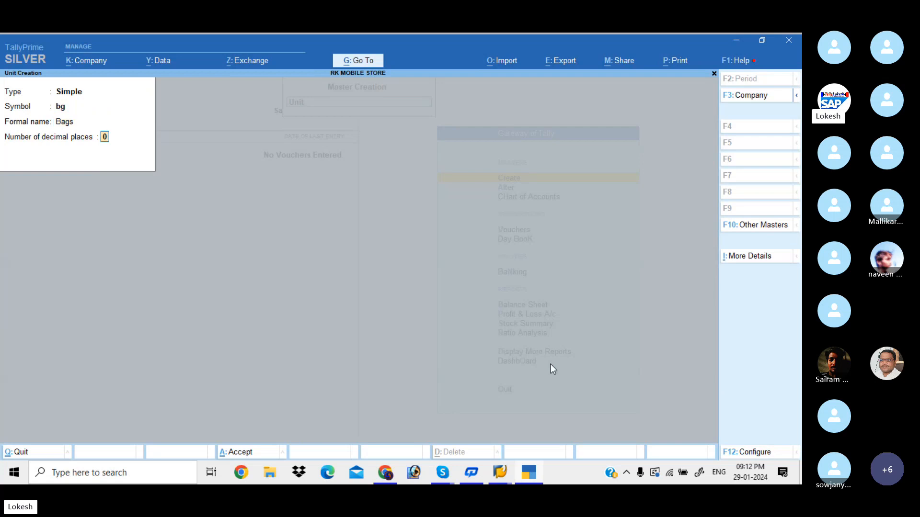
{"action": "key", "text": "Return"}
{"action": "key", "text": "Return"}
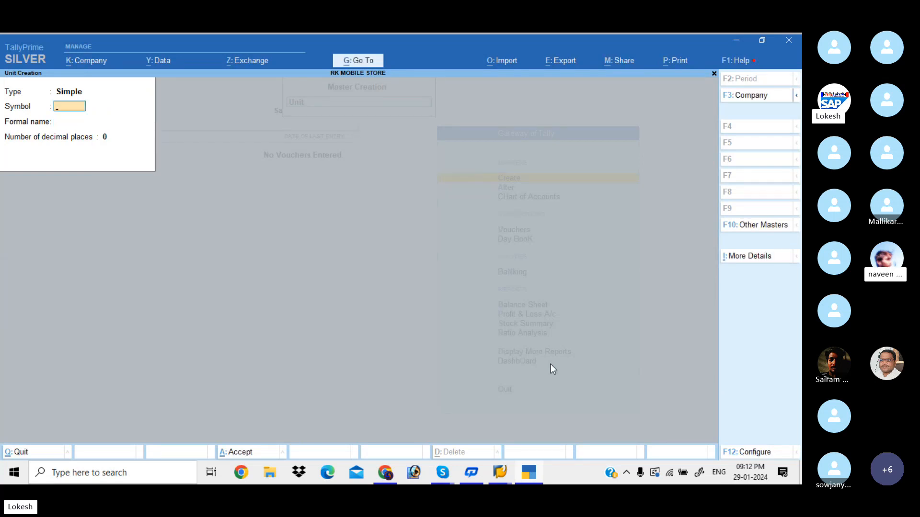
Create a simple unit with symbol can, formal name Cans and 0 decimal places, save it and quit unit creation
{"action": "type", "text": "can"}
{"action": "key", "text": "Return"}
{"action": "type", "text": "Ca"}
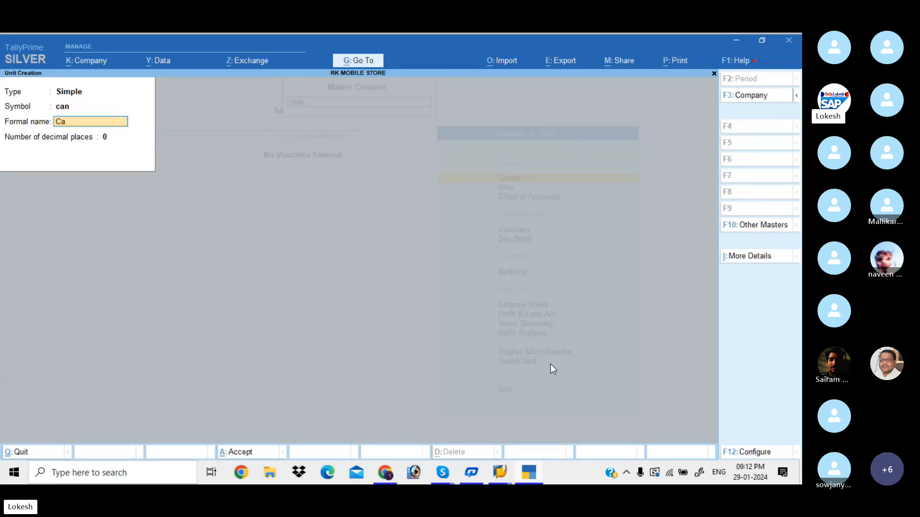
{"action": "type", "text": "ns"}
{"action": "key", "text": "Return"}
{"action": "key", "text": "Return"}
{"action": "key", "text": "Return"}
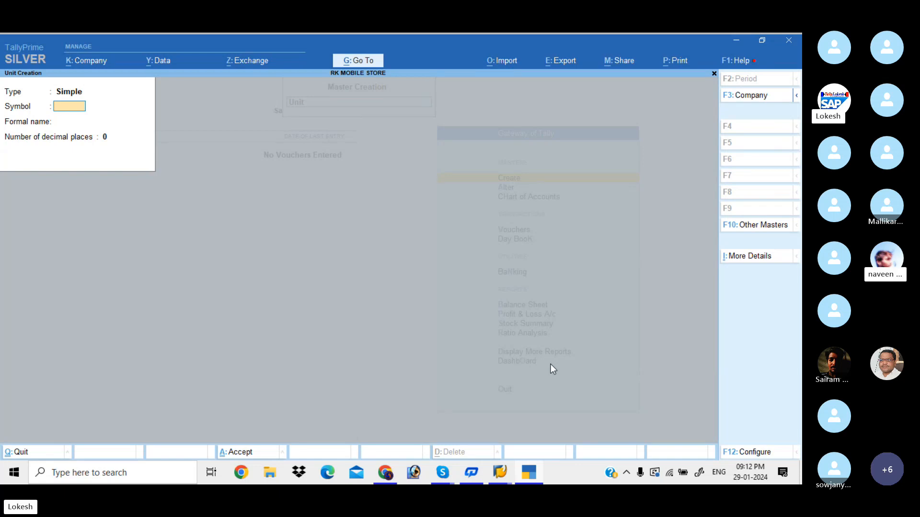
{"action": "key", "text": "Escape"}
{"action": "key", "text": "y"}
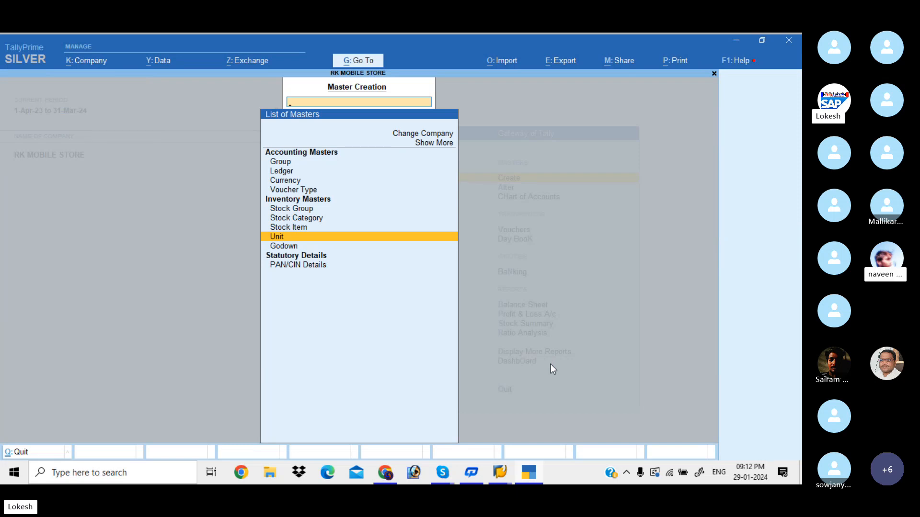
Create a stock group named Mobiles under Primary, with item quantities not added, and save it
{"action": "key", "text": "Up"}
{"action": "key", "text": "Up"}
{"action": "key", "text": "Up"}
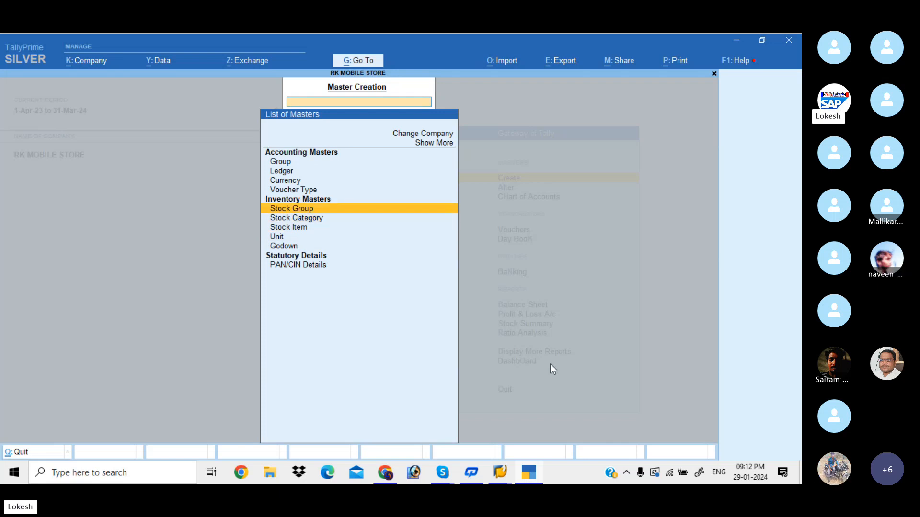
{"action": "key", "text": "Return"}
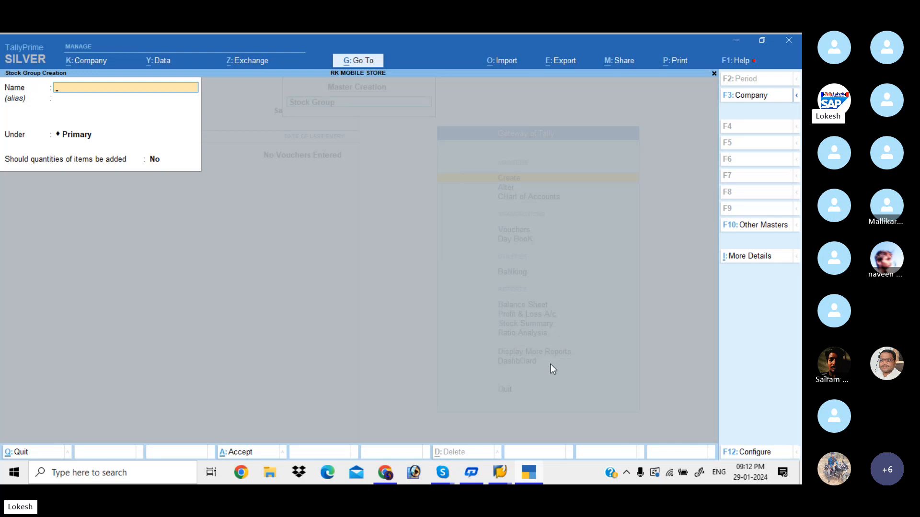
{"action": "type", "text": "M"}
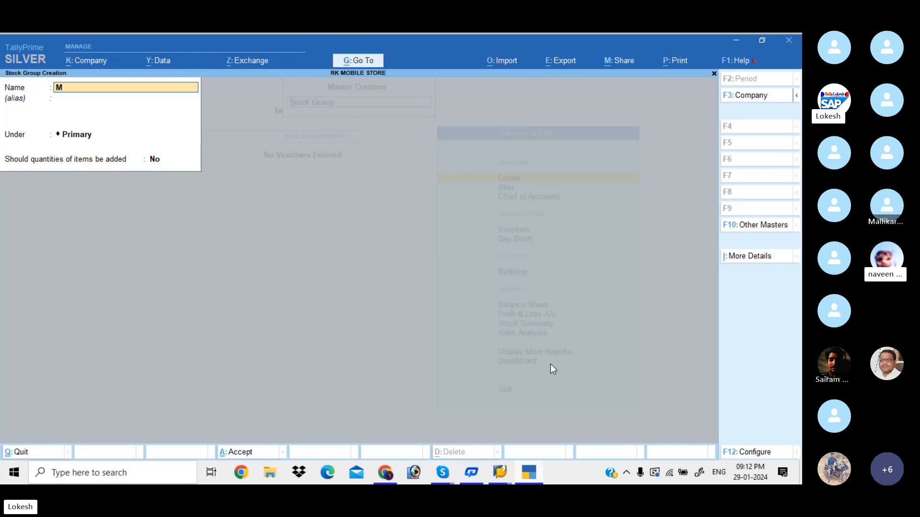
{"action": "type", "text": "biles"}
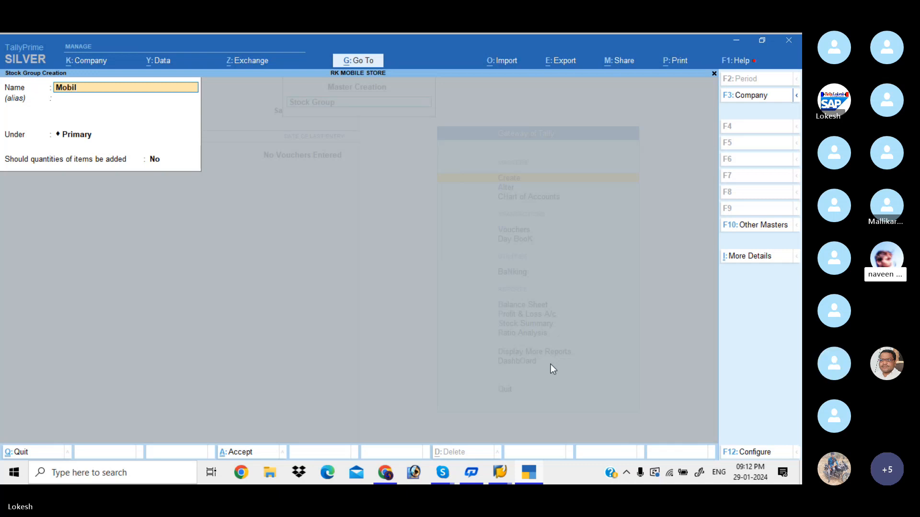
{"action": "key", "text": "Return"}
{"action": "key", "text": "Return"}
{"action": "key", "text": "Return"}
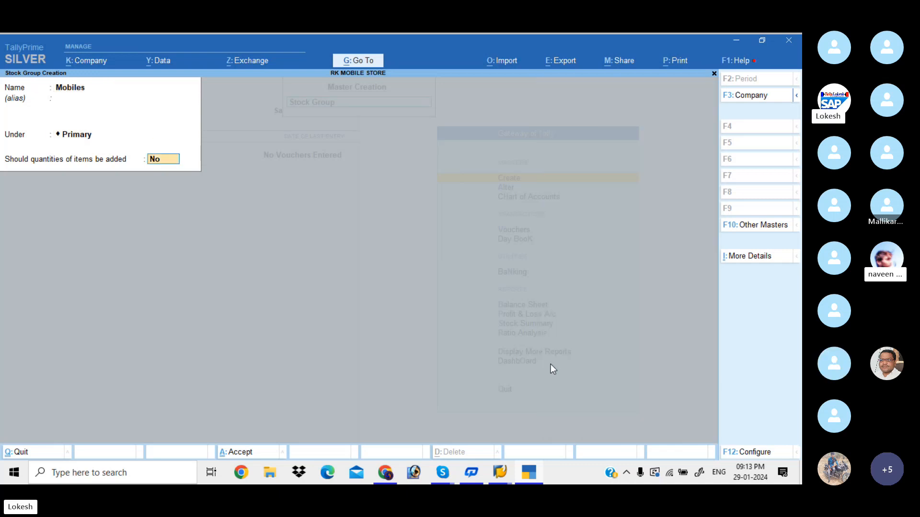
{"action": "key", "text": "Return"}
{"action": "key", "text": "Return"}
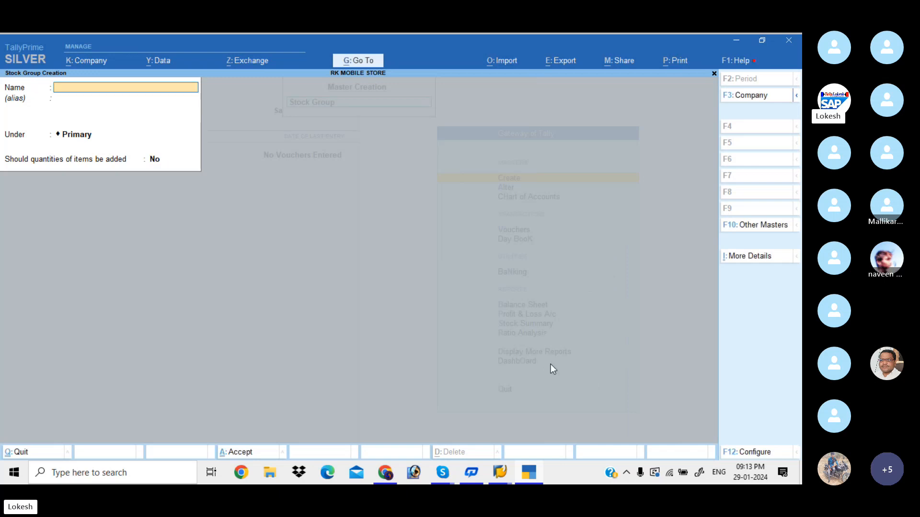
Create a stock group named Airdopes under Primary and save it
{"action": "type", "text": "Air"}
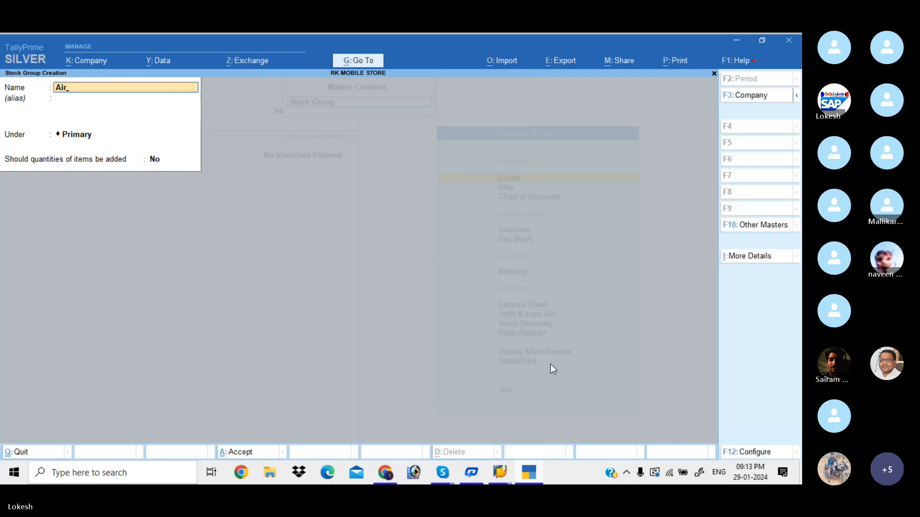
{"action": "type", "text": "dopes"}
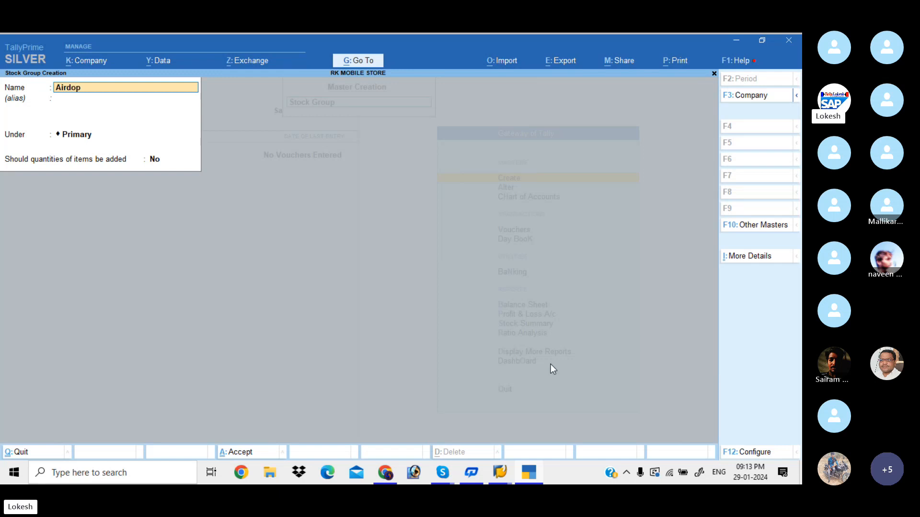
{"action": "key", "text": "Return"}
{"action": "key", "text": "Return"}
{"action": "key", "text": "Return"}
{"action": "key", "text": "Return"}
Create a stock group named Pendrives under Primary, save it and quit stock group creation
{"action": "type", "text": "Pendr"}
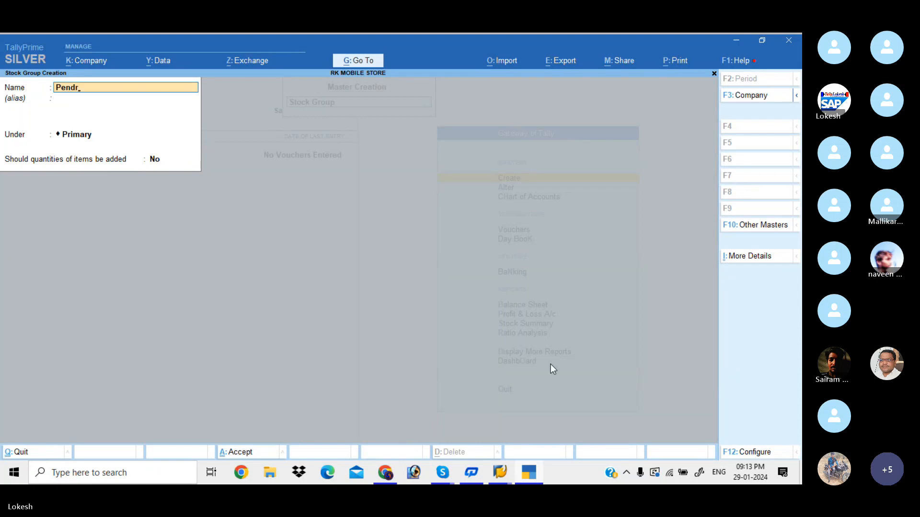
{"action": "type", "text": "ive"}
{"action": "key", "text": "Return"}
{"action": "key", "text": "Return"}
{"action": "key", "text": "Return"}
{"action": "key", "text": "Return"}
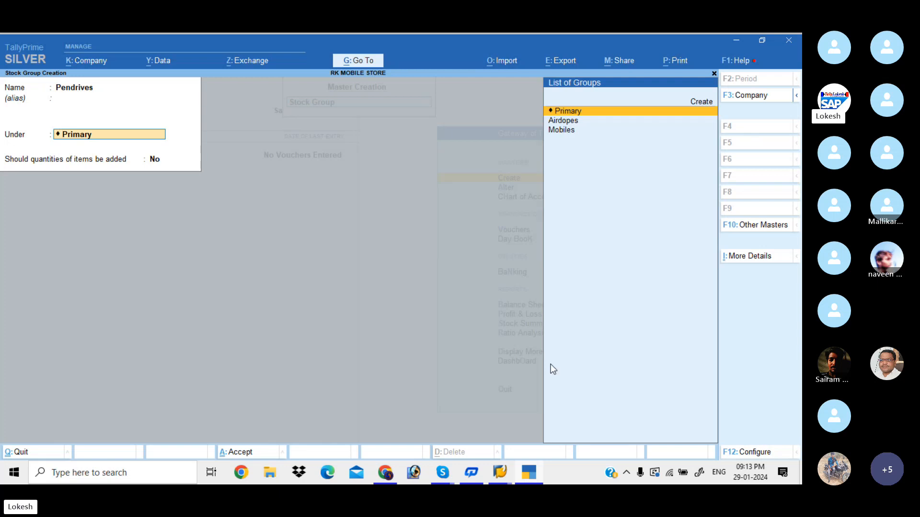
{"action": "key", "text": "Return"}
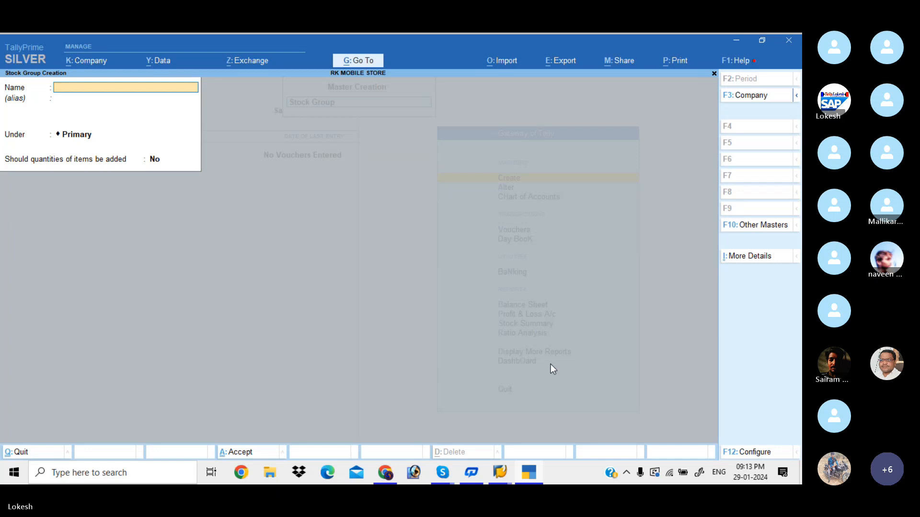
{"action": "key", "text": "Escape"}
{"action": "key", "text": "Return"}
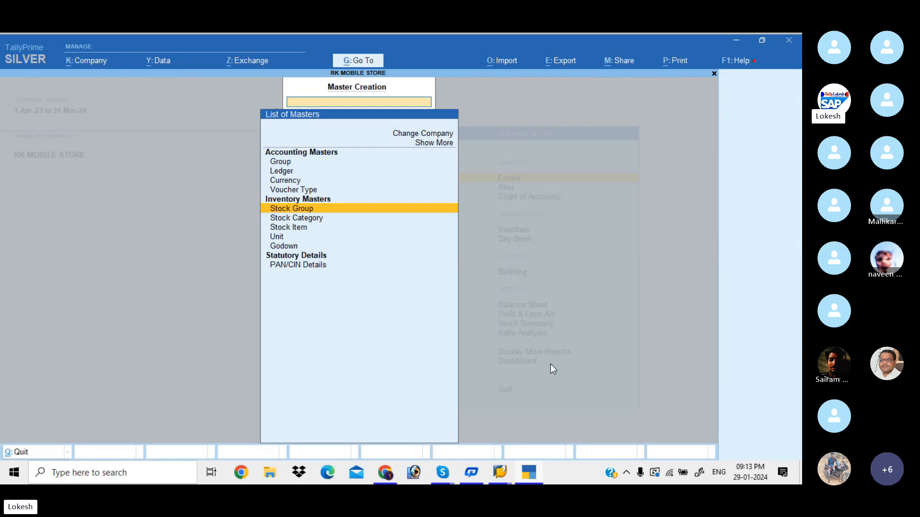
Start a new stock item named Vivo and place it under the Mobiles group
{"action": "key", "text": "Down"}
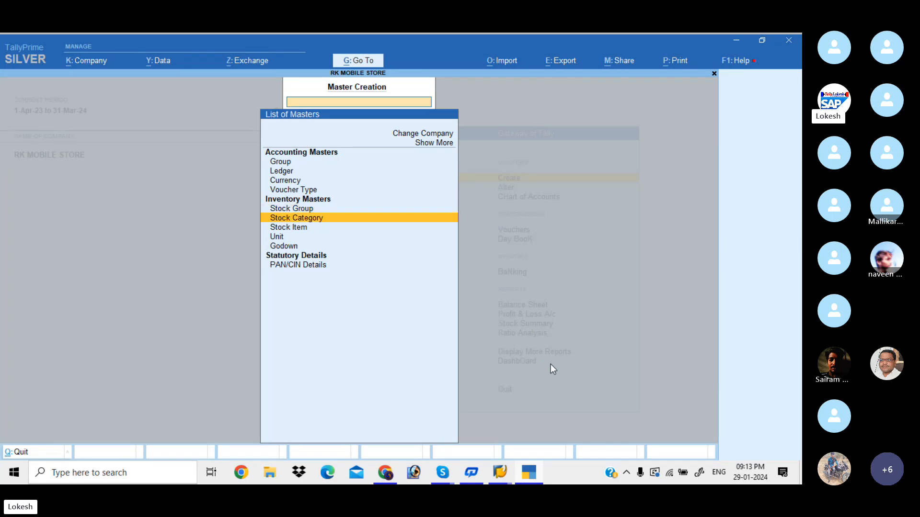
{"action": "key", "text": "Down"}
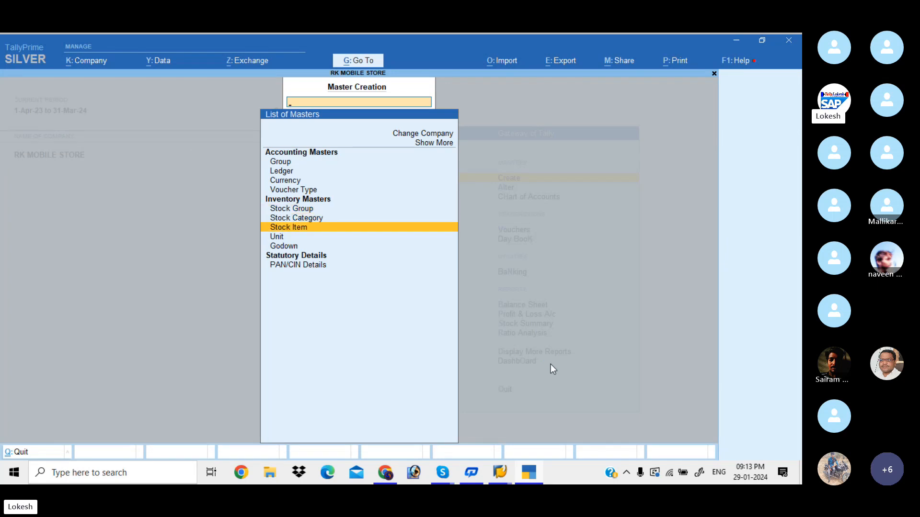
{"action": "key", "text": "Return"}
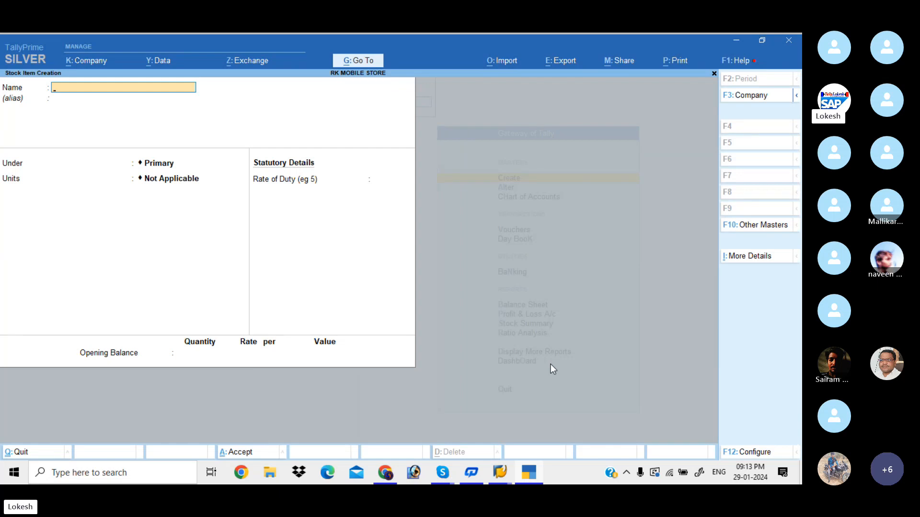
{"action": "type", "text": "Vivo"}
{"action": "key", "text": "Return"}
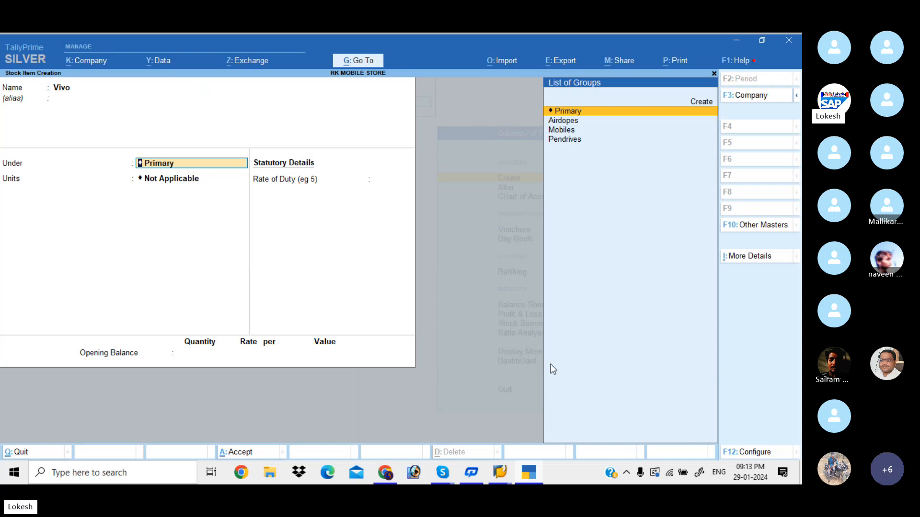
{"action": "key", "text": "Down"}
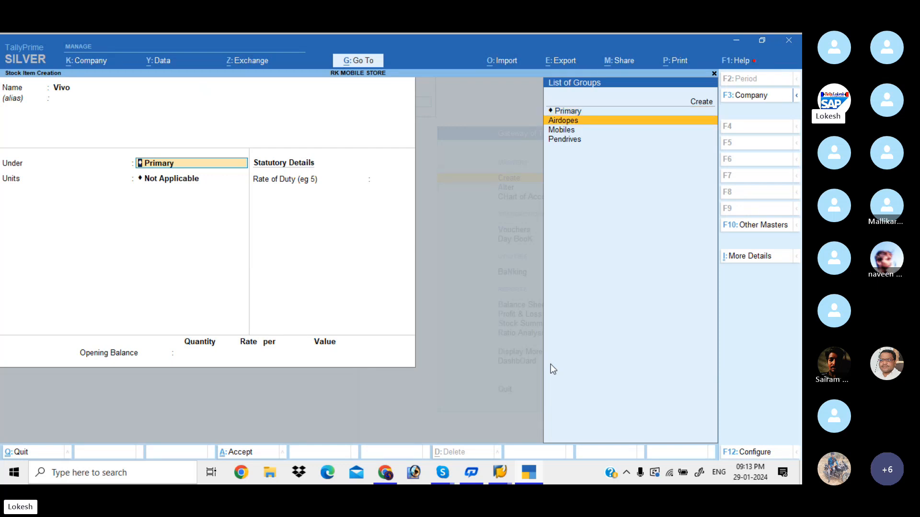
{"action": "key", "text": "Down"}
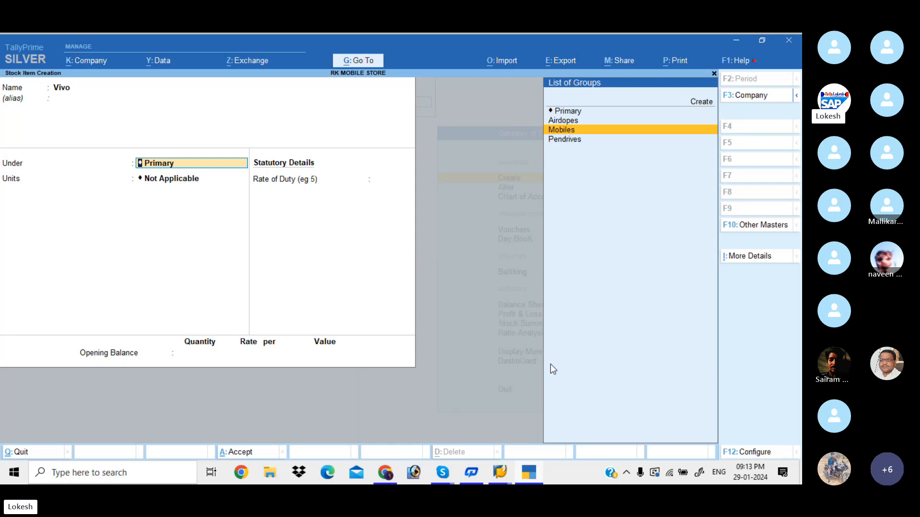
{"action": "key", "text": "Return"}
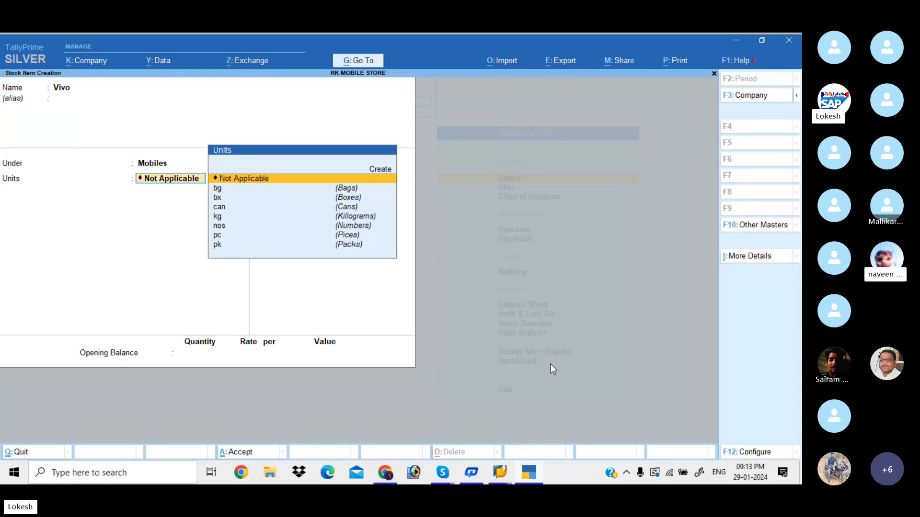
Set the Vivo stock item's unit to nos (Numbers)
{"action": "key", "text": "BackSpace"}
{"action": "key", "text": "Return"}
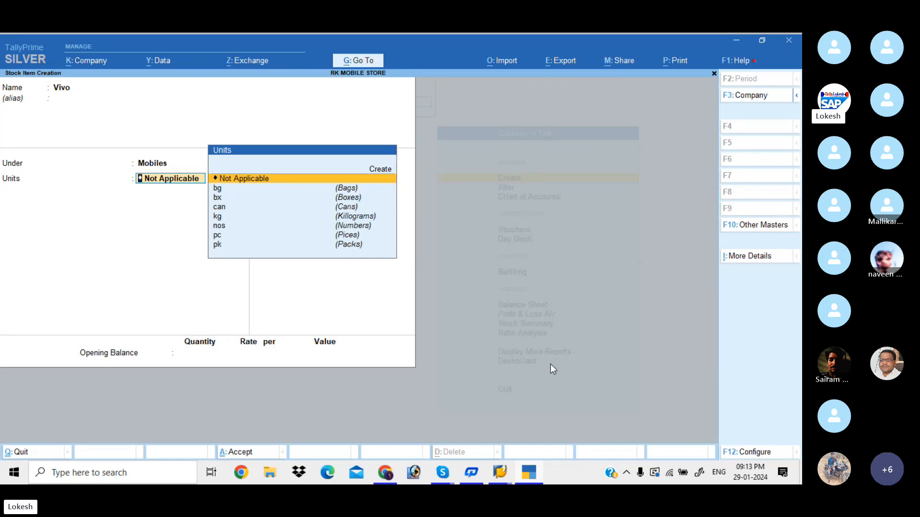
{"action": "key", "text": "Down"}
{"action": "key", "text": "Down"}
{"action": "key", "text": "Down"}
{"action": "key", "text": "Down"}
{"action": "key", "text": "Down"}
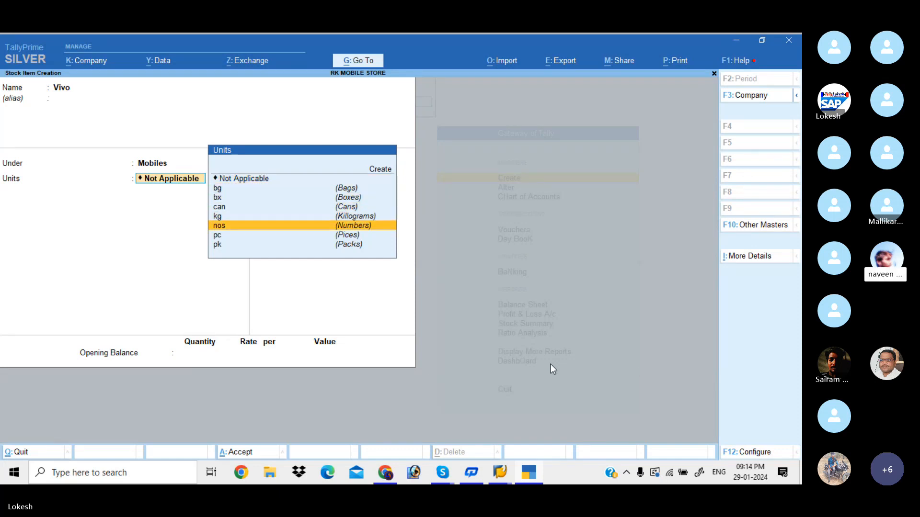
{"action": "key", "text": "Return"}
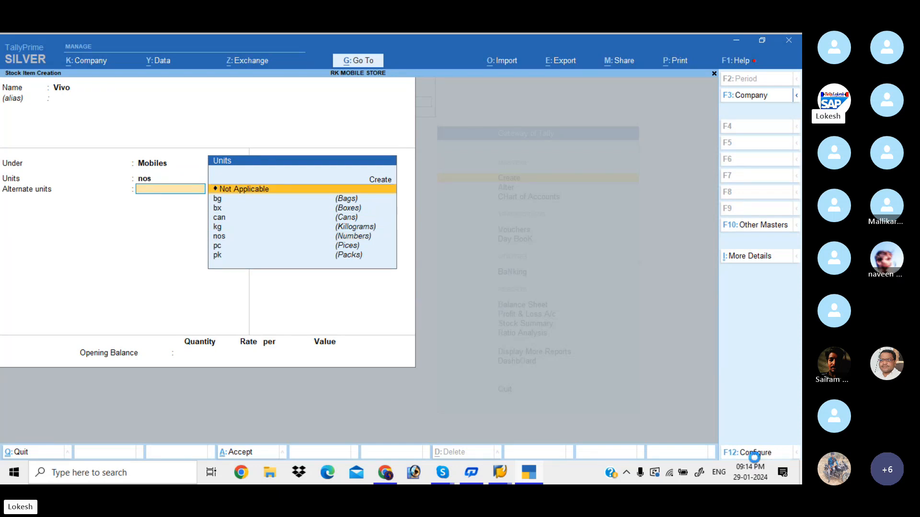
Turn off Use Alternate Units in the stock item configuration and accept the change
{"action": "left_click", "coordinate": [755, 455]}
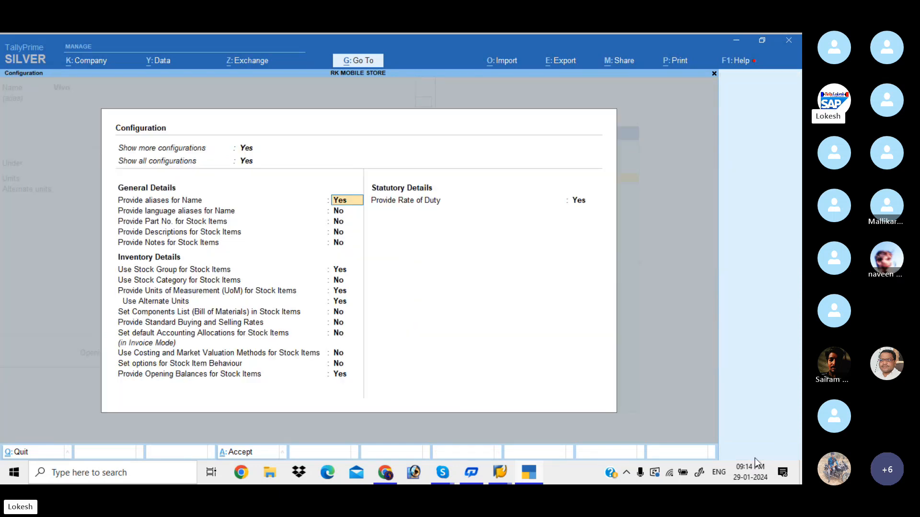
{"action": "left_click", "coordinate": [346, 302]}
{"action": "key", "text": "n"}
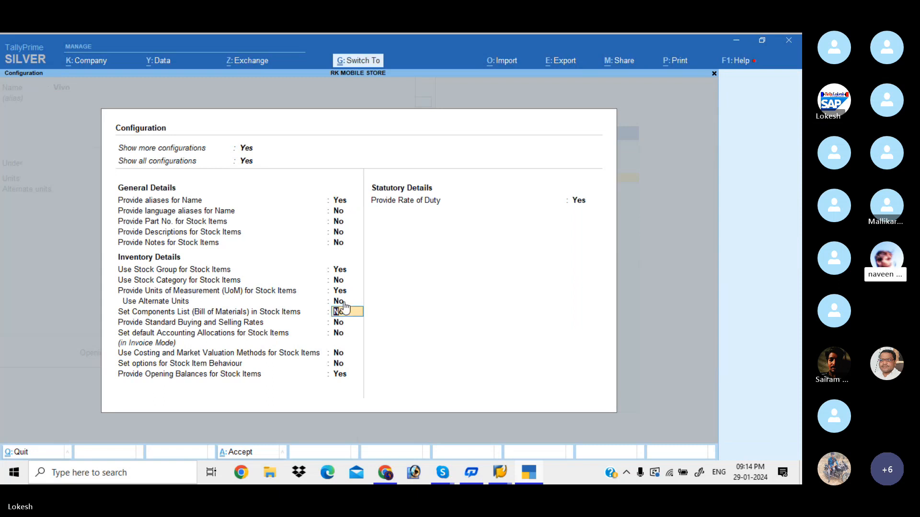
{"action": "key", "text": "ctrl+a"}
{"action": "key", "text": "Return"}
{"action": "key", "text": "Return"}
{"action": "key", "text": "Return"}
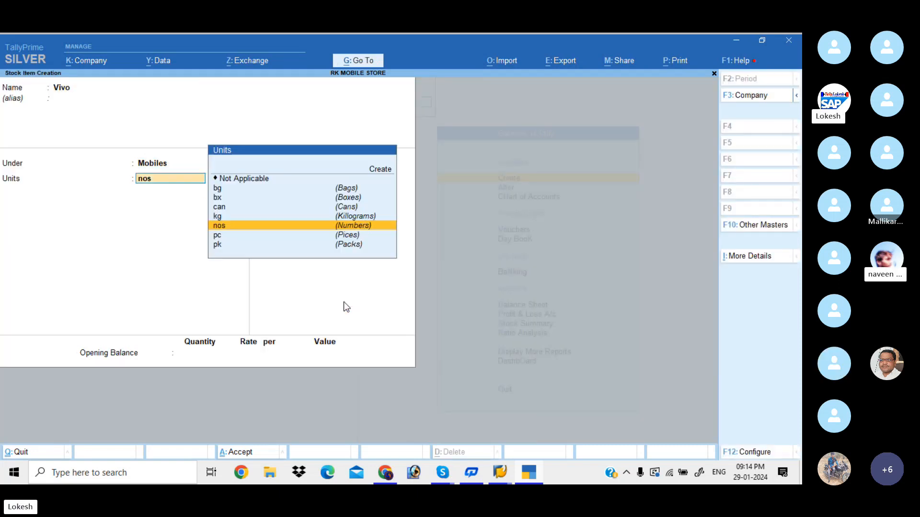
Keep nos as Vivo's unit, leave the duty rate at 0 and the opening balance blank, and save the item
{"action": "key", "text": "Return"}
{"action": "key", "text": "Return"}
{"action": "key", "text": "Return"}
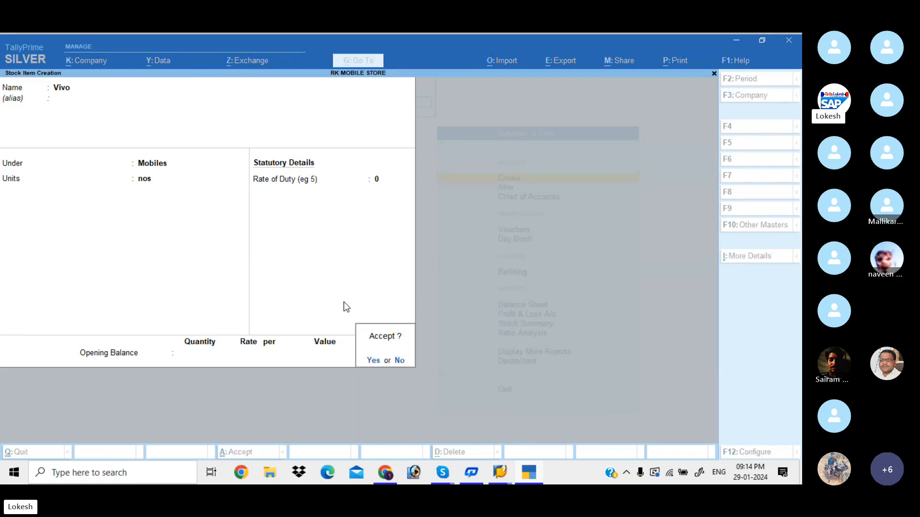
{"action": "key", "text": "Return"}
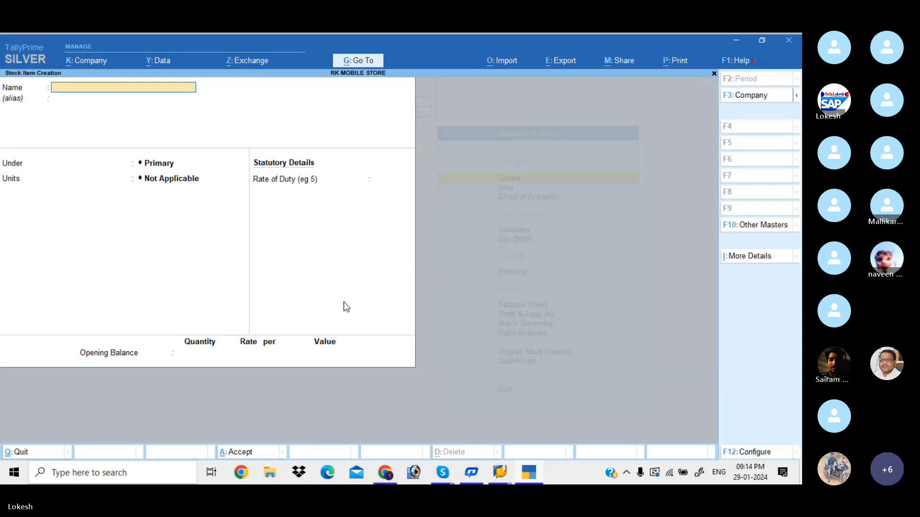
Create a stock item named Nokia under Mobiles with unit nos and no opening balance, and save it
{"action": "type", "text": "Nokia"}
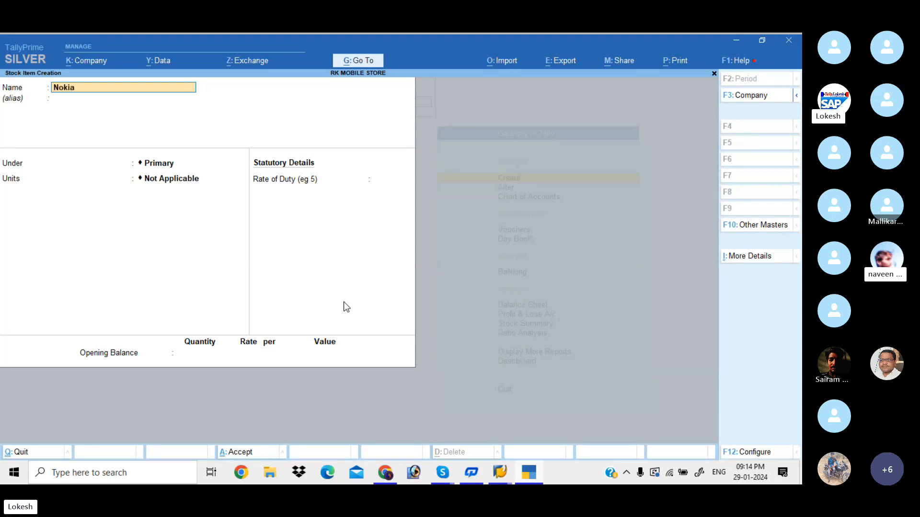
{"action": "key", "text": "Return"}
{"action": "key", "text": "Return"}
{"action": "key", "text": "Down"}
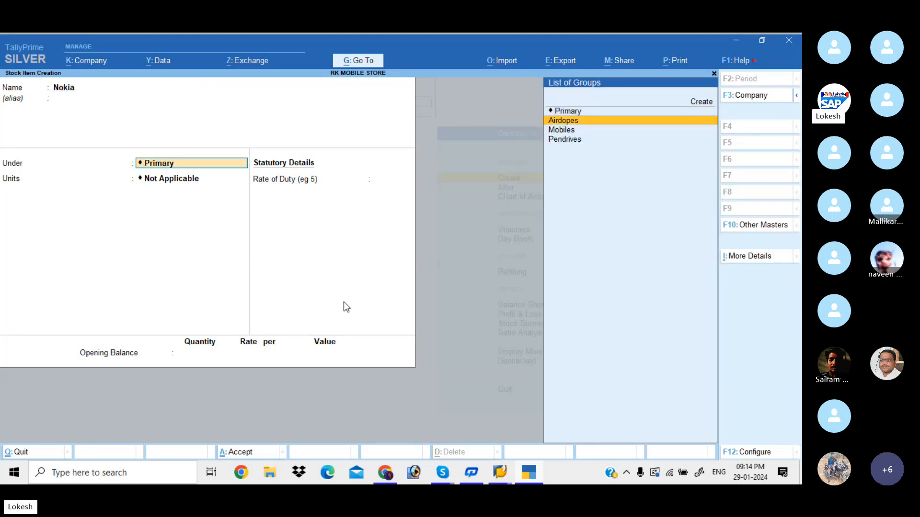
{"action": "key", "text": "Down"}
{"action": "key", "text": "Return"}
{"action": "key", "text": "Return"}
{"action": "key", "text": "Return"}
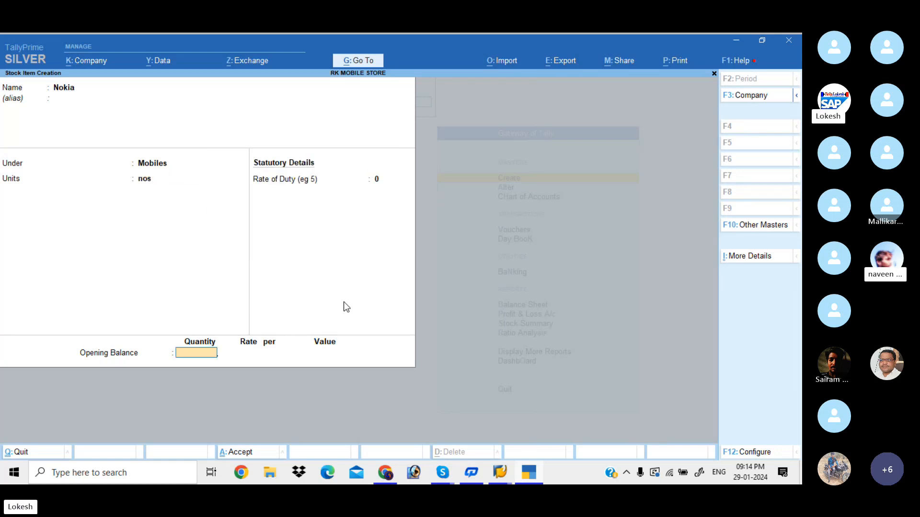
{"action": "key", "text": "Return"}
{"action": "key", "text": "Return"}
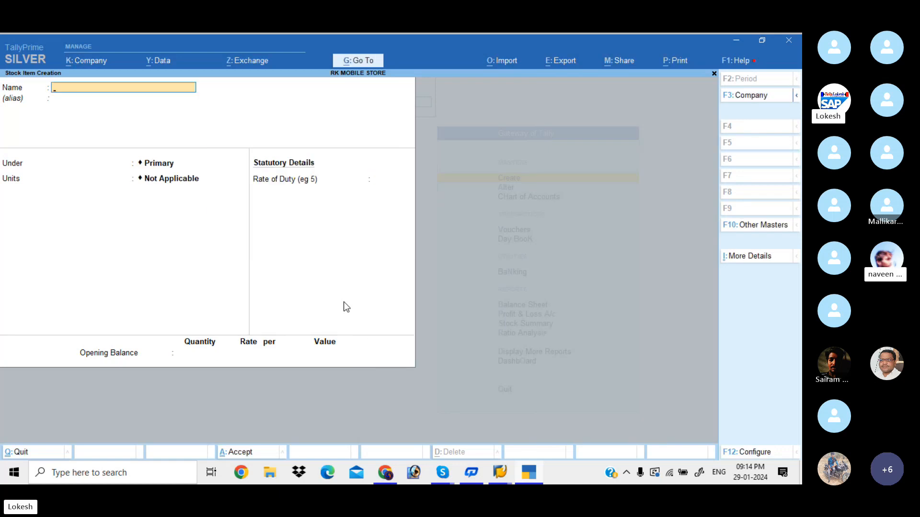
Create a stock item named Oppo under Mobiles with unit nos and no opening balance, and save it
{"action": "type", "text": "Oppo"}
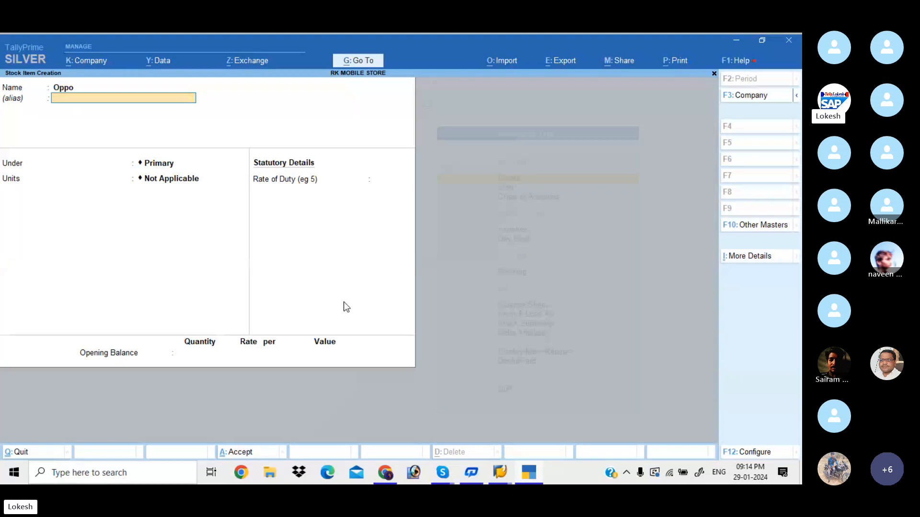
{"action": "key", "text": "Return"}
{"action": "key", "text": "Down"}
{"action": "key", "text": "Down"}
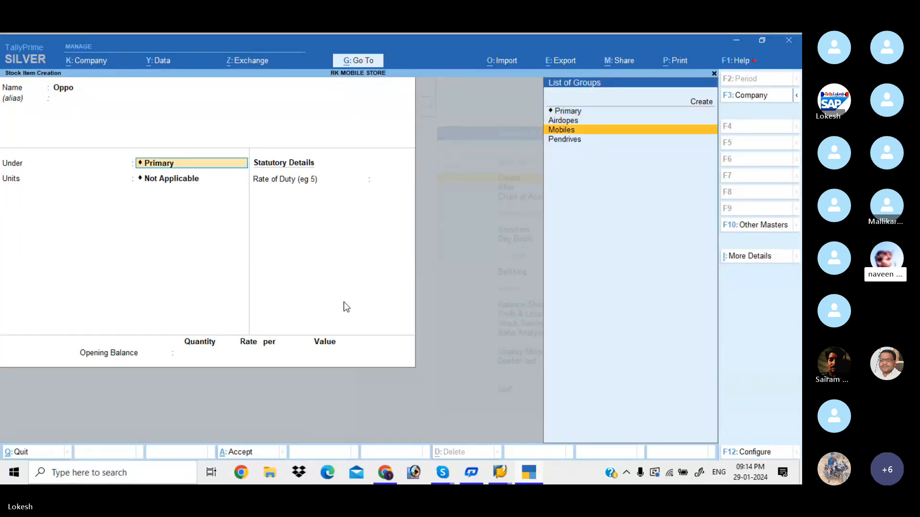
{"action": "key", "text": "Return"}
{"action": "key", "text": "Down"}
{"action": "key", "text": "Down"}
{"action": "key", "text": "Down"}
{"action": "key", "text": "Down"}
{"action": "key", "text": "Down"}
{"action": "key", "text": "Return"}
{"action": "key", "text": "Return"}
{"action": "key", "text": "Return"}
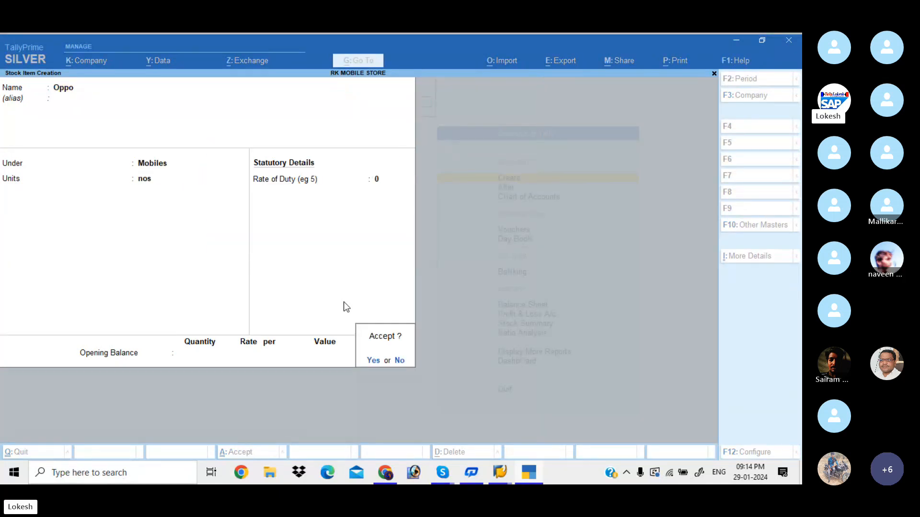
{"action": "key", "text": "Return"}
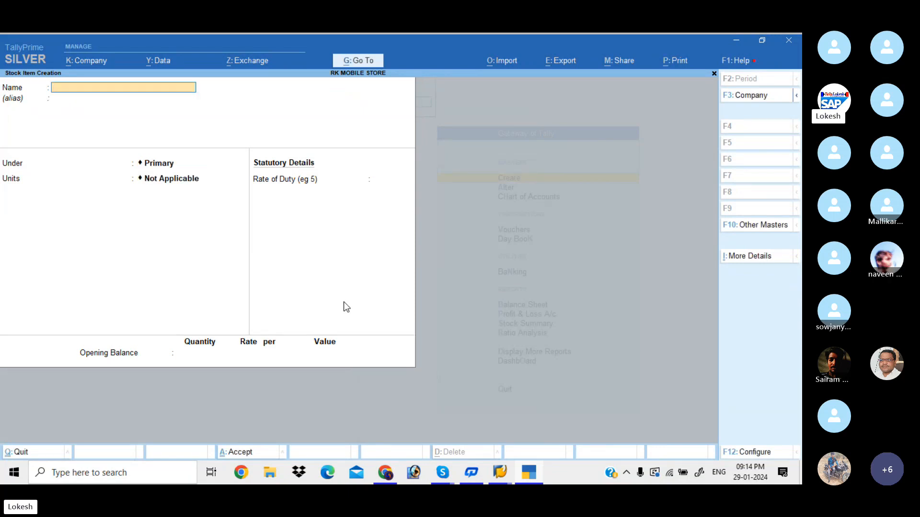
Create a stock item named Boat under Airdopes with unit nos and no opening balance, and save it
{"action": "type", "text": "Boat"}
{"action": "key", "text": "Return"}
{"action": "key", "text": "Return"}
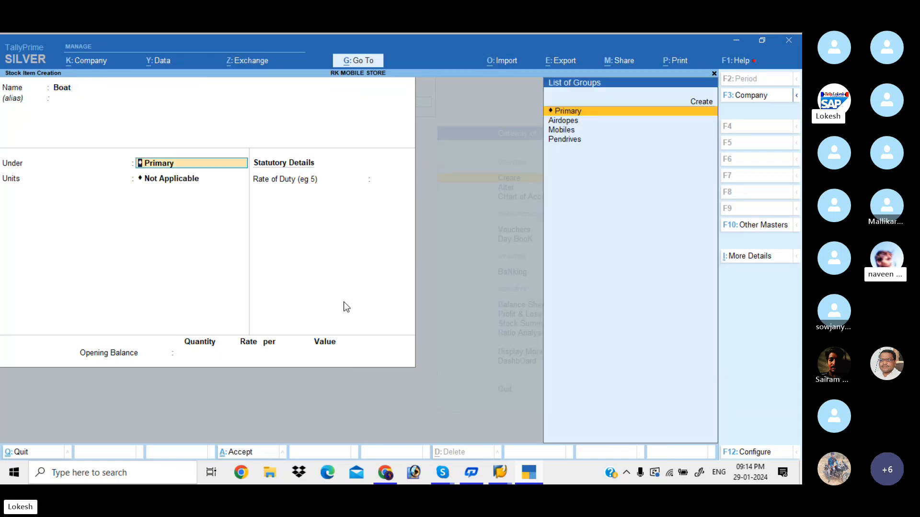
{"action": "key", "text": "Down"}
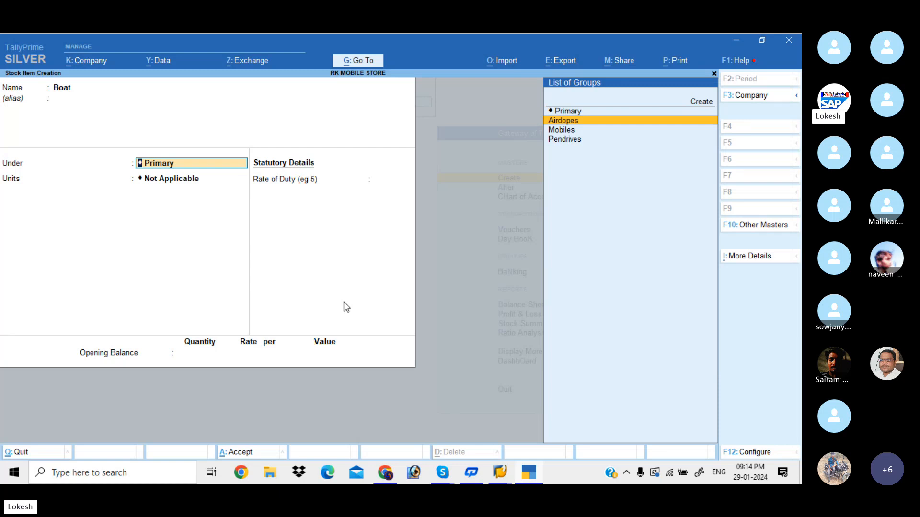
{"action": "key", "text": "Return"}
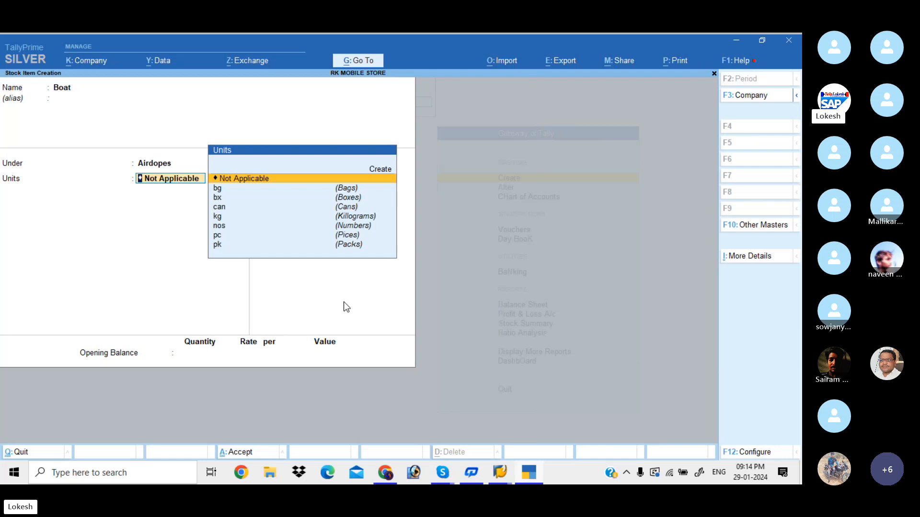
{"action": "key", "text": "Down"}
{"action": "key", "text": "Down"}
{"action": "key", "text": "Down"}
{"action": "key", "text": "Down"}
{"action": "key", "text": "Down"}
{"action": "key", "text": "Down"}
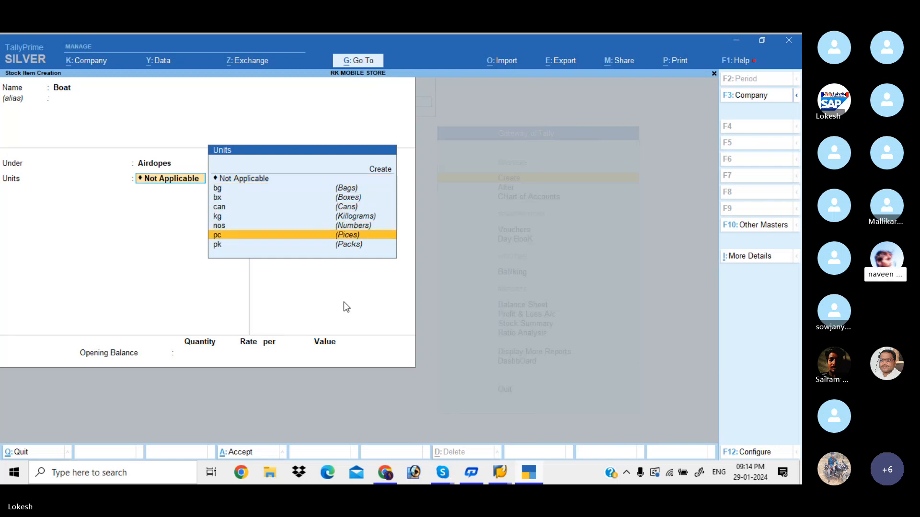
{"action": "key", "text": "Up"}
{"action": "key", "text": "Return"}
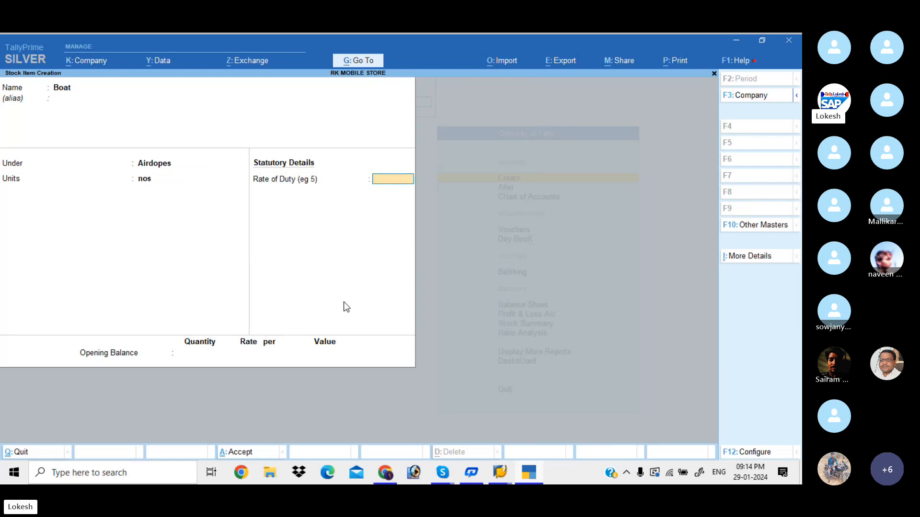
{"action": "key", "text": "Return"}
{"action": "key", "text": "Return"}
{"action": "key", "text": "y"}
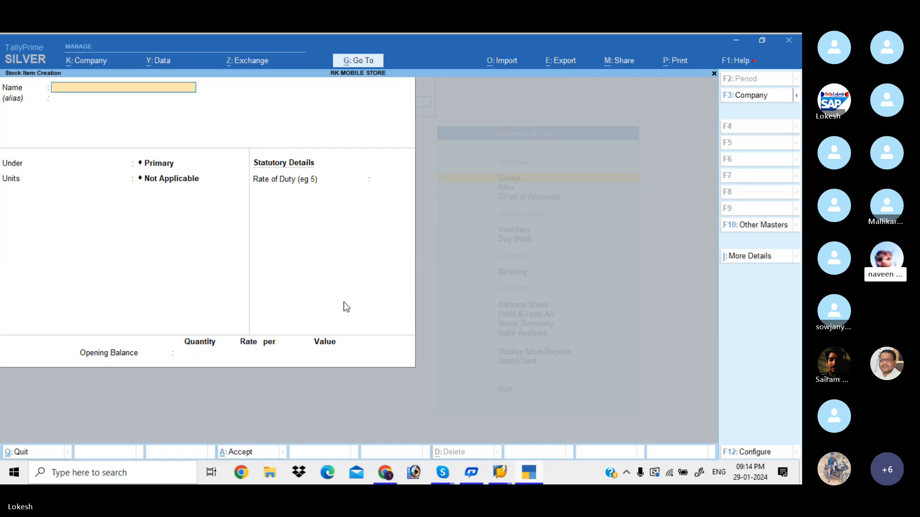
Create a stock item named Jbl under Airdopes with unit nos and no opening balance, and save it
{"action": "type", "text": "J"}
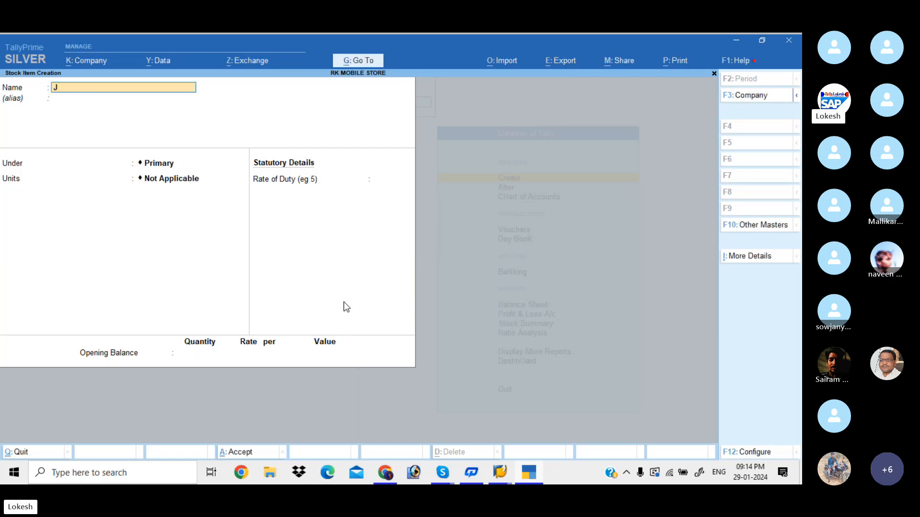
{"action": "type", "text": "bl"}
{"action": "key", "text": "Return"}
{"action": "key", "text": "Return"}
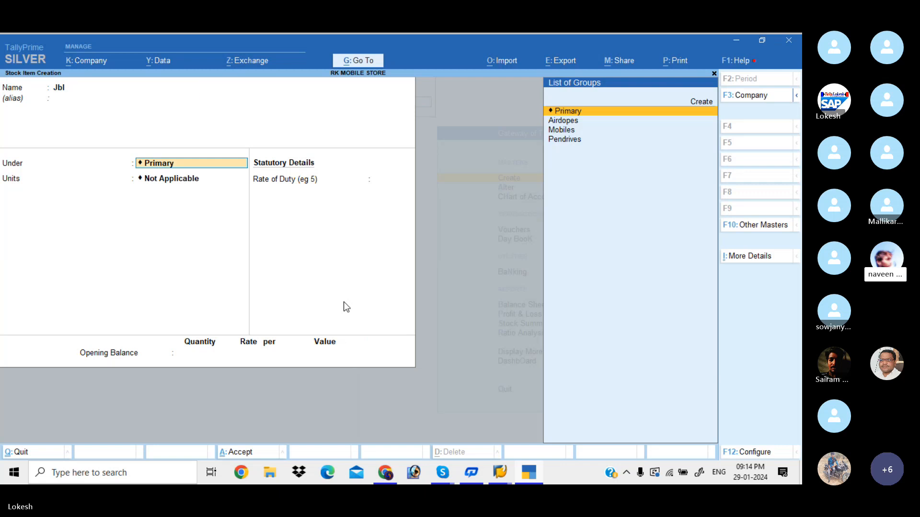
{"action": "key", "text": "Down"}
{"action": "key", "text": "Return"}
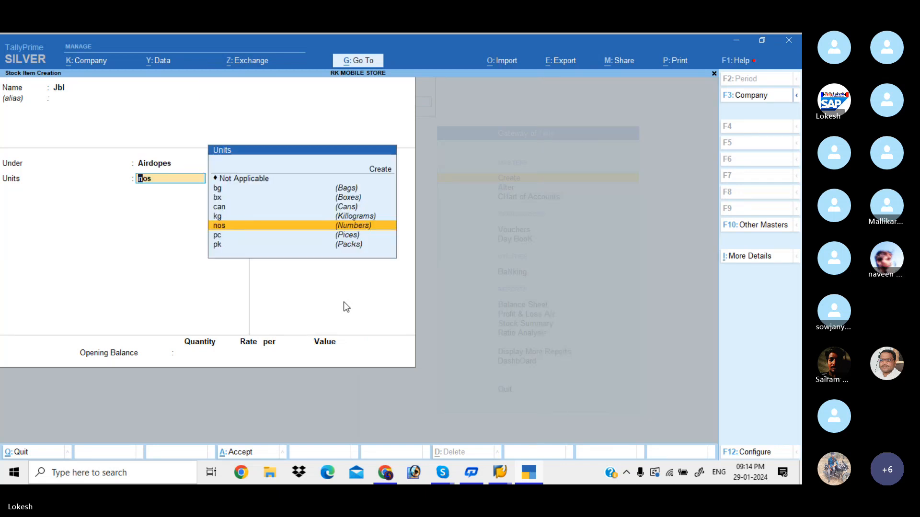
{"action": "key", "text": "Return"}
{"action": "key", "text": "Return"}
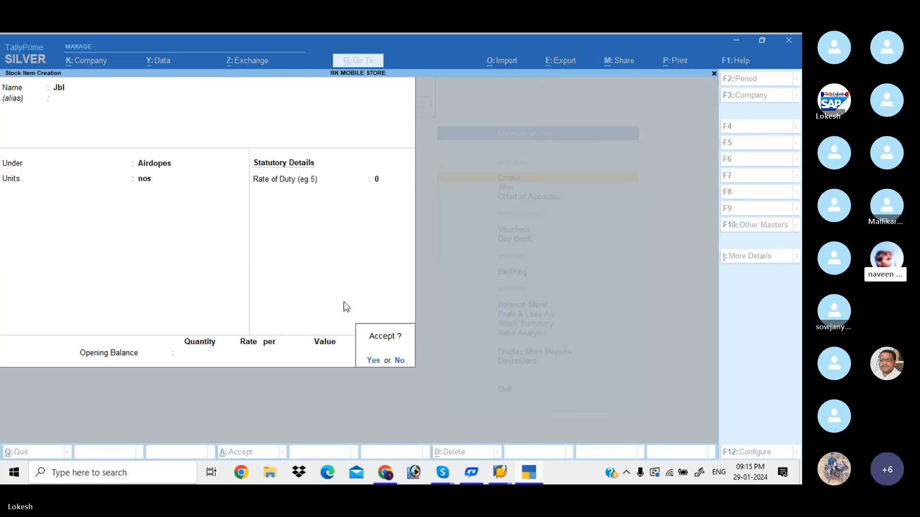
{"action": "key", "text": "Return"}
Create a stock item named Noise under Airdopes with unit nos and no opening balance, and save it
{"action": "type", "text": "Noise"}
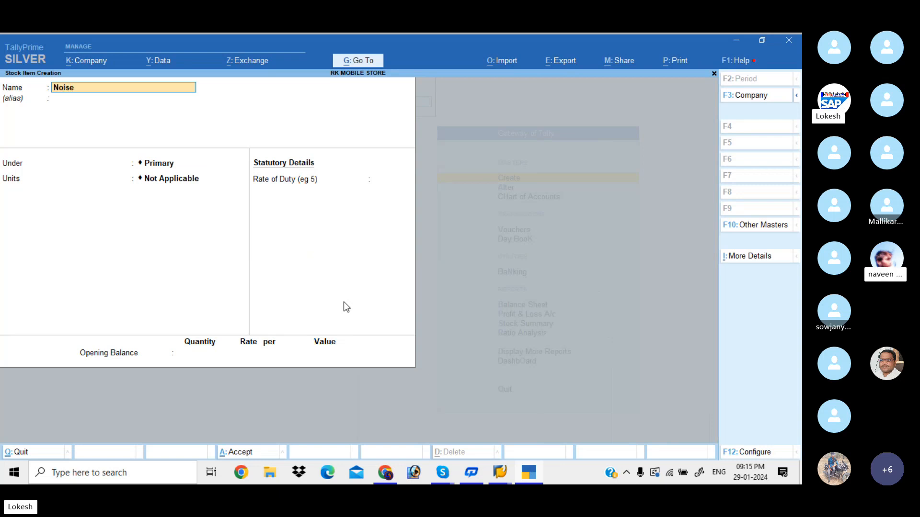
{"action": "key", "text": "Return"}
{"action": "key", "text": "Return"}
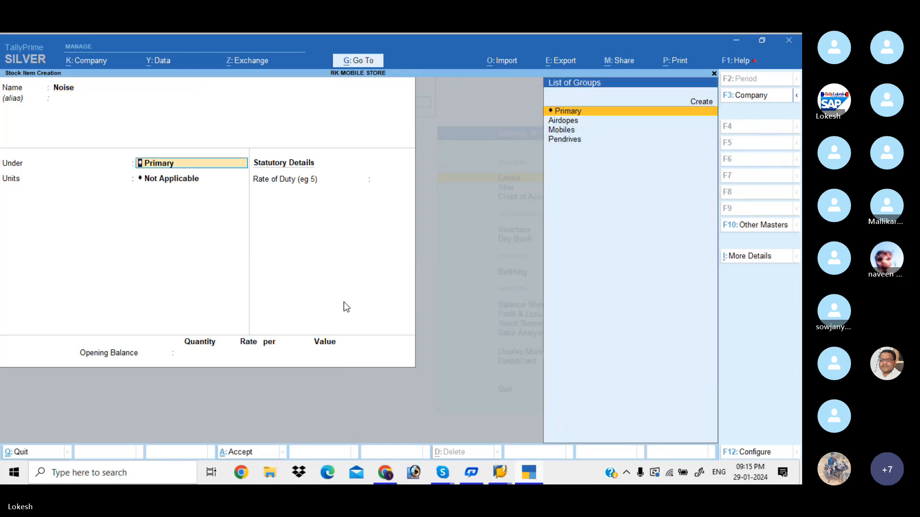
{"action": "key", "text": "Down"}
{"action": "key", "text": "Return"}
{"action": "key", "text": "Down"}
{"action": "key", "text": "Down"}
{"action": "key", "text": "Down"}
{"action": "key", "text": "Down"}
{"action": "key", "text": "Return"}
{"action": "key", "text": "Return"}
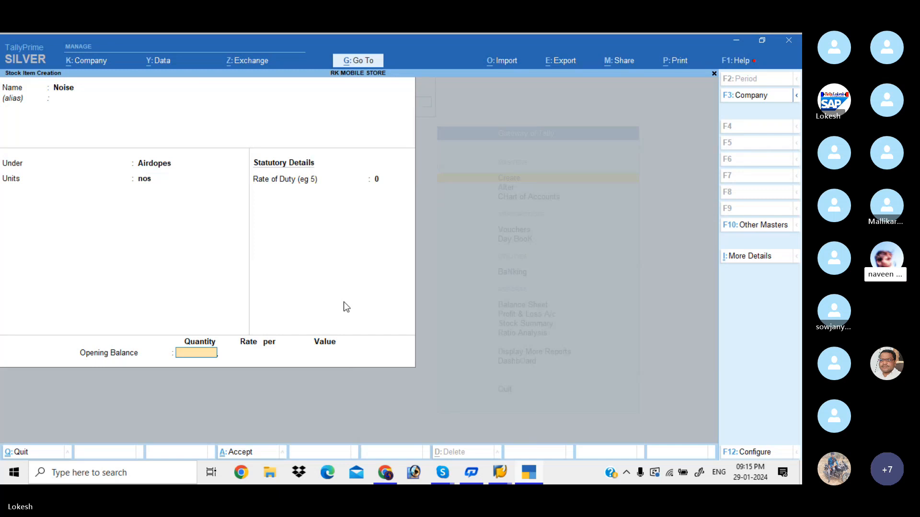
{"action": "key", "text": "Return"}
{"action": "key", "text": "Return"}
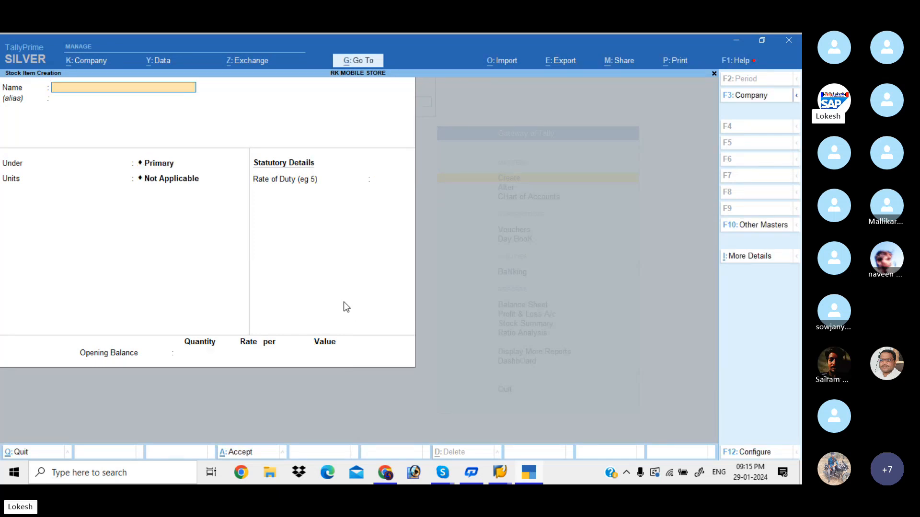
Create a stock item named Hp under Pendrives with unit nos and no opening balance, and save it
{"action": "type", "text": "Hp"}
{"action": "key", "text": "Return"}
{"action": "key", "text": "Return"}
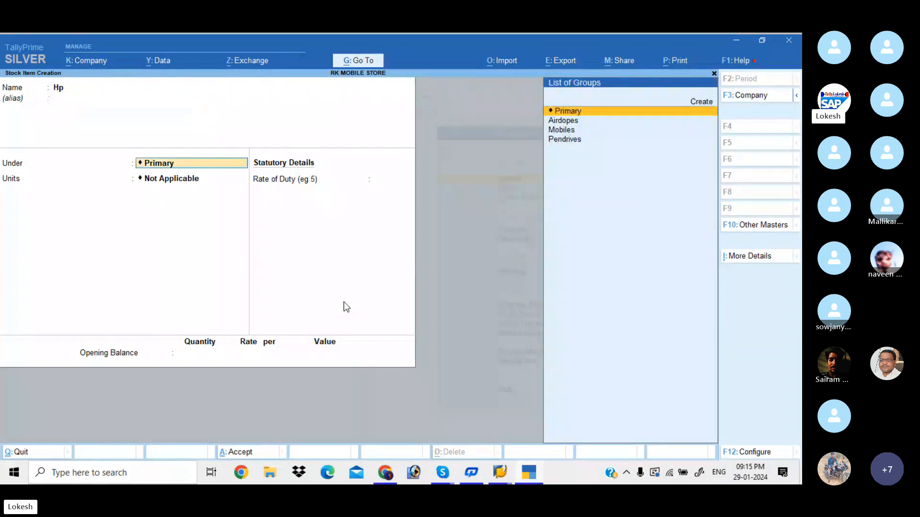
{"action": "key", "text": "Down"}
{"action": "key", "text": "Down"}
{"action": "key", "text": "Down"}
{"action": "key", "text": "Return"}
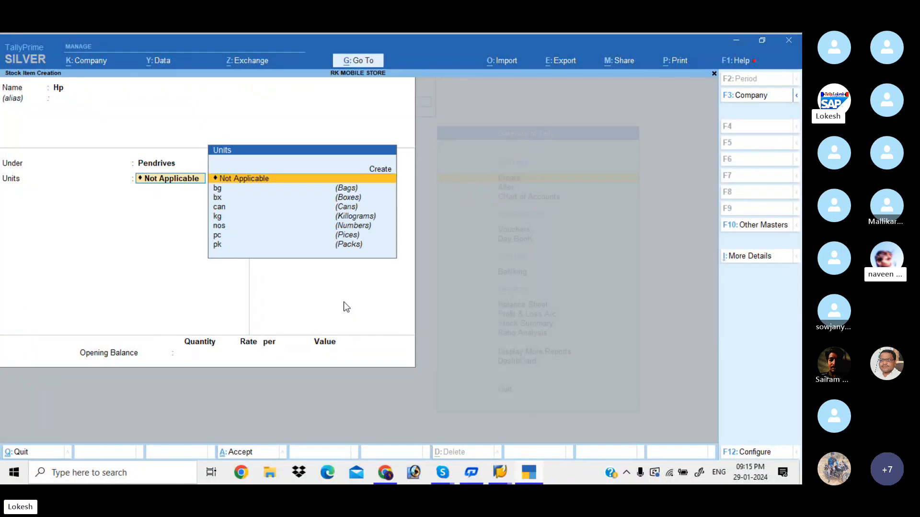
{"action": "key", "text": "Down"}
{"action": "key", "text": "Down"}
{"action": "key", "text": "Down"}
{"action": "key", "text": "Down"}
{"action": "key", "text": "Down"}
{"action": "key", "text": "Return"}
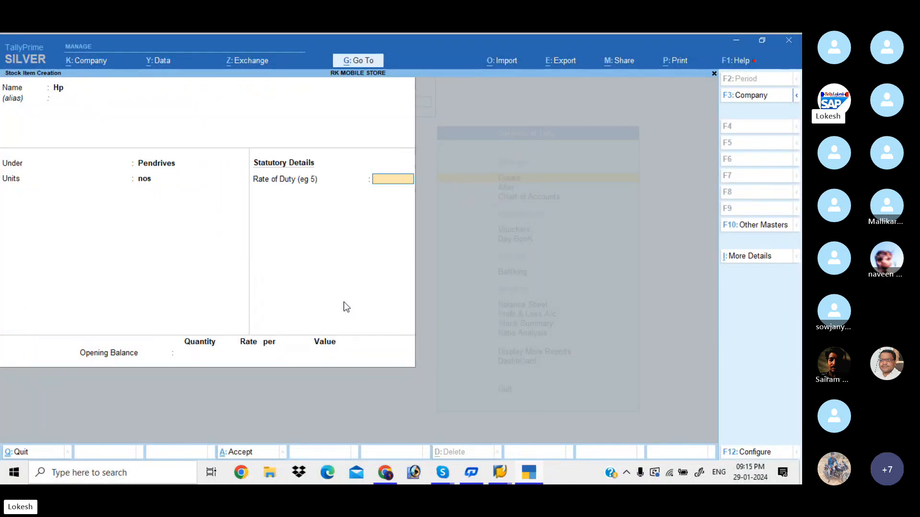
{"action": "key", "text": "Return"}
{"action": "key", "text": "Return"}
{"action": "key", "text": "Return"}
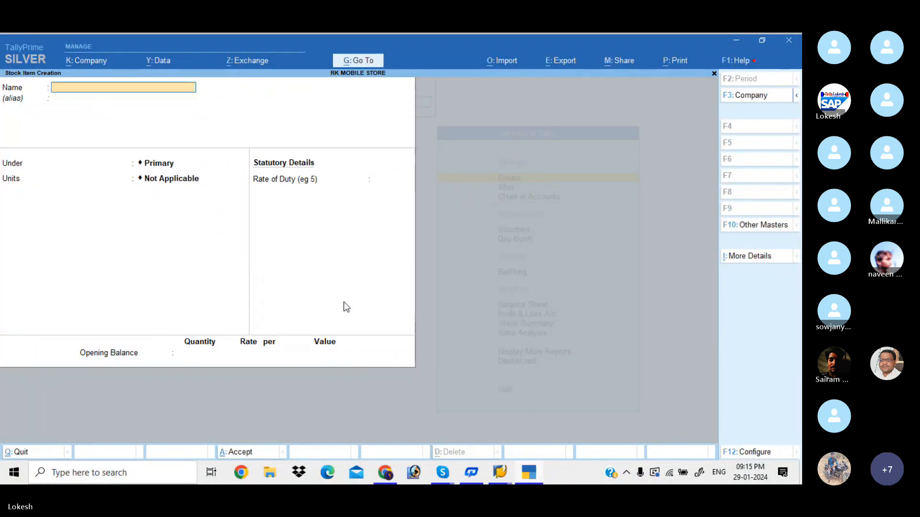
Create a stock item named Sandisk under Pendrives with unit nos and no opening balance, and save it
{"action": "type", "text": "Sa"}
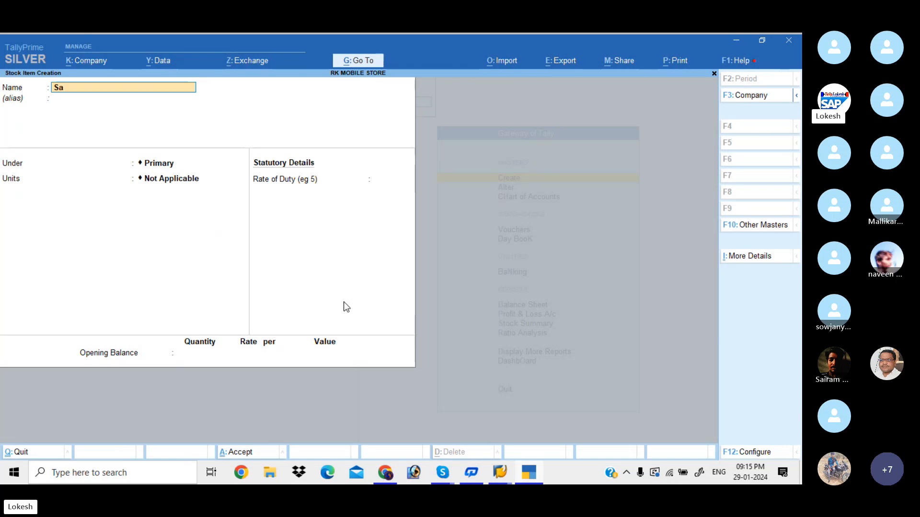
{"action": "type", "text": "ndisk"}
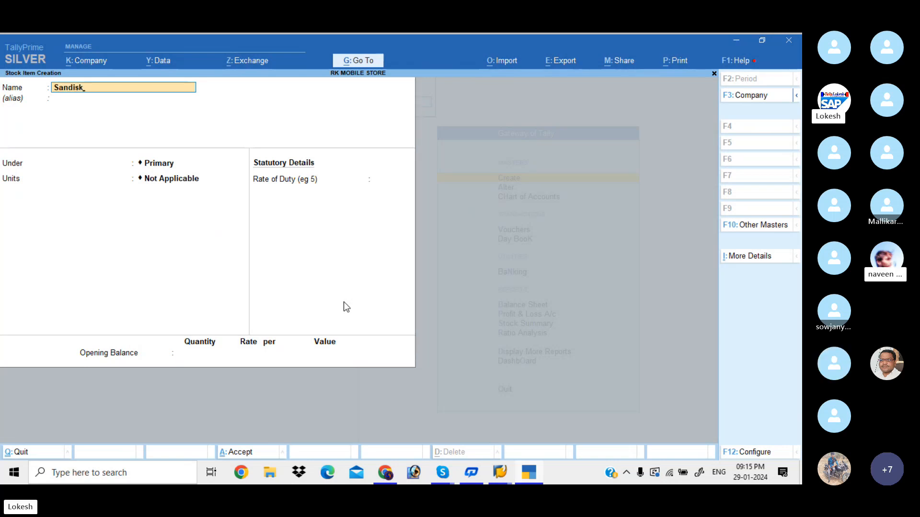
{"action": "key", "text": "Return"}
{"action": "key", "text": "Down"}
{"action": "key", "text": "Down"}
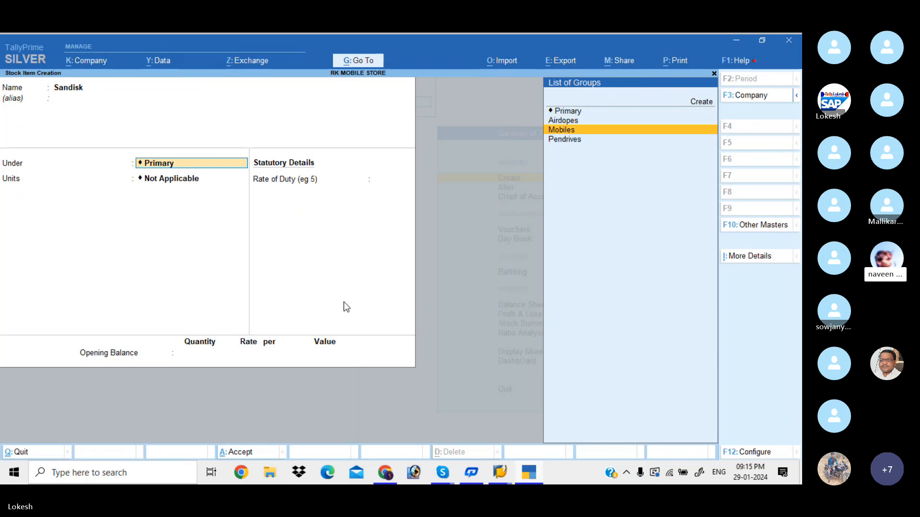
{"action": "key", "text": "Down"}
{"action": "key", "text": "Return"}
{"action": "key", "text": "Return"}
{"action": "key", "text": "Return"}
{"action": "key", "text": "Return"}
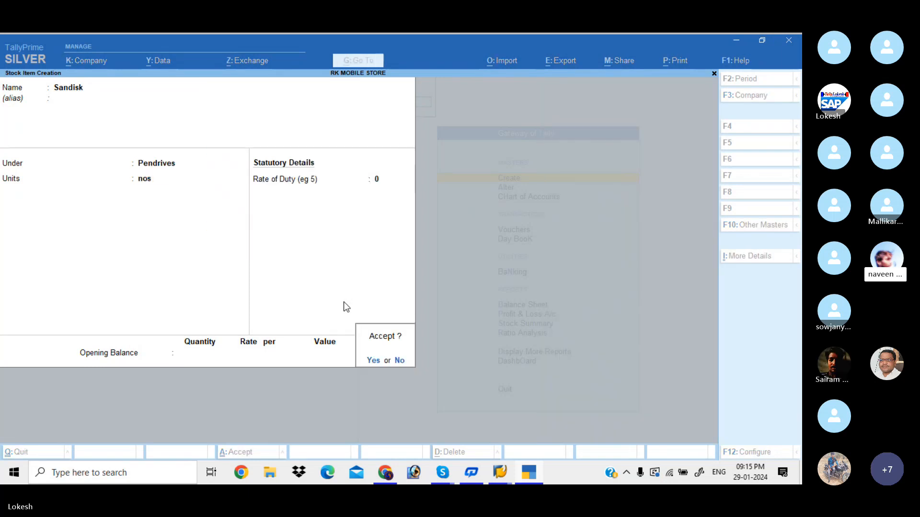
{"action": "key", "text": "Return"}
Create and save a stock item named Samsung under Pendrives with unit nos and no opening balance, and return to the Gateway of Tally
{"action": "type", "text": "Sa"}
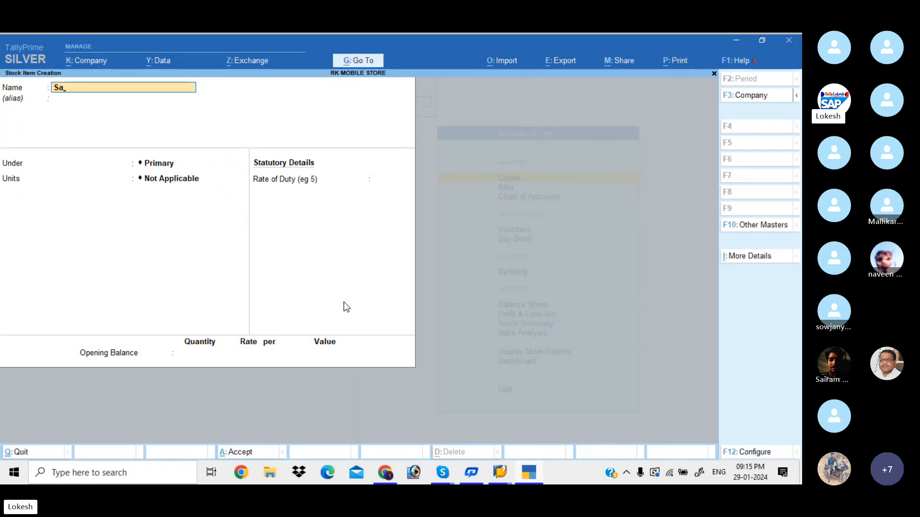
{"action": "type", "text": "msung"}
{"action": "key", "text": "Return"}
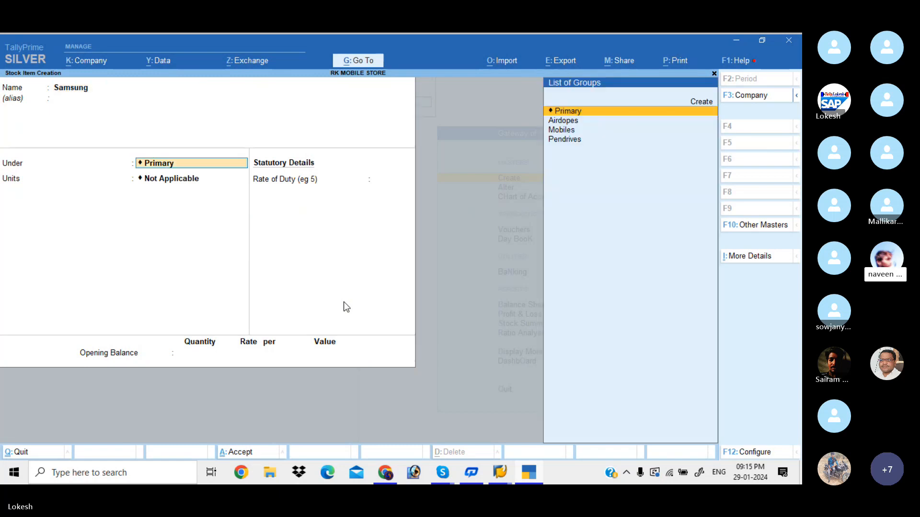
{"action": "key", "text": "Down"}
{"action": "key", "text": "Down"}
{"action": "key", "text": "Down"}
{"action": "key", "text": "Return"}
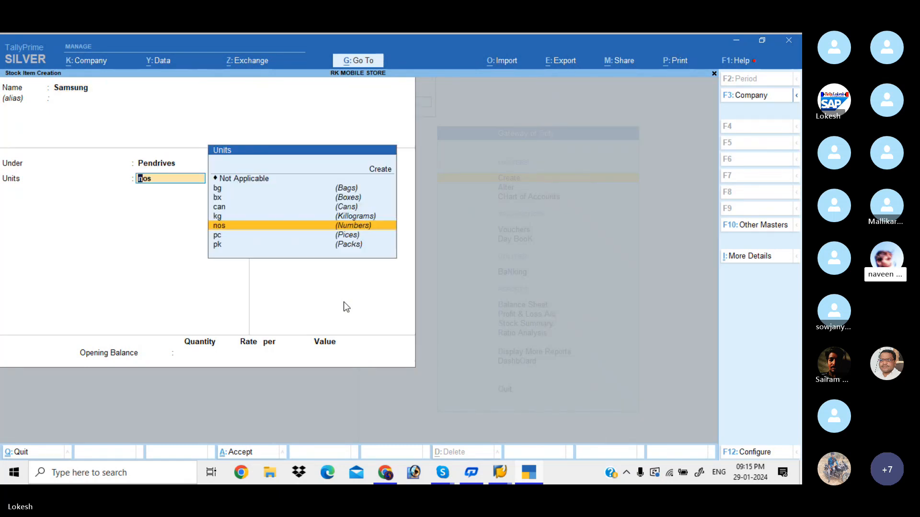
{"action": "key", "text": "Return"}
{"action": "key", "text": "Return"}
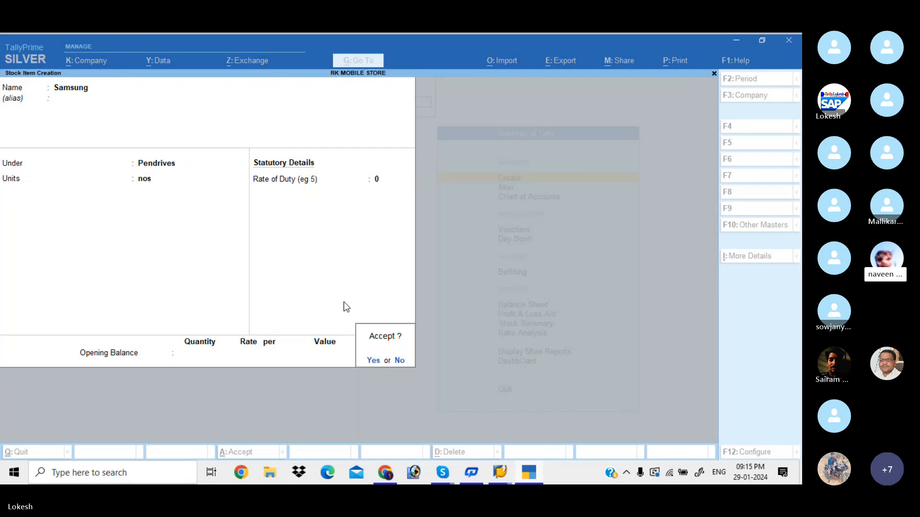
{"action": "key", "text": "Return"}
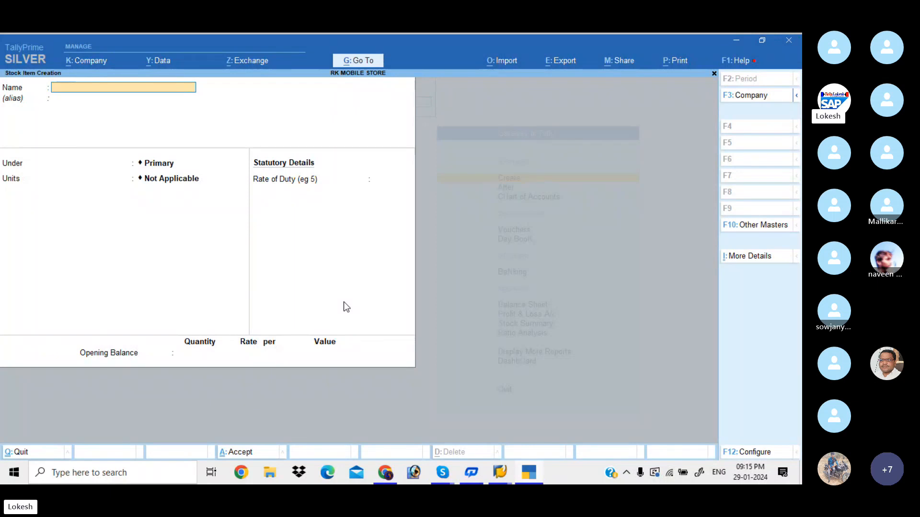
{"action": "key", "text": "Escape"}
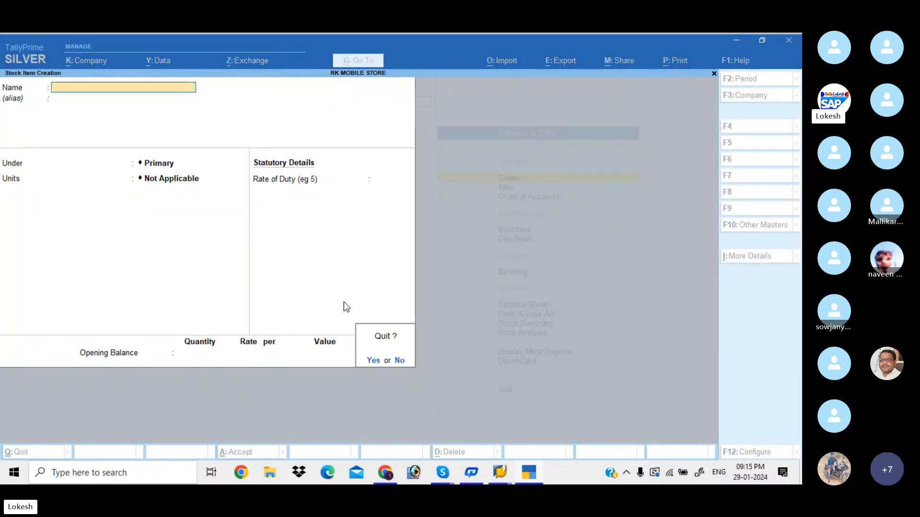
{"action": "key", "text": "y"}
{"action": "key", "text": "Escape"}
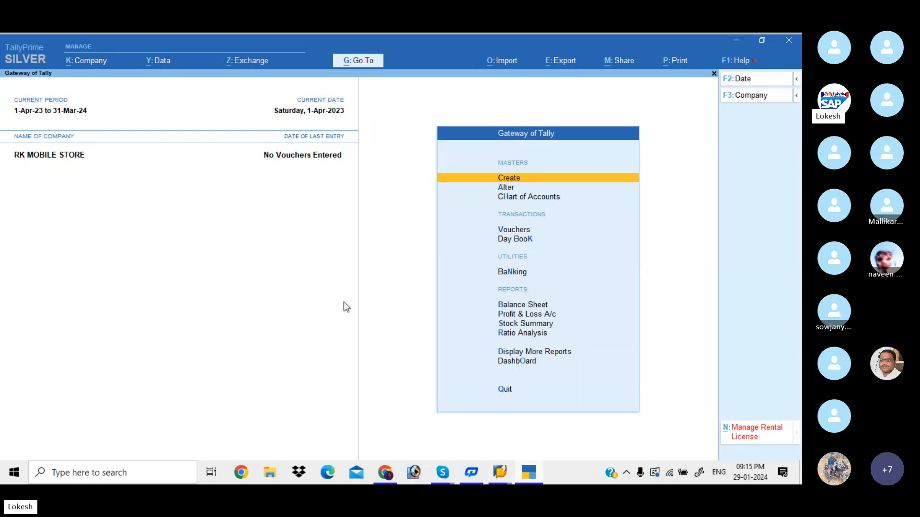
Open the stock groups available for alteration and go back to the list of masters
{"action": "key", "text": "Down"}
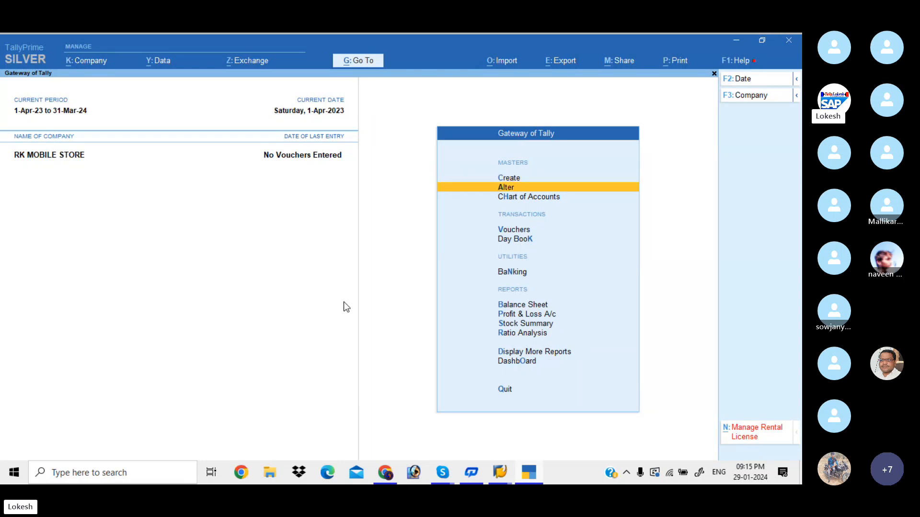
{"action": "key", "text": "Return"}
{"action": "key", "text": "Down"}
{"action": "key", "text": "Down"}
{"action": "key", "text": "Down"}
{"action": "key", "text": "Down"}
{"action": "key", "text": "Down"}
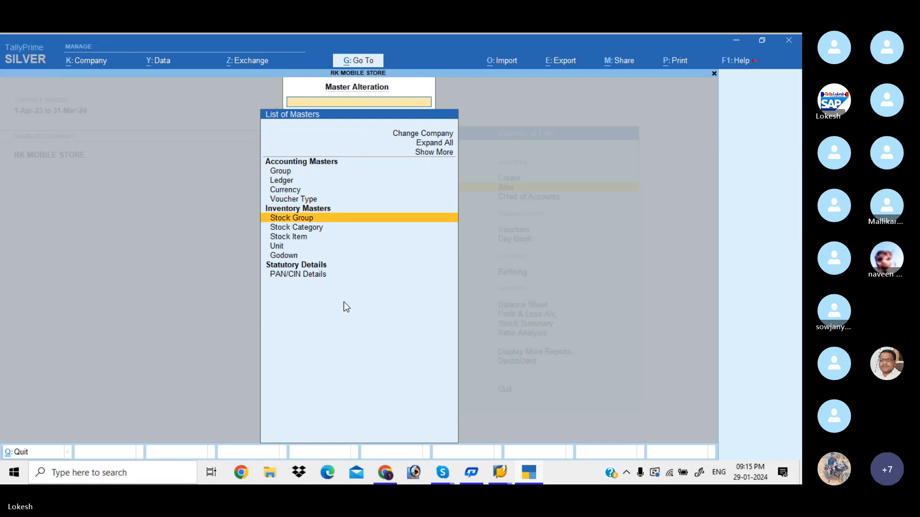
{"action": "key", "text": "Return"}
{"action": "key", "text": "Escape"}
View the Boat stock item in alteration and return to the list of stock items without changes
{"action": "key", "text": "Down"}
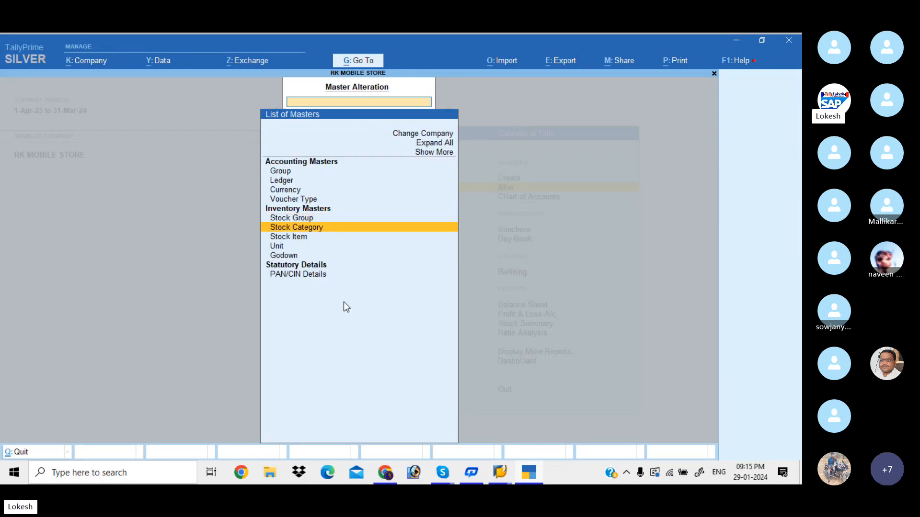
{"action": "key", "text": "Down"}
{"action": "key", "text": "Return"}
{"action": "key", "text": "Return"}
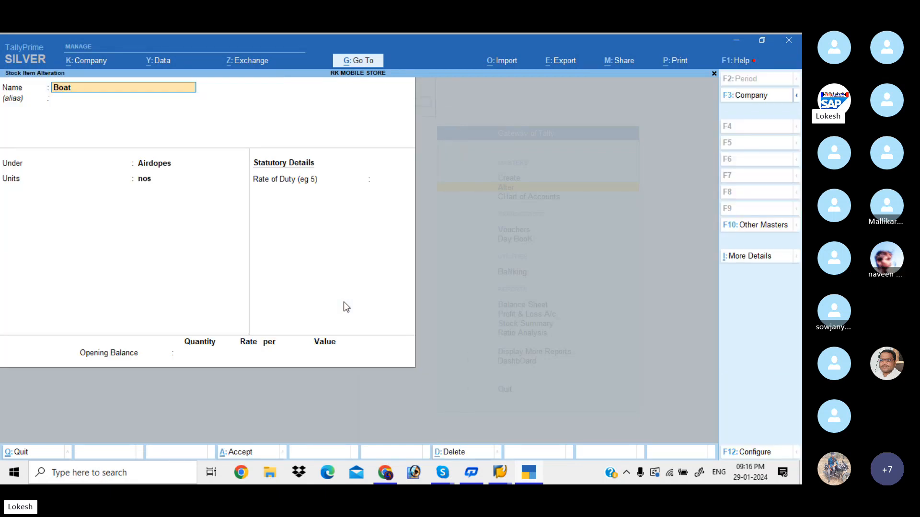
{"action": "key", "text": "BackSpace"}
{"action": "key", "text": "Escape"}
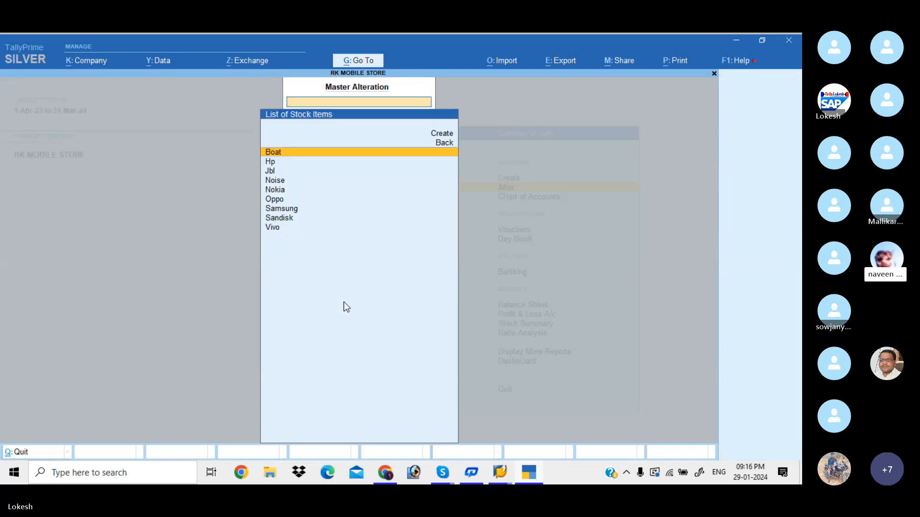
Leave the stock item list and open the list of units for alteration
{"action": "key", "text": "Escape"}
{"action": "key", "text": "Down"}
{"action": "key", "text": "Return"}
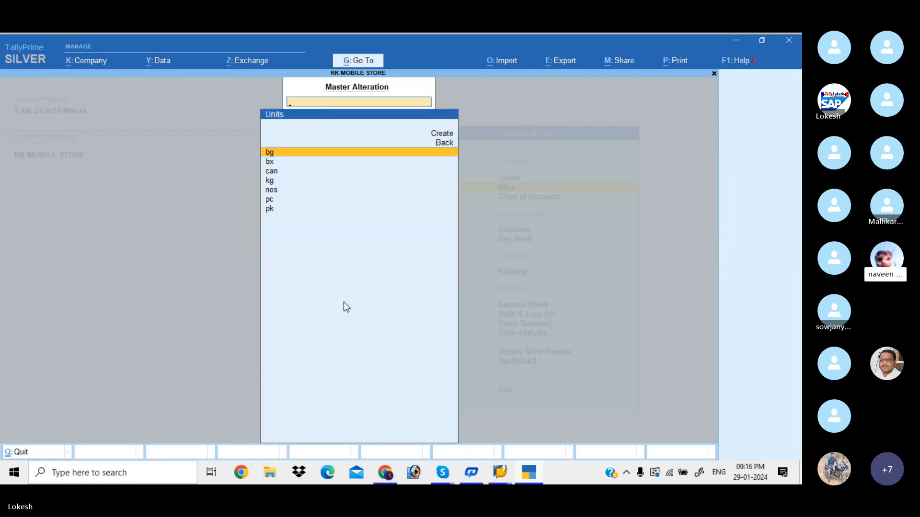
Leave the units list and start a receipt voucher from the Gateway of Tally with Capital as the credited ledger
{"action": "key", "text": "Escape"}
{"action": "key", "text": "Escape"}
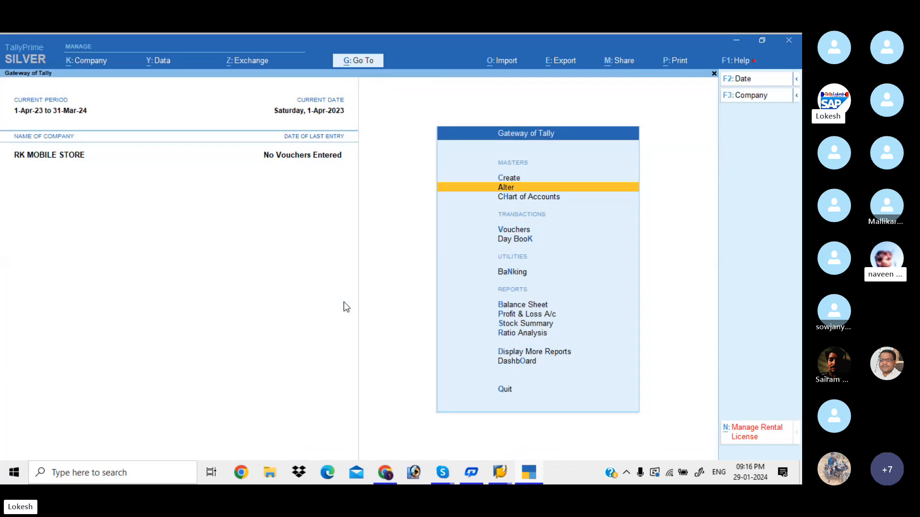
{"action": "key", "text": "Down"}
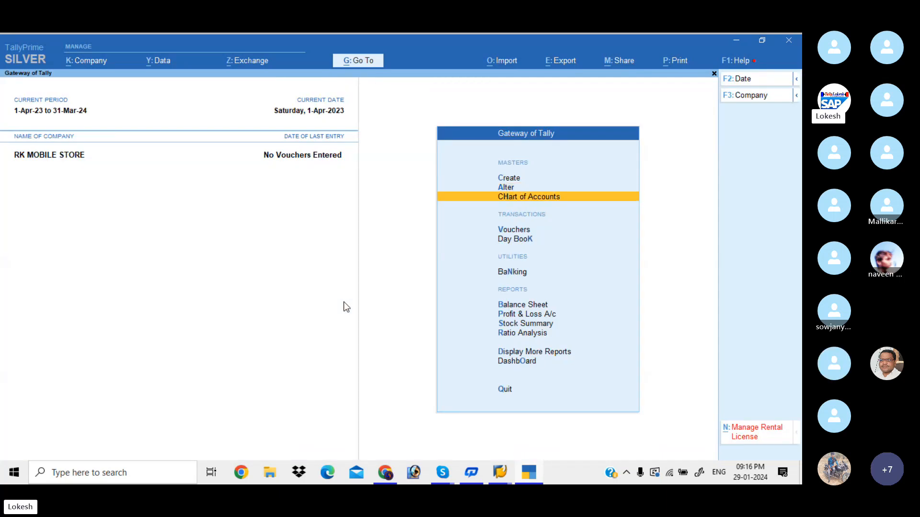
{"action": "key", "text": "Down"}
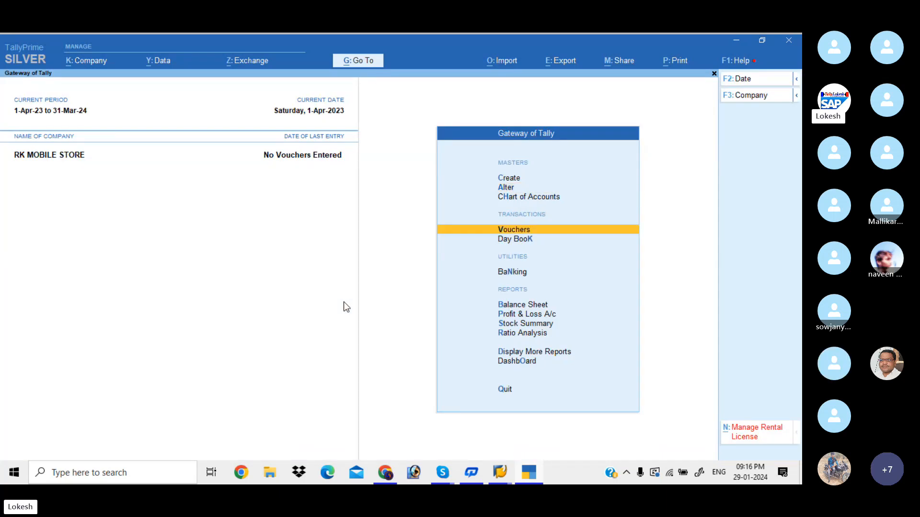
{"action": "key", "text": "Return"}
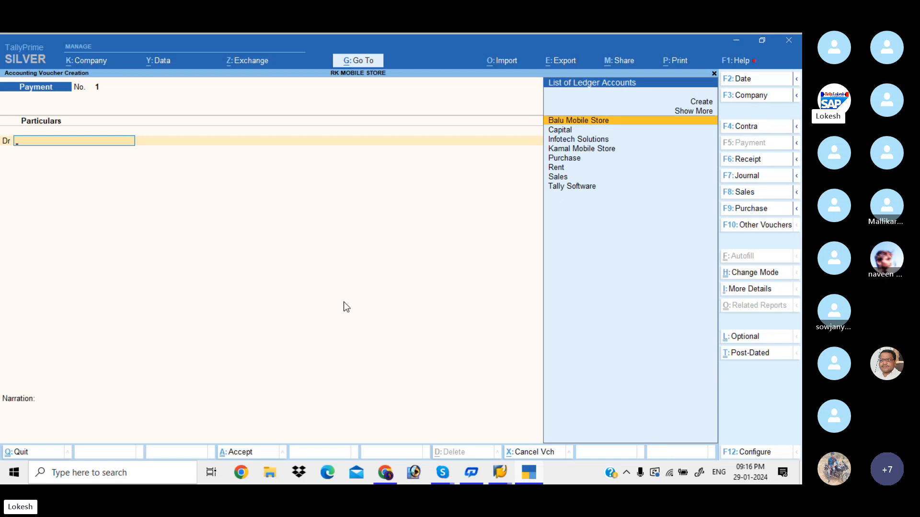
{"action": "left_click", "coordinate": [752, 163]}
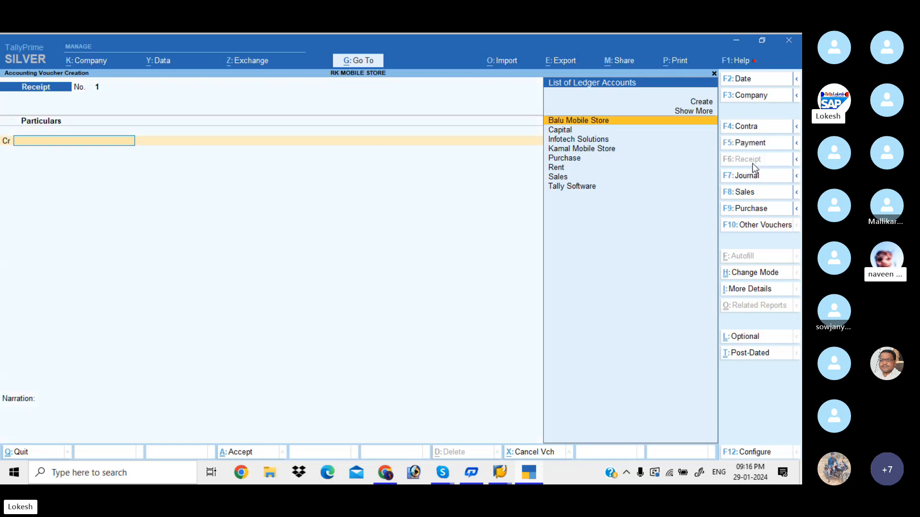
{"action": "key", "text": "Down"}
{"action": "key", "text": "Return"}
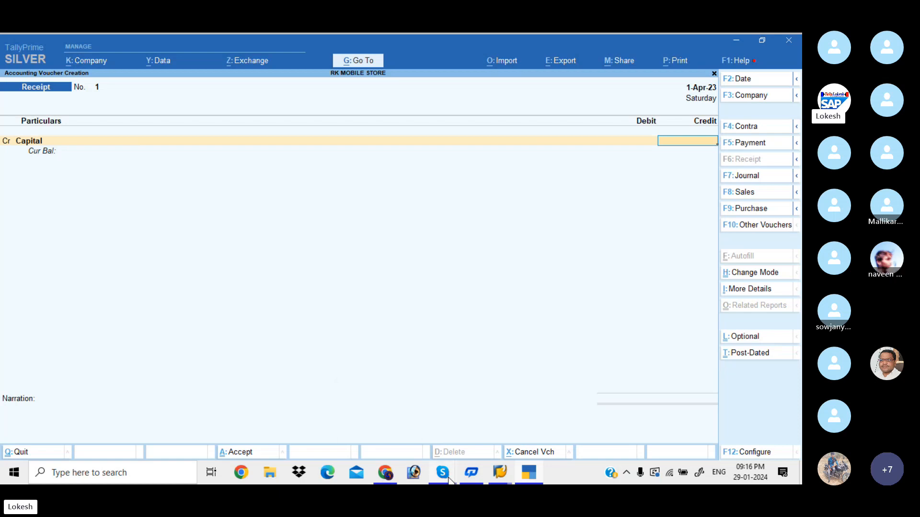
Switch to Skype, mute the unmuted participant with a raised hand in the call, and return to TallyPrime
{"action": "mouse_move", "coordinate": [446, 477]}
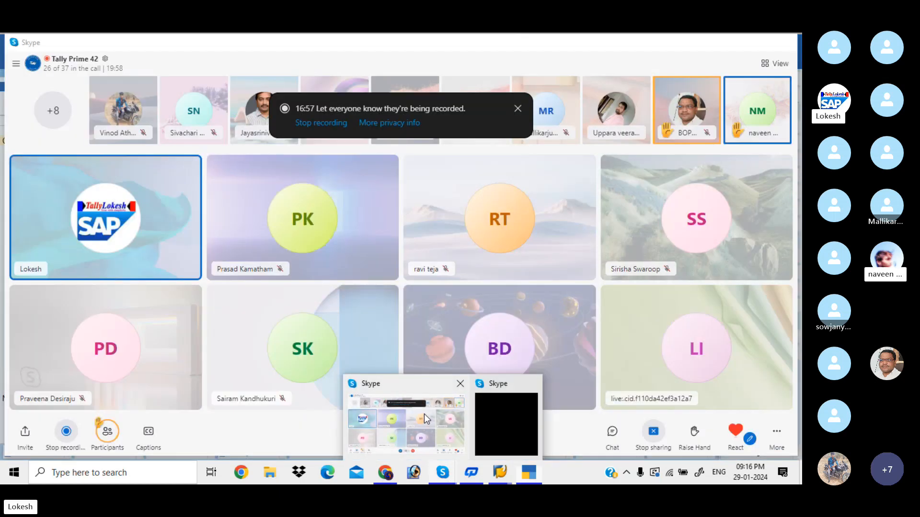
{"action": "left_click", "coordinate": [424, 414]}
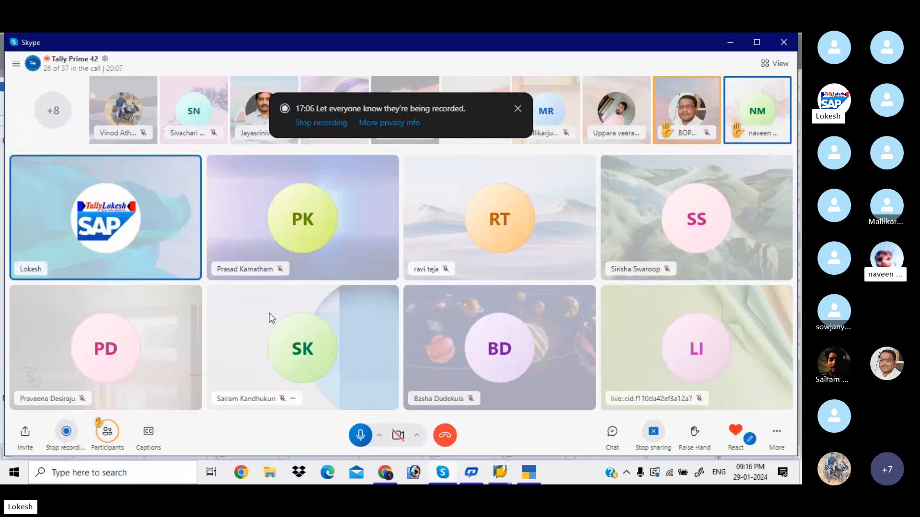
{"action": "left_click", "coordinate": [106, 437]}
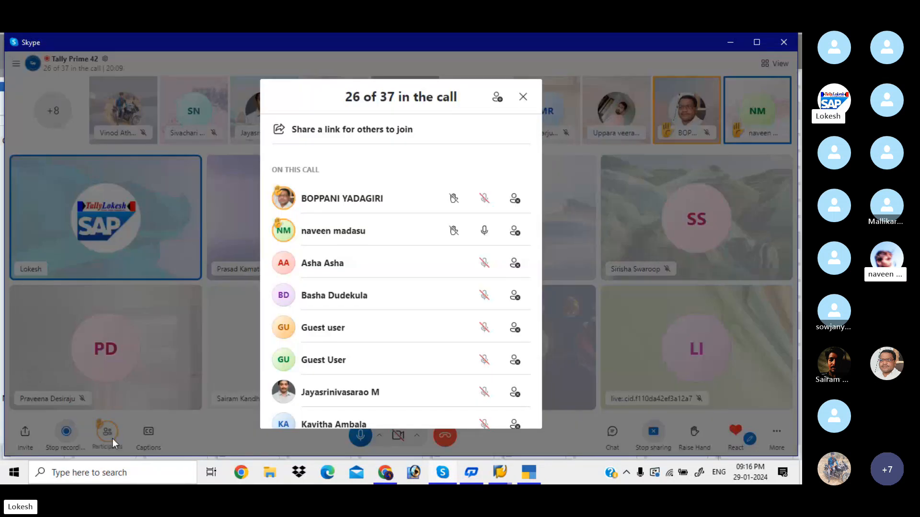
{"action": "left_click", "coordinate": [484, 235]}
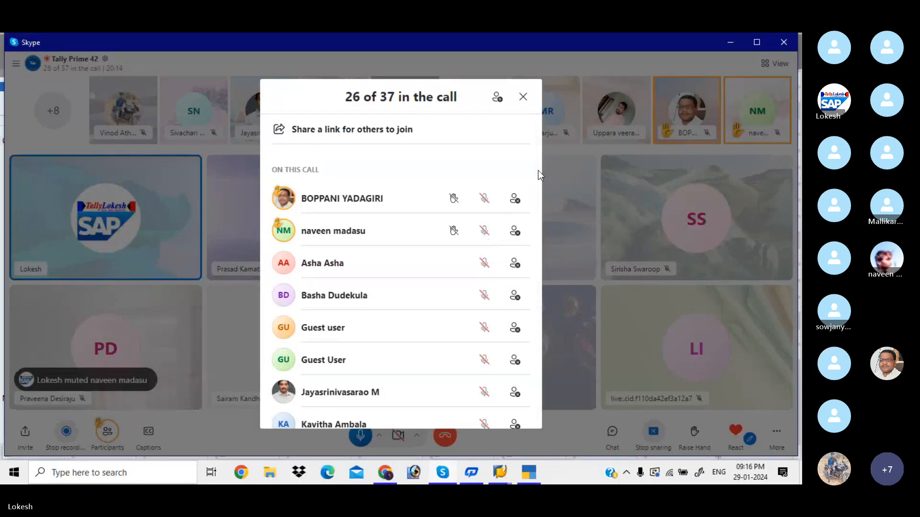
{"action": "left_click_drag", "start_coordinate": [536, 172], "coordinate": [536, 141]}
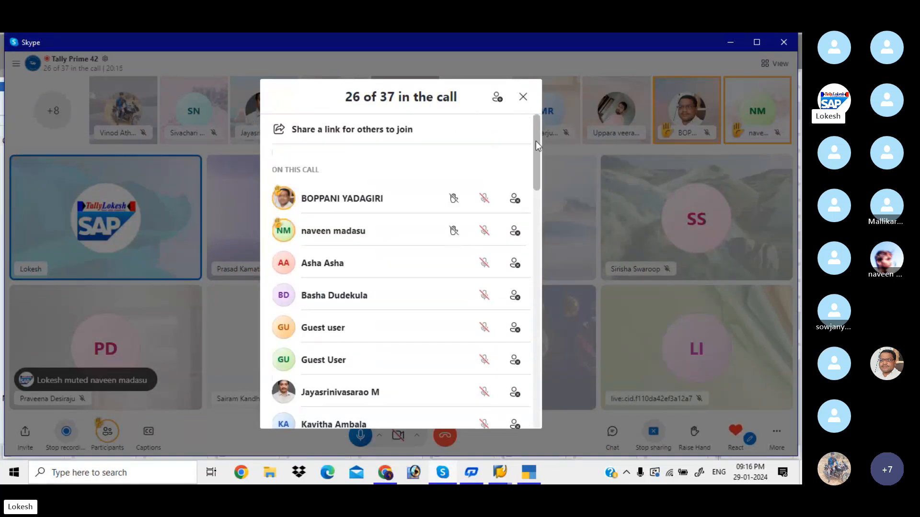
{"action": "left_click", "coordinate": [523, 98]}
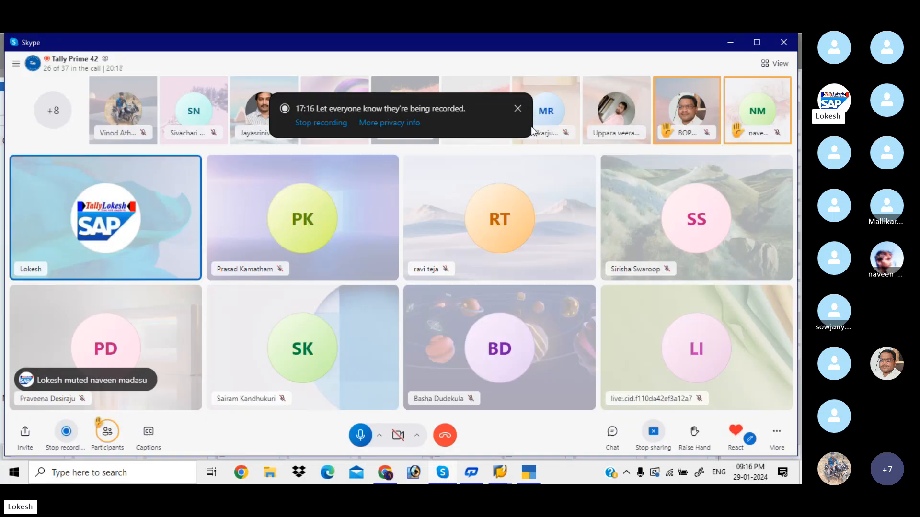
{"action": "mouse_move", "coordinate": [535, 479]}
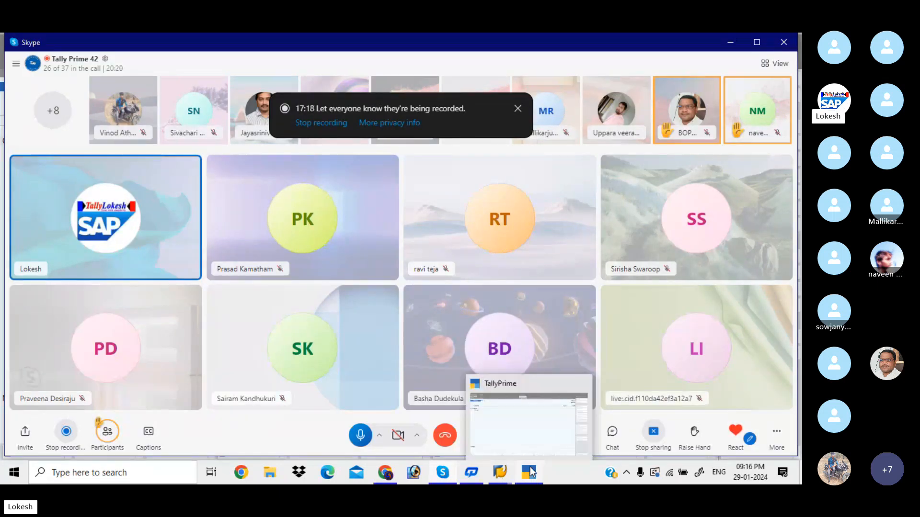
{"action": "left_click", "coordinate": [537, 434]}
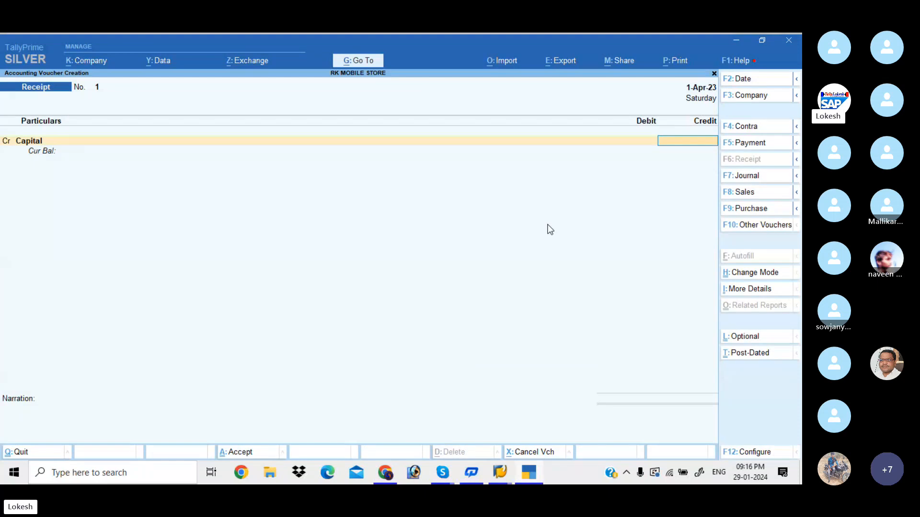
Credit Capital with 15,00,000, debit Cash for the same amount, and save the receipt voucher without a narration
{"action": "type", "text": "1500000"}
{"action": "key", "text": "Return"}
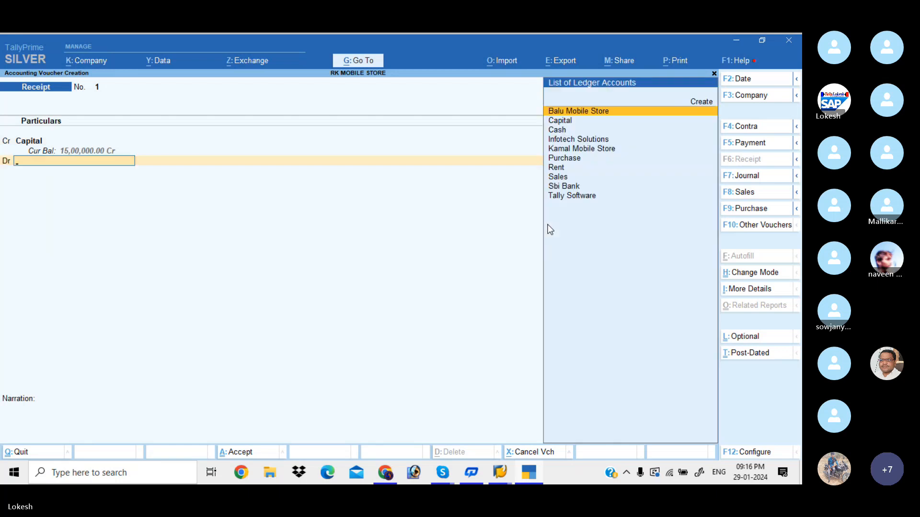
{"action": "key", "text": "Down"}
{"action": "key", "text": "Down"}
{"action": "key", "text": "Return"}
{"action": "key", "text": "Return"}
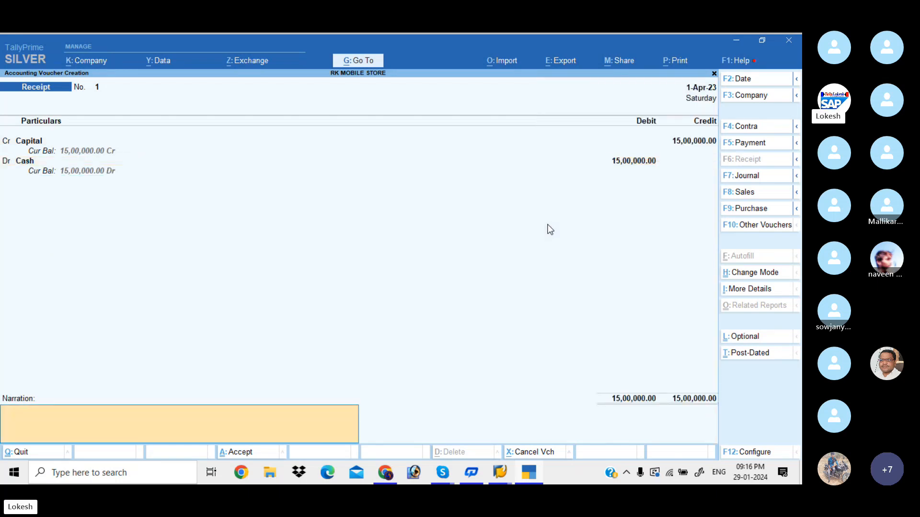
{"action": "key", "text": "Return"}
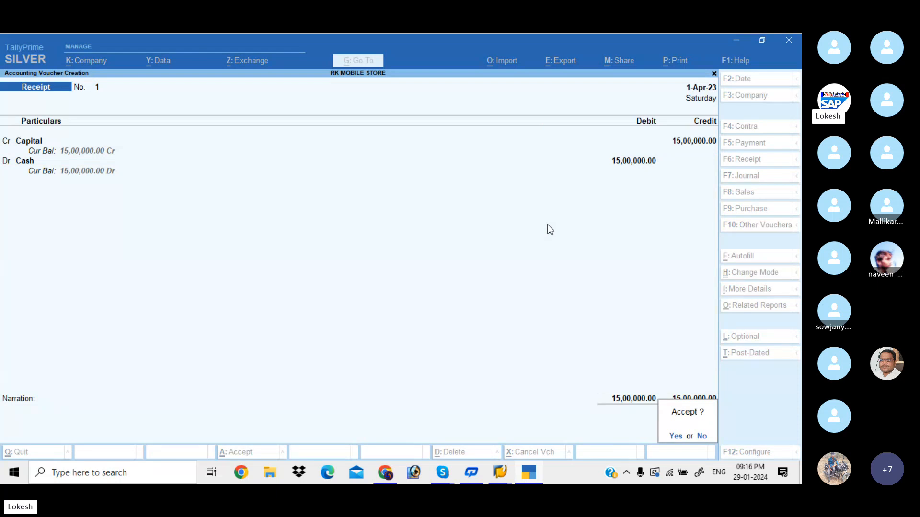
{"action": "key", "text": "y"}
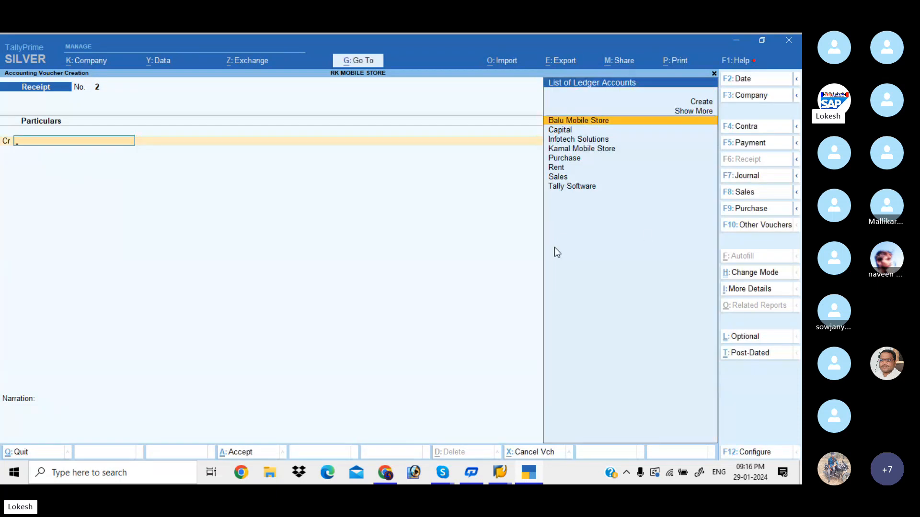
Start a contra voucher and credit Cash with 5,00,000
{"action": "left_click", "coordinate": [754, 132]}
{"action": "key", "text": "Return"}
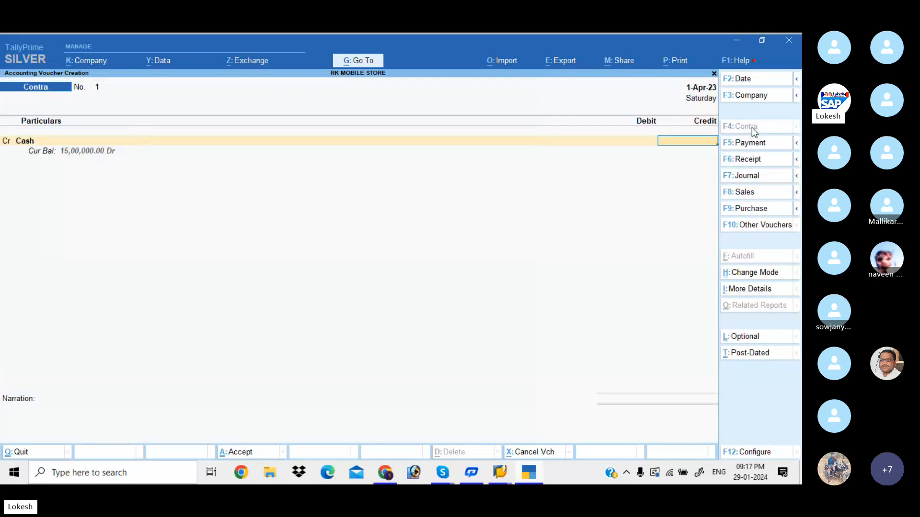
{"action": "type", "text": "5,00,000"}
{"action": "key", "text": "Return"}
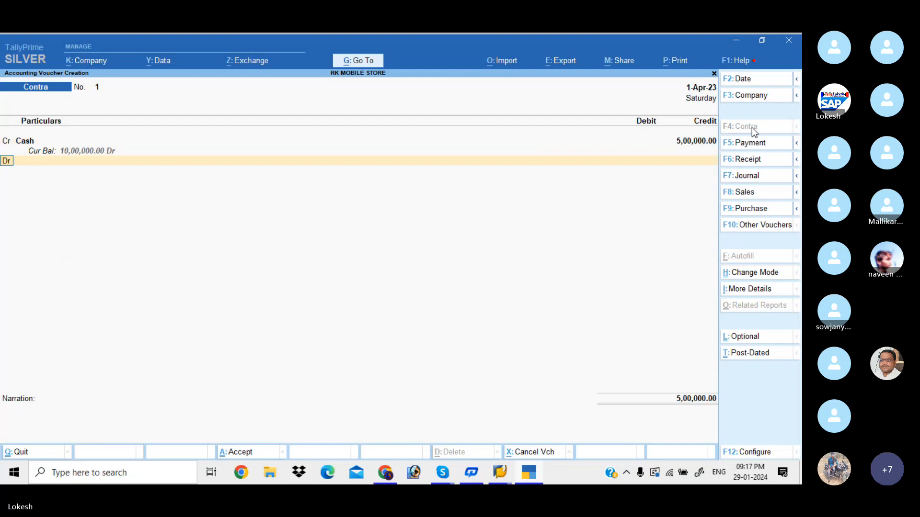
{"action": "key", "text": "Return"}
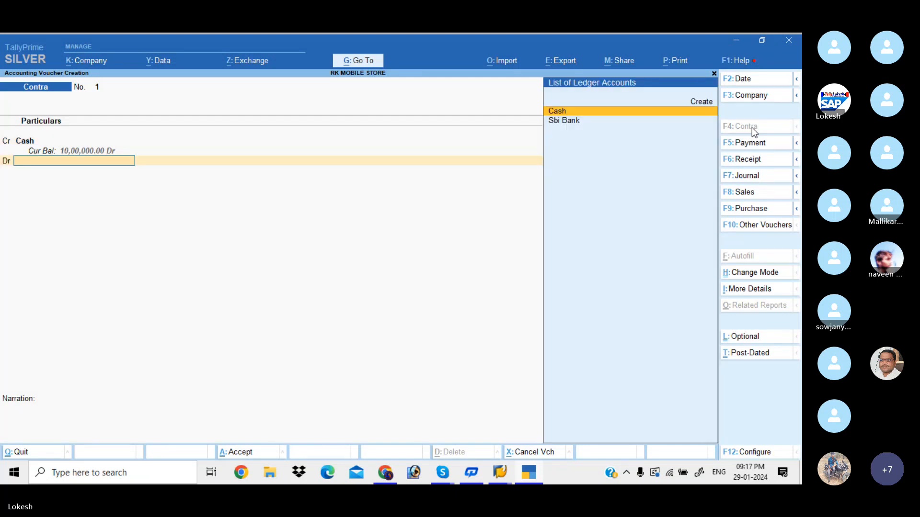
Debit Sbi Bank for the 5,00,000 cash deposit, leave the bank allocation and denominations blank, and save the contra voucher
{"action": "key", "text": "Down"}
{"action": "key", "text": "Return"}
{"action": "key", "text": "Return"}
{"action": "key", "text": "Return"}
{"action": "key", "text": "Return"}
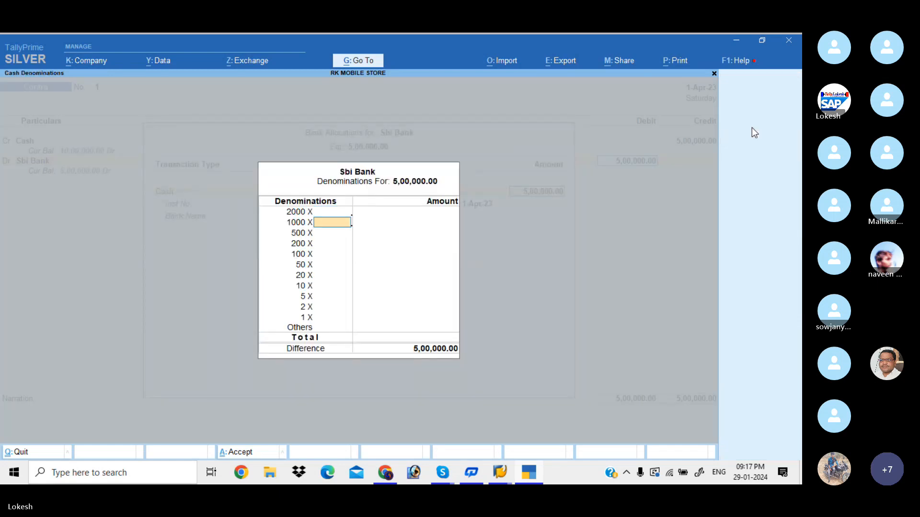
{"action": "key", "text": "Return"}
{"action": "key", "text": "Return"}
{"action": "key", "text": "Return"}
{"action": "key", "text": "Return"}
{"action": "key", "text": "Return"}
{"action": "key", "text": "Return"}
{"action": "key", "text": "Return"}
{"action": "key", "text": "Return"}
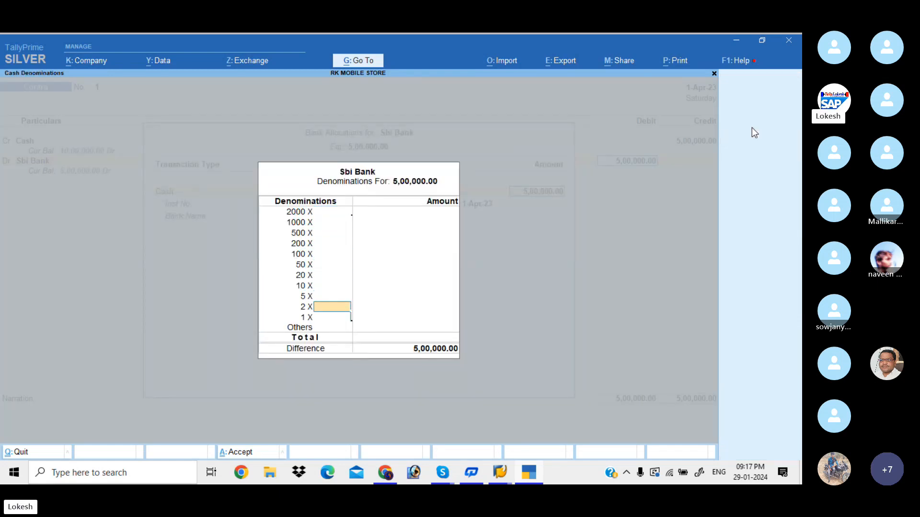
{"action": "key", "text": "Return"}
{"action": "key", "text": "Return"}
{"action": "key", "text": "Return"}
{"action": "key", "text": "Return"}
{"action": "key", "text": "Return"}
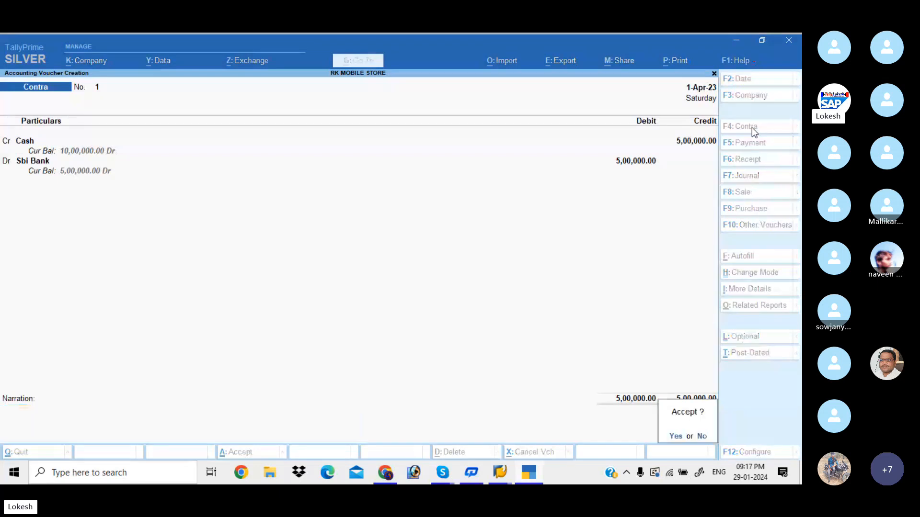
{"action": "key", "text": "Return"}
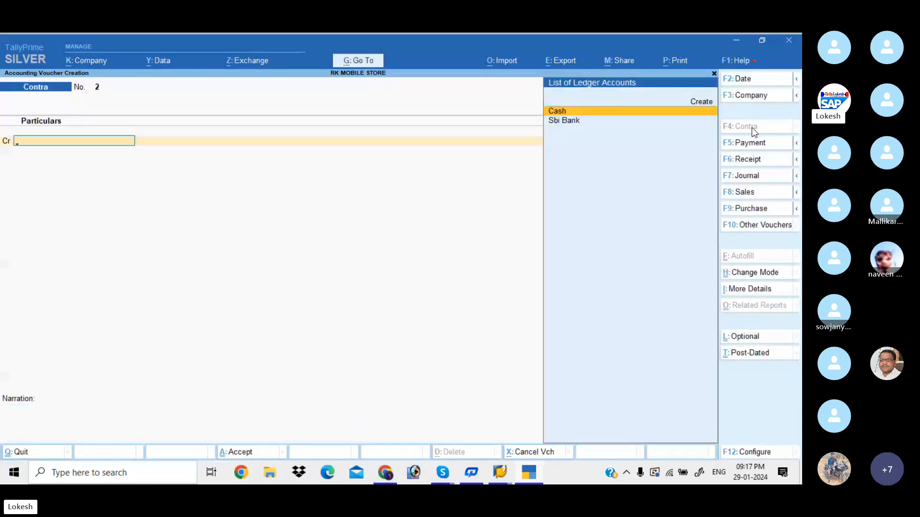
Start a purchase voucher with Balu Mobile Store as the party, leaving the supplier invoice and receipt details blank
{"action": "left_click", "coordinate": [751, 209]}
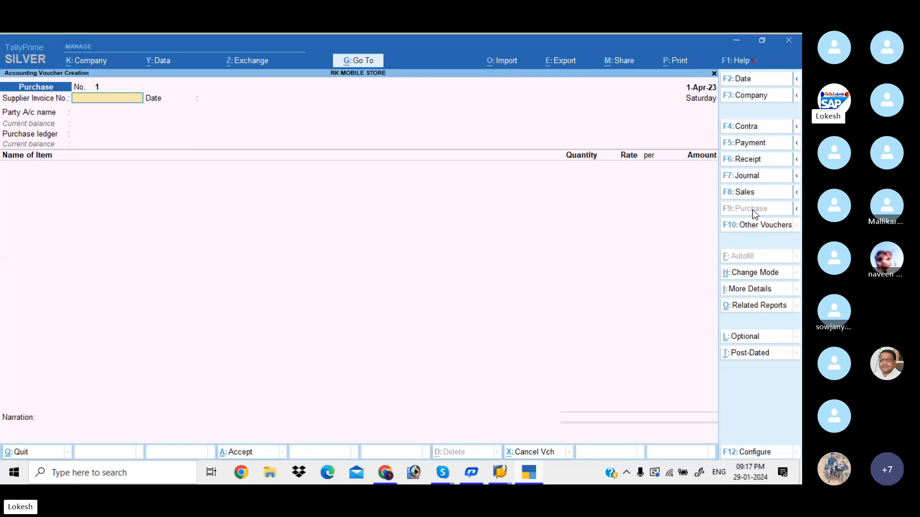
{"action": "key", "text": "Return"}
{"action": "key", "text": "Return"}
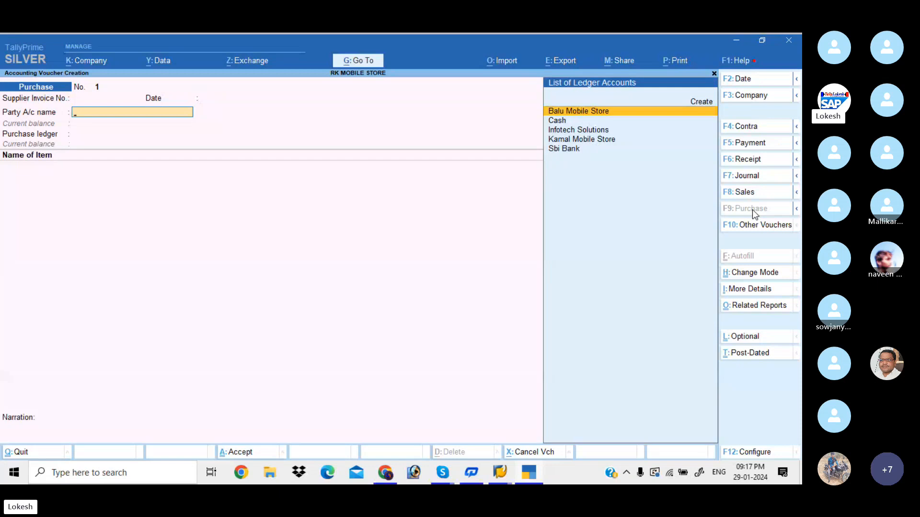
{"action": "key", "text": "Return"}
{"action": "key", "text": "Return"}
{"action": "key", "text": "Return"}
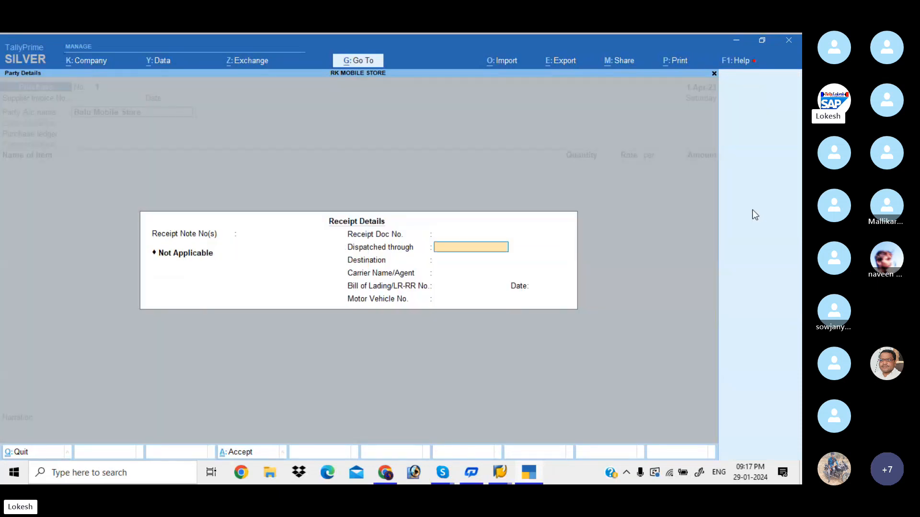
{"action": "key", "text": "Return"}
{"action": "key", "text": "Return"}
{"action": "key", "text": "Return"}
{"action": "key", "text": "Return"}
{"action": "key", "text": "Return"}
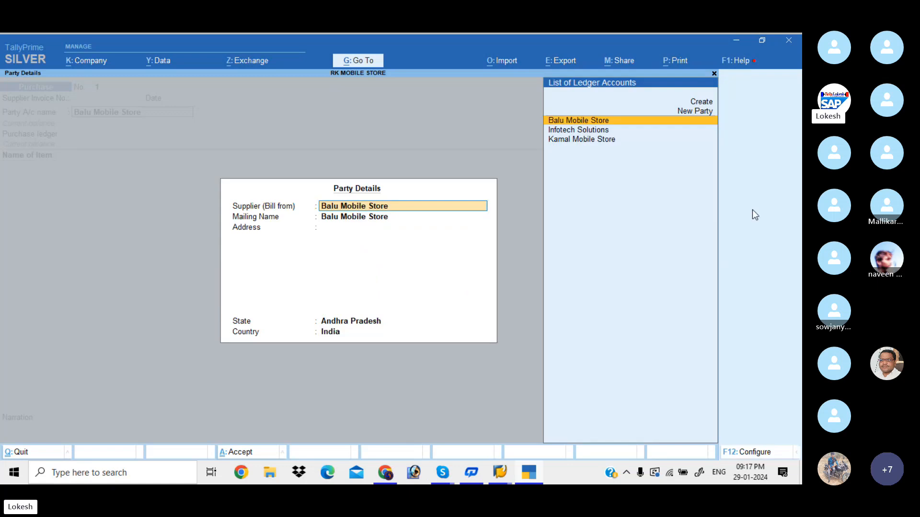
Accept the Balu Mobile Store party details with state Andhra Pradesh and choose Purchase as the purchase ledger
{"action": "key", "text": "Return"}
{"action": "key", "text": "Return"}
{"action": "key", "text": "Return"}
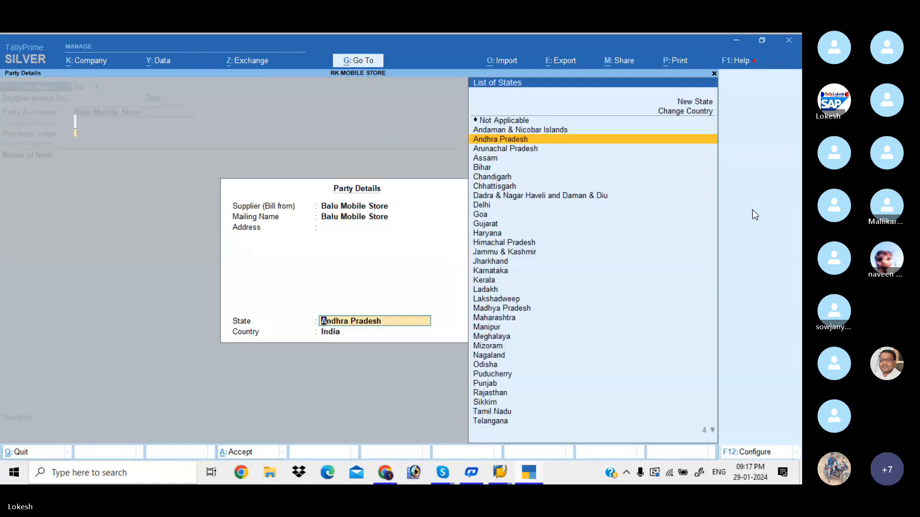
{"action": "key", "text": "Return"}
{"action": "key", "text": "Return"}
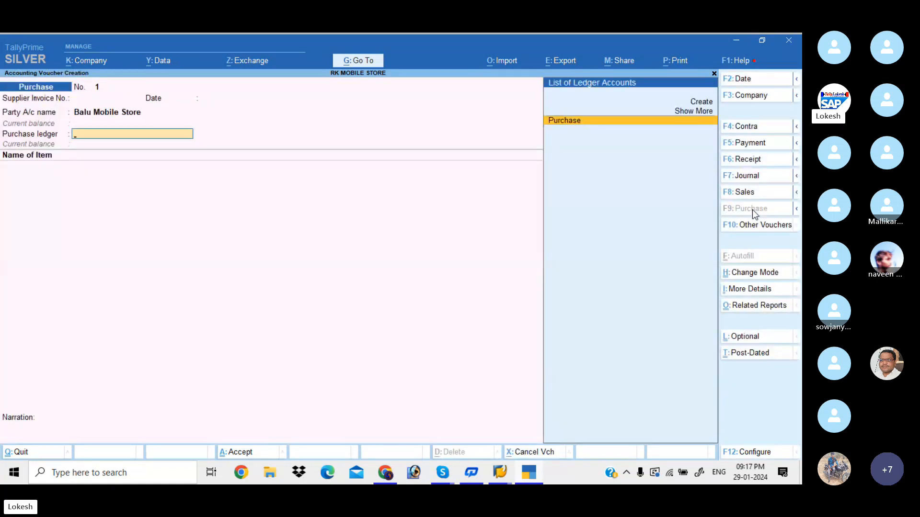
{"action": "key", "text": "Return"}
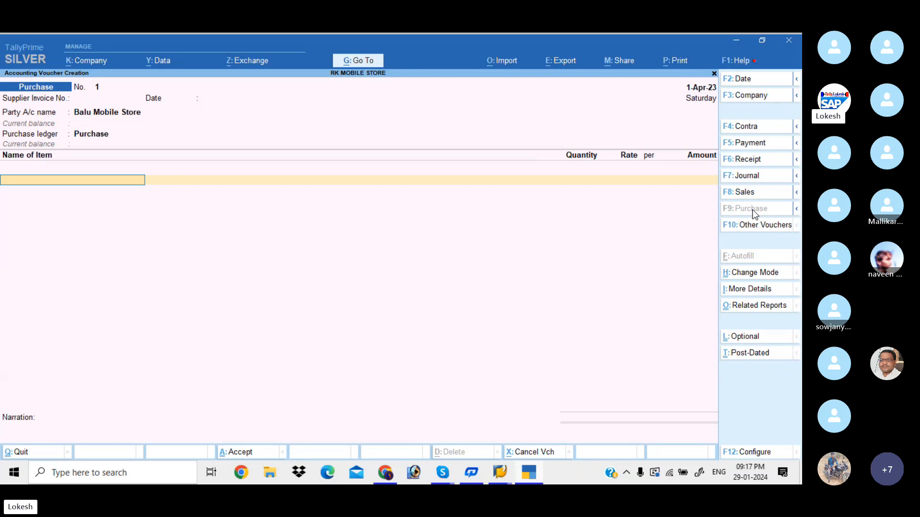
Add the Vivo stock item to the purchase voucher with quantity 50 nos at a rate of 15,000
{"action": "key", "text": "Return"}
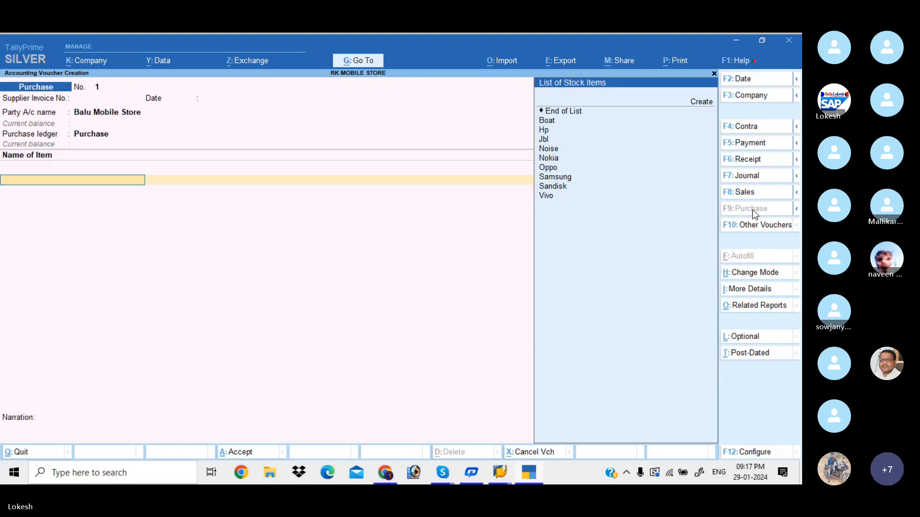
{"action": "type", "text": "V"}
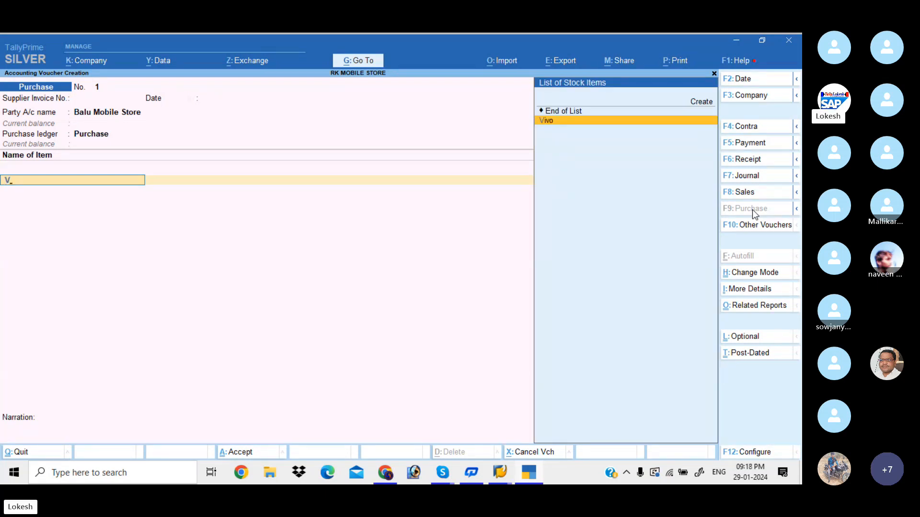
{"action": "key", "text": "Return"}
{"action": "key", "text": "Return"}
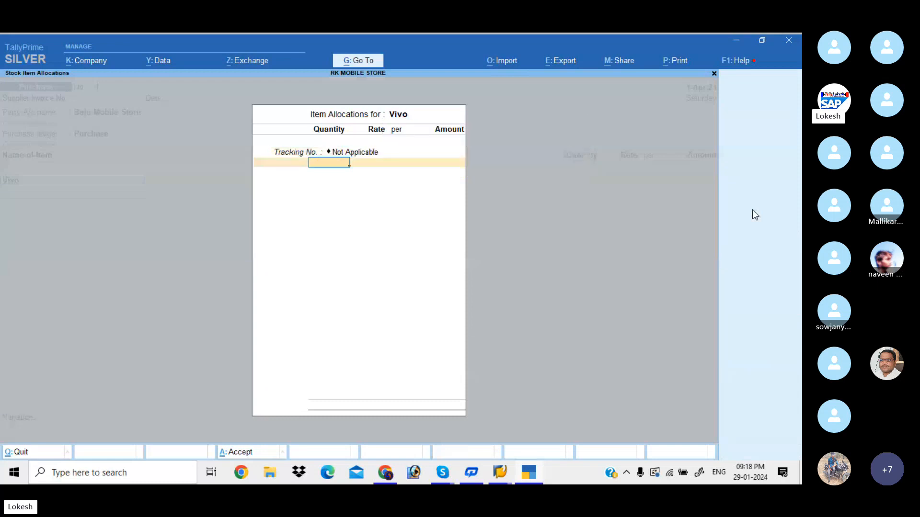
{"action": "type", "text": "50"}
{"action": "key", "text": "Return"}
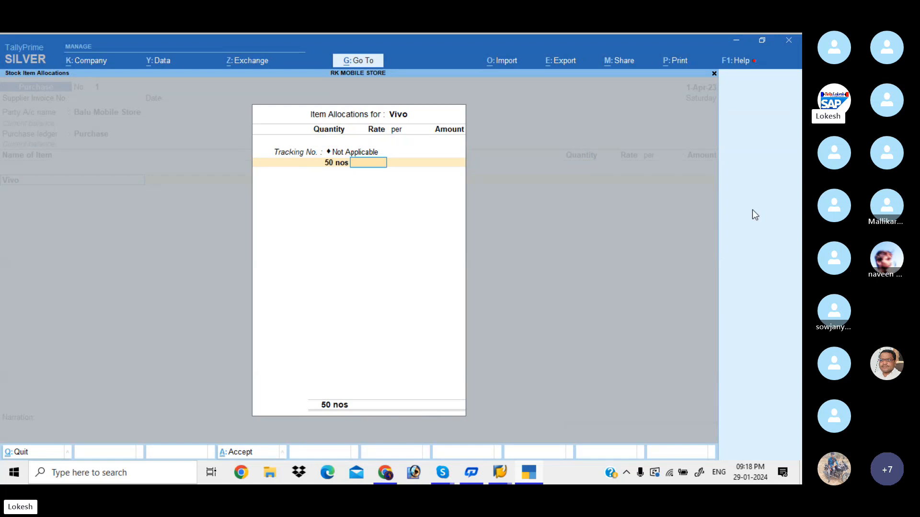
{"action": "type", "text": "15000"}
{"action": "key", "text": "Return"}
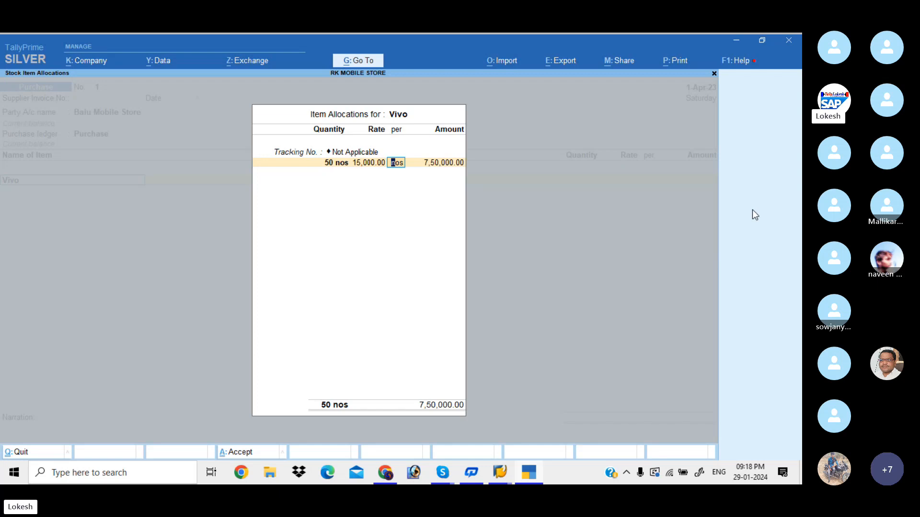
{"action": "key", "text": "Return"}
{"action": "key", "text": "Return"}
{"action": "key", "text": "Return"}
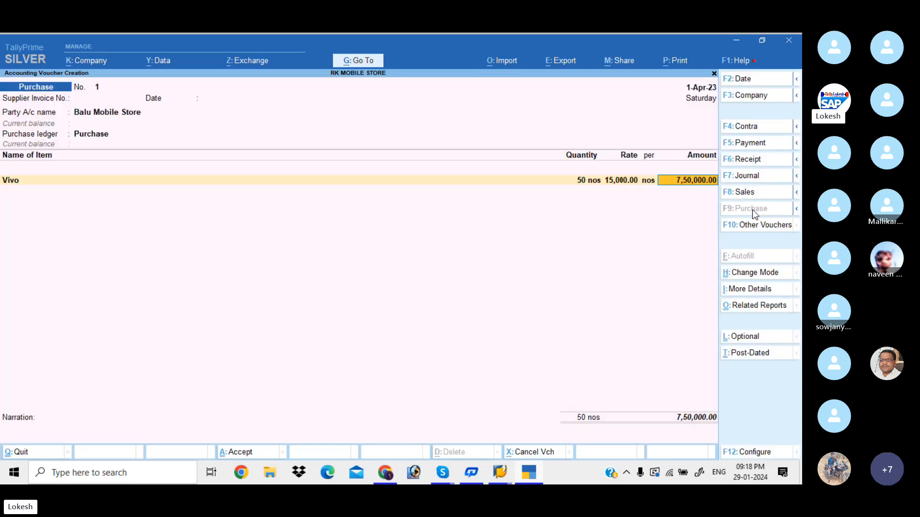